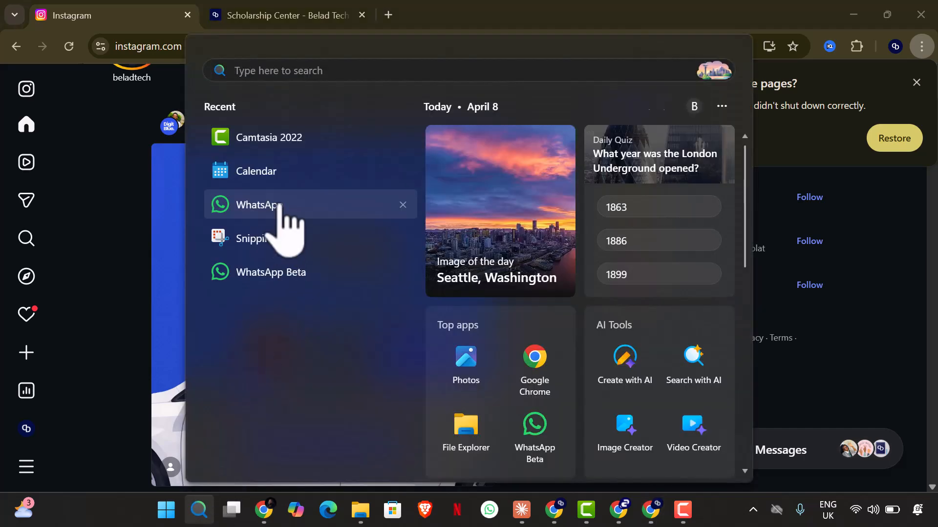
Step: Capture a rectangular screenshot of the "Meet our new intern!" Instagram post with Snipping Tool
left_click(275, 233)
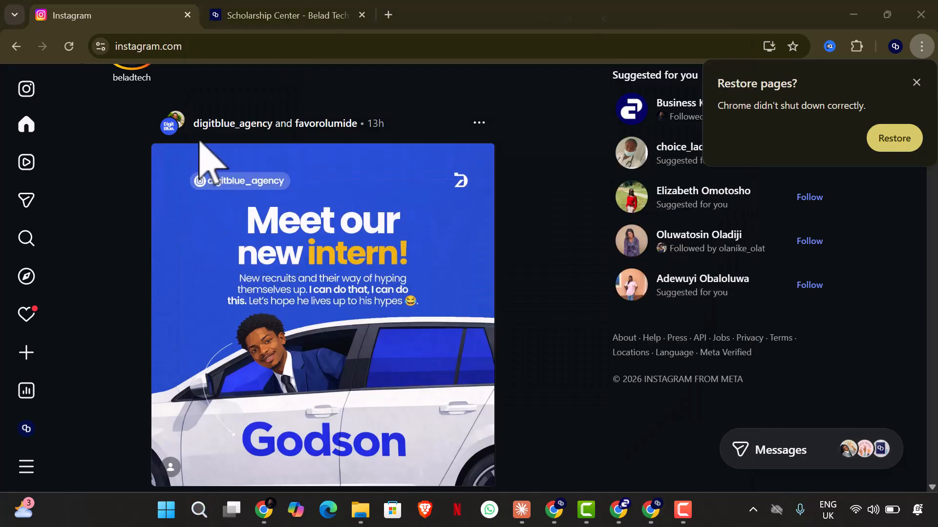
left_click(315, 41)
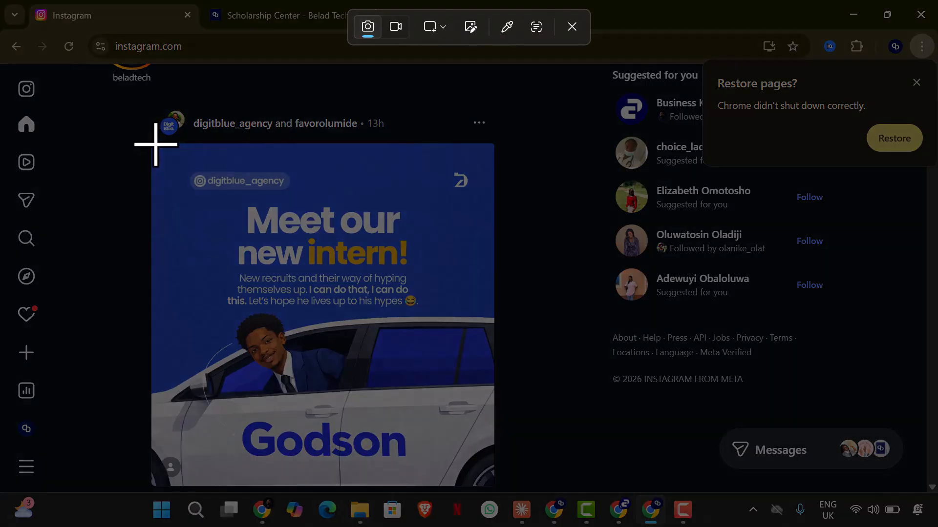
left_click_drag(155, 142, 487, 456)
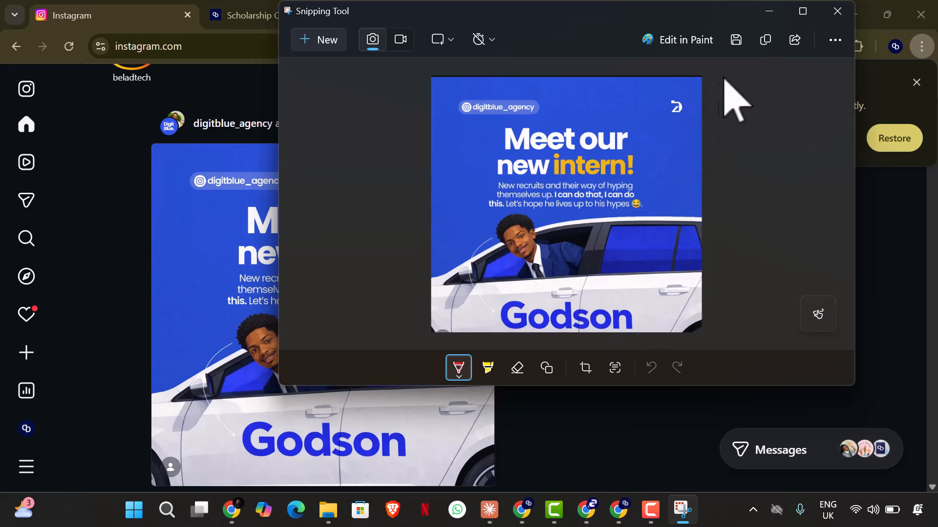
Step: Minimize the captured snip, switch to Claude and start a new chat
left_click(774, 12)
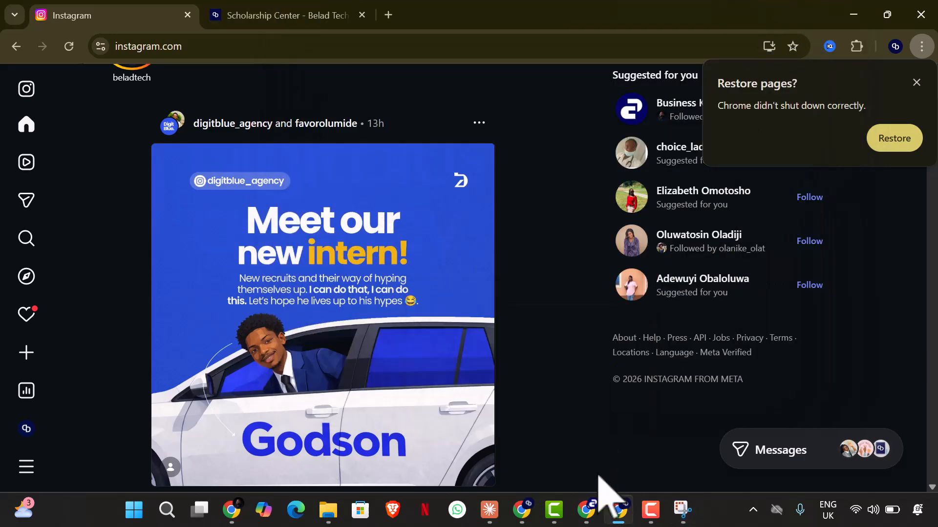
left_click(489, 509)
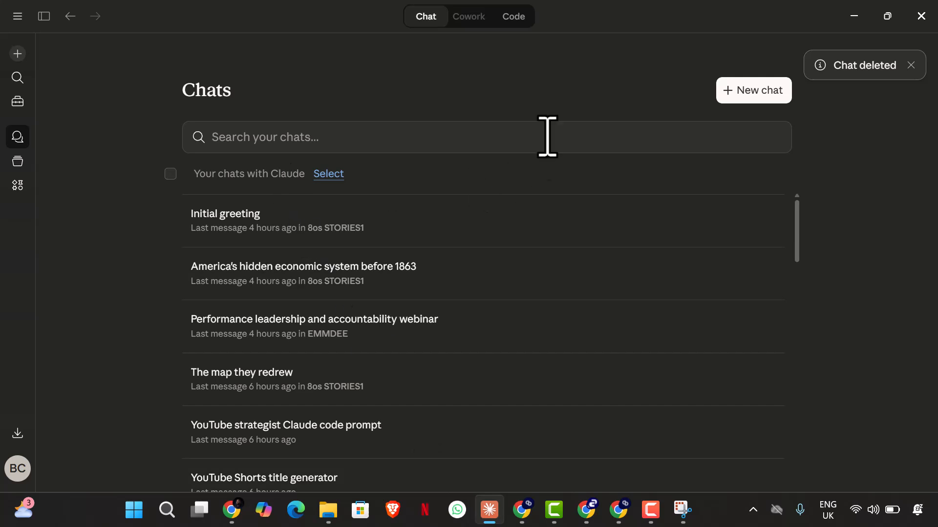
left_click(740, 101)
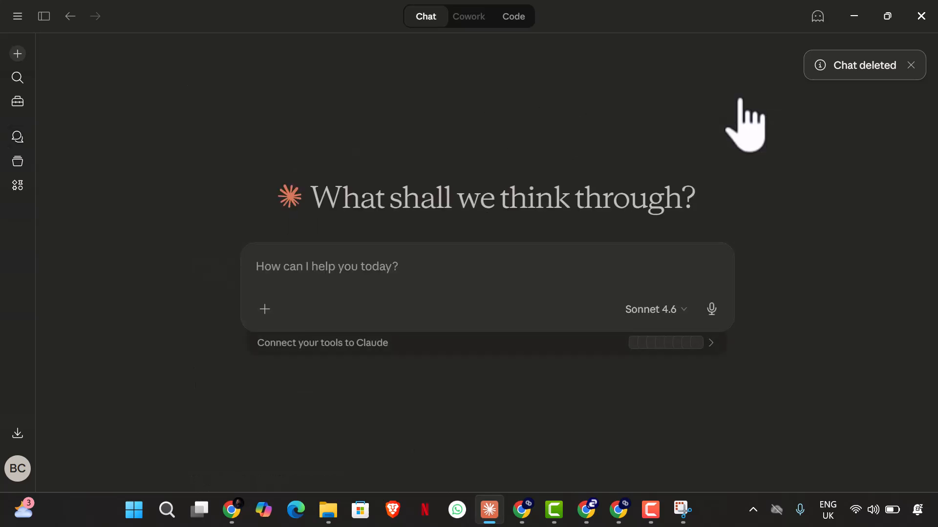
left_click(265, 309)
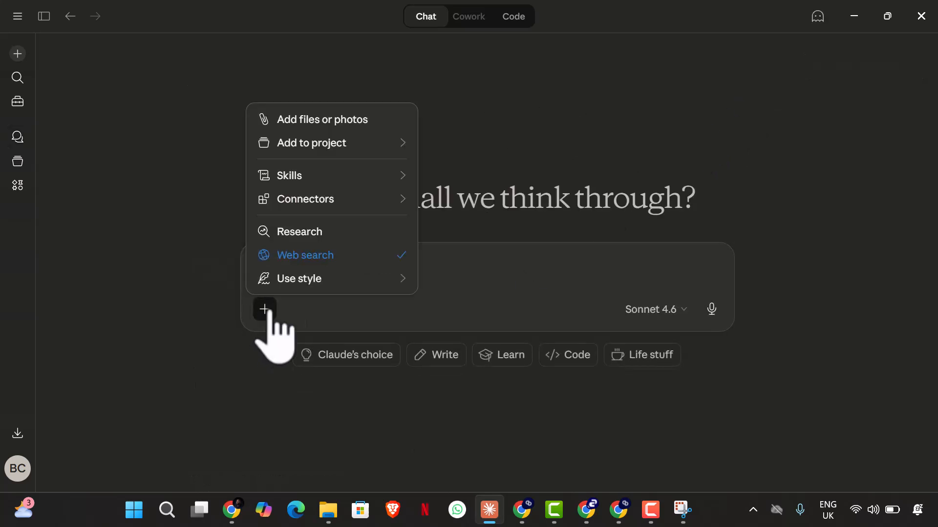
left_click(366, 119)
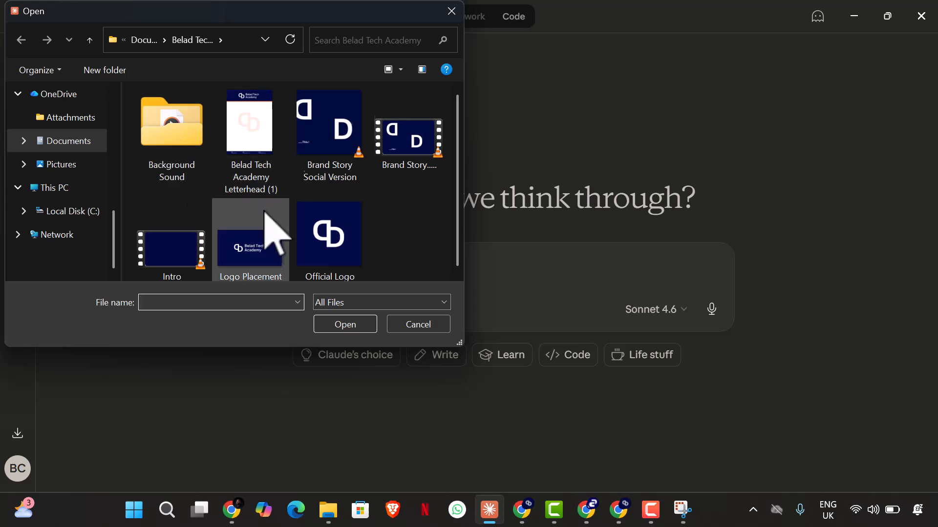
left_click(147, 42)
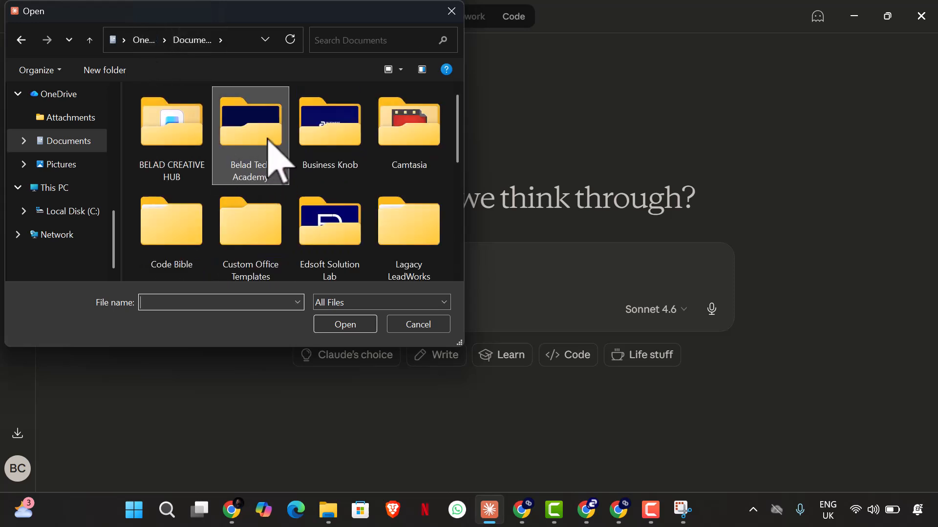
double_click(267, 139)
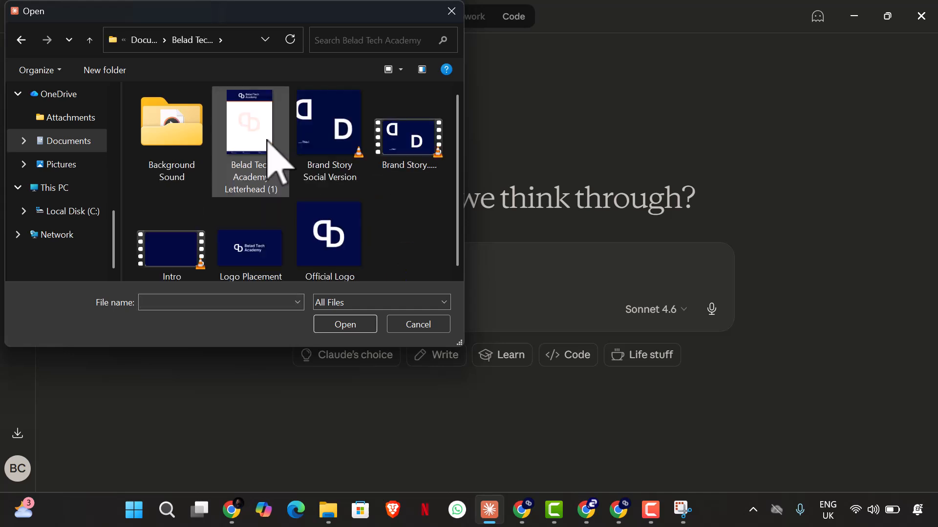
left_click(356, 265)
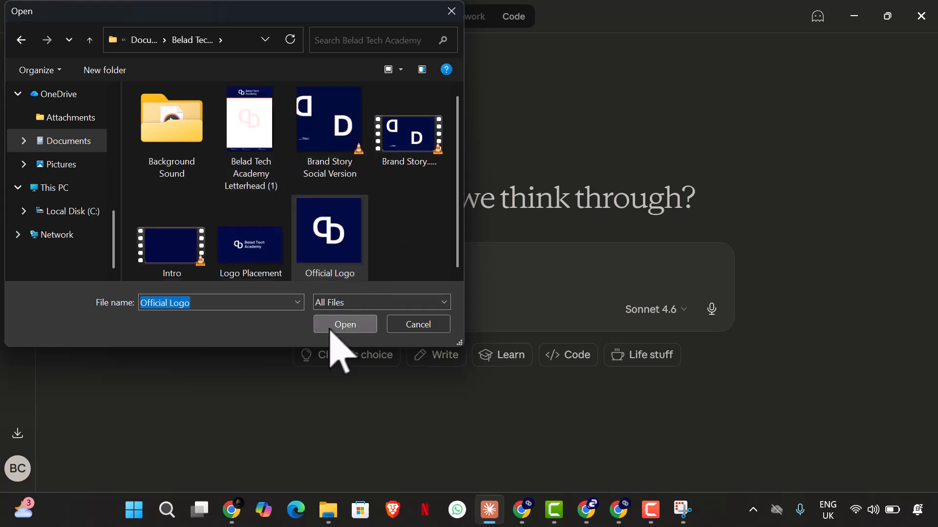
left_click(337, 326)
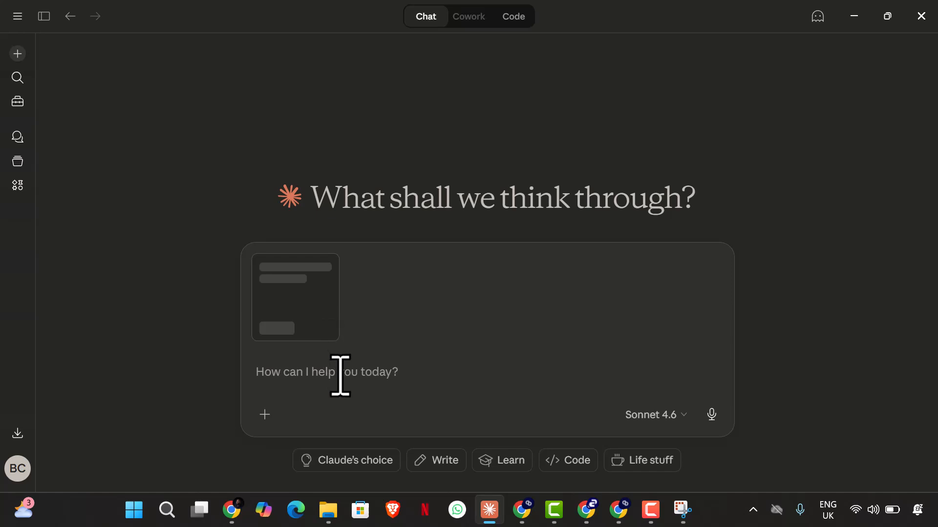
left_click(265, 415)
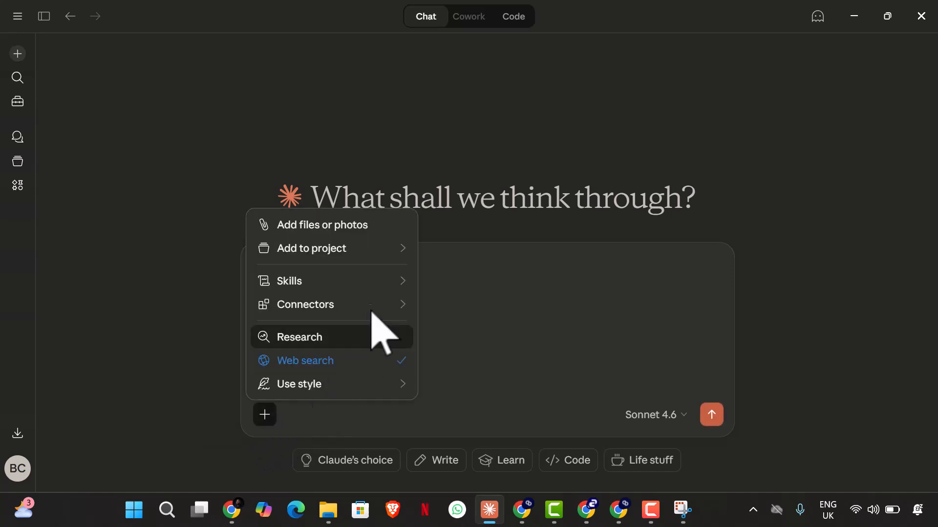
left_click(496, 380)
left_click(254, 263)
Step: Attach the "Meet our new intern!" screenshot from the Screenshots folder in Pictures to the chat message
left_click(264, 309)
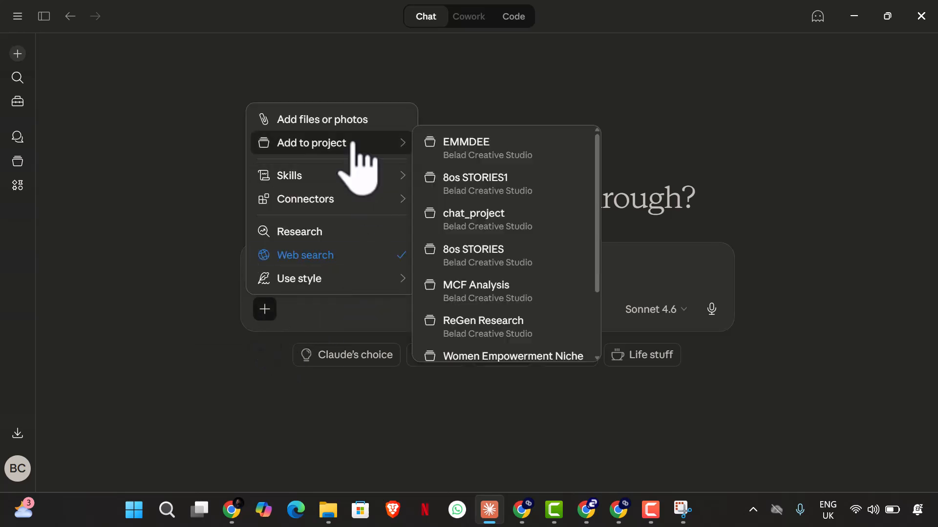
key("Escape")
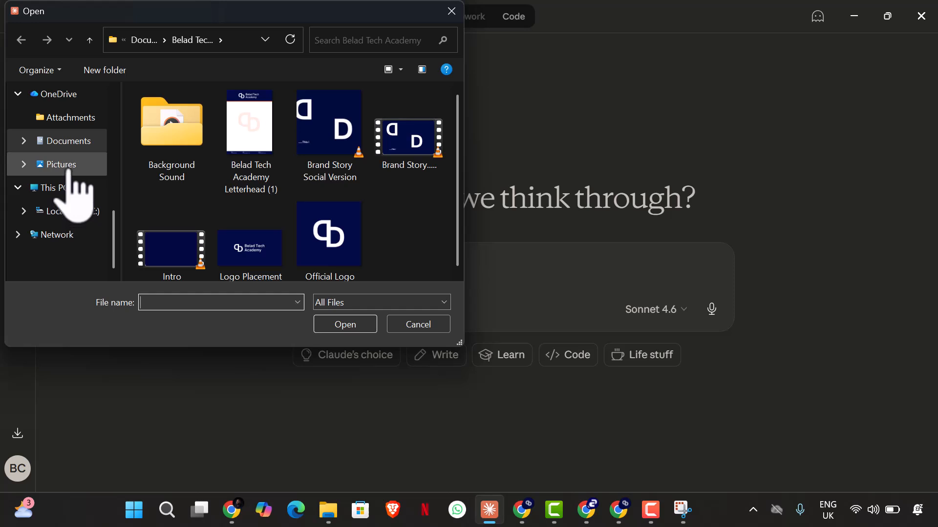
left_click(61, 165)
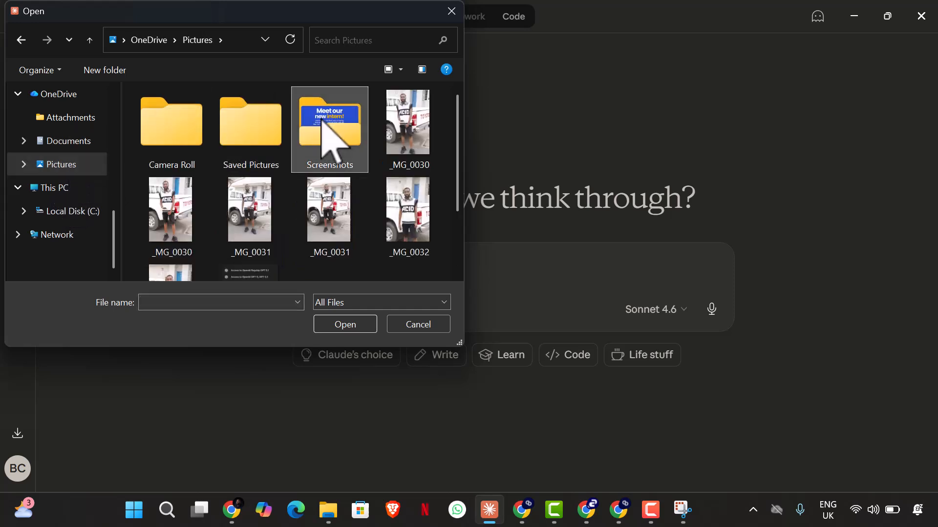
double_click(320, 122)
scroll(322, 122, "down", 10)
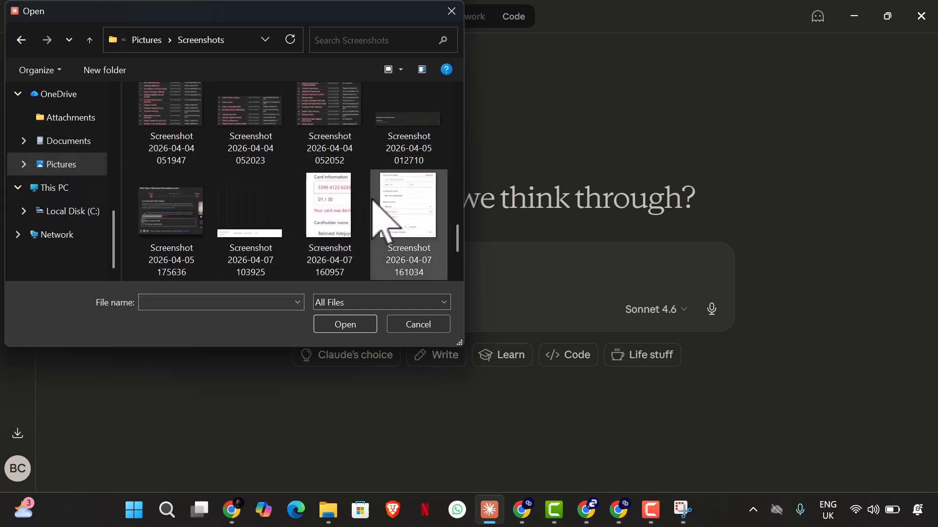
left_click(252, 210)
left_click(342, 326)
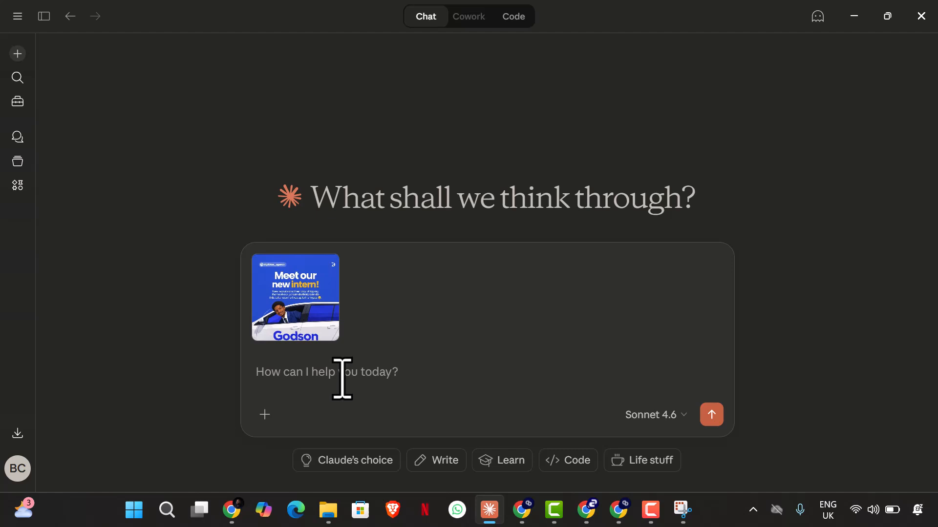
Step: Begin the prompt with "I want to replicate and improve this design for Belad Tech Academy Scholarship program,"
type("I want to replic")
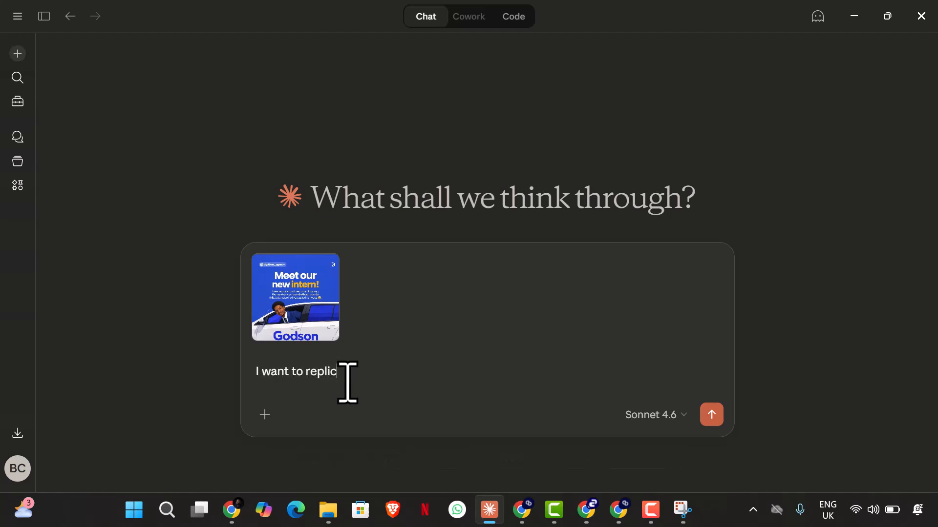
type("ate and improve this design ")
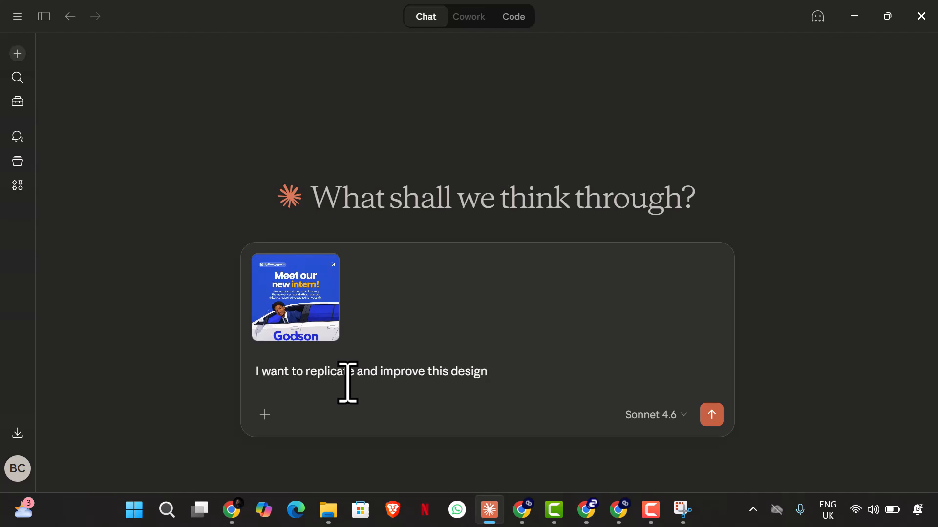
type("for Belad Tech Academy ")
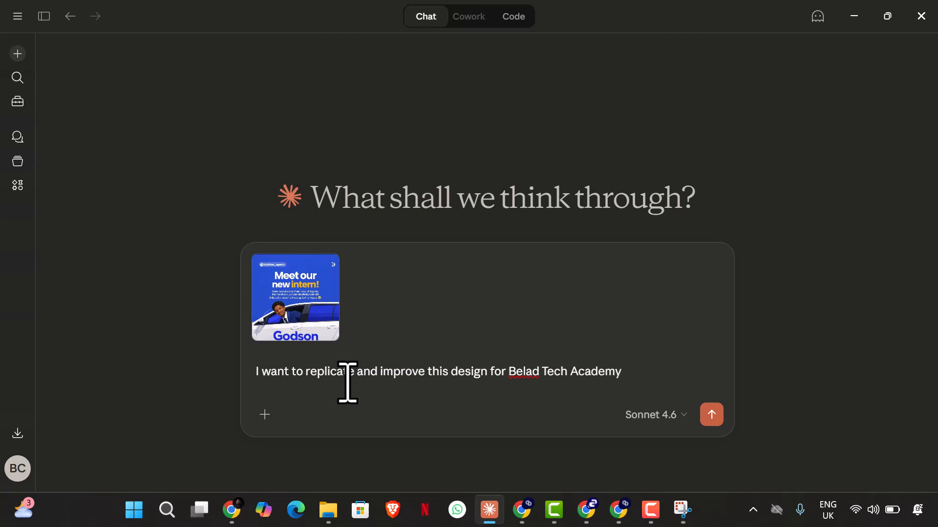
type("Scholarship program,")
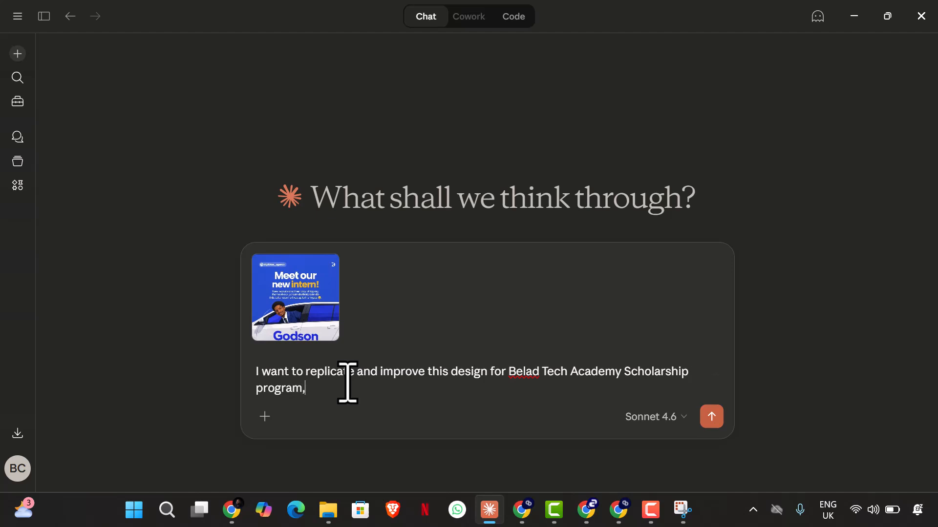
type(" it is a cleative design that s")
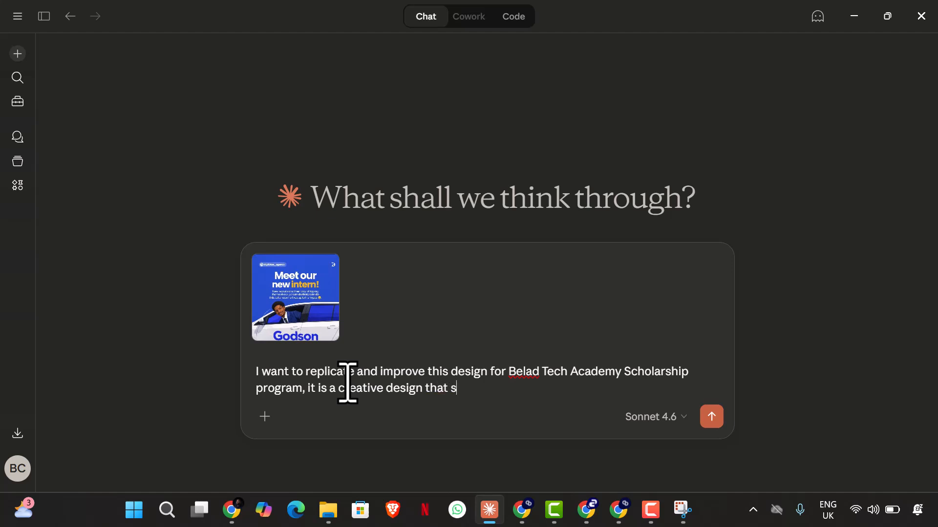
type("ays 'Enter the Bus to")
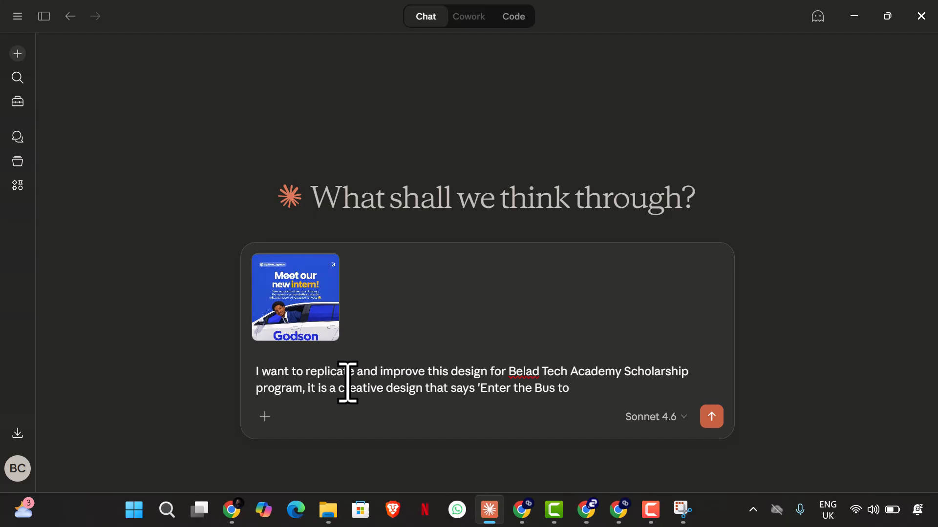
type(" June Cohort 100% Tuit")
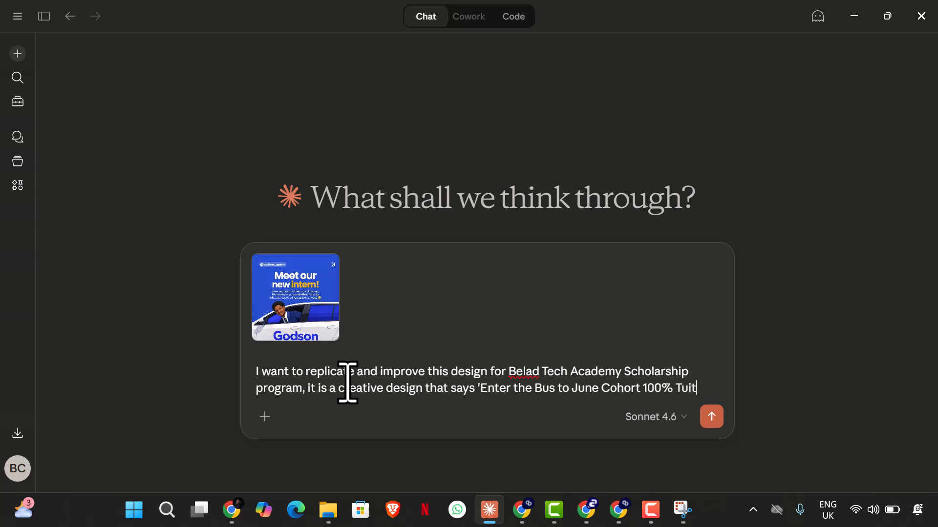
type("ion Free Scholarship Program")
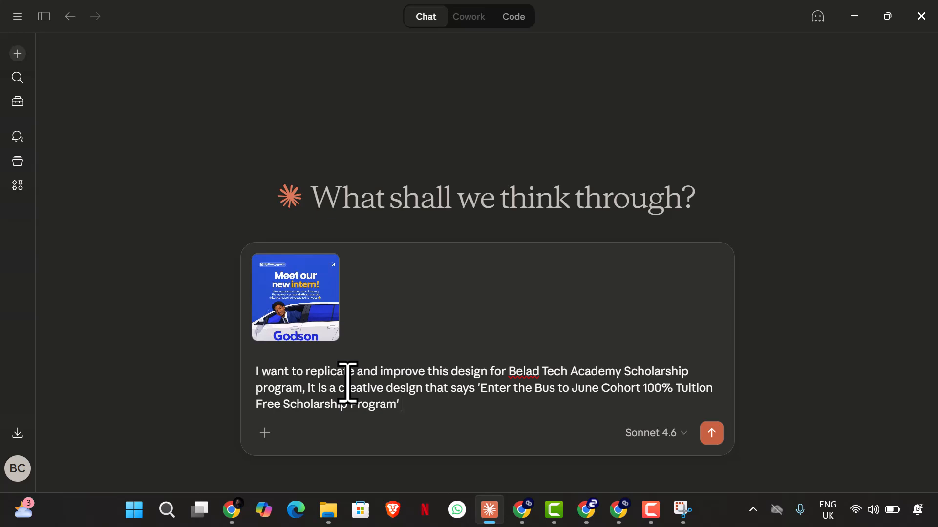
type("'")
Step: Add a new paragraph to the prompt reading "The bus would have an inscription that says Apply Now:"
key("shift+Return")
type("The ")
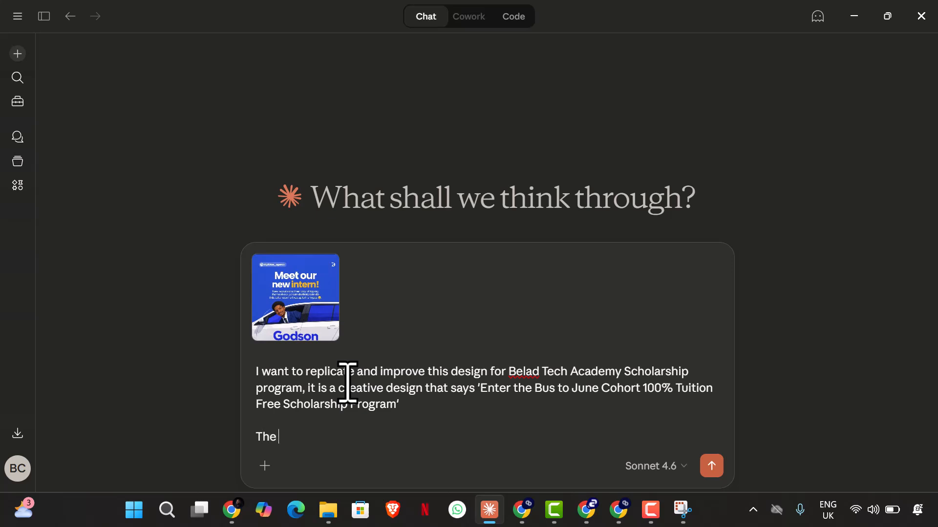
type("bus would have")
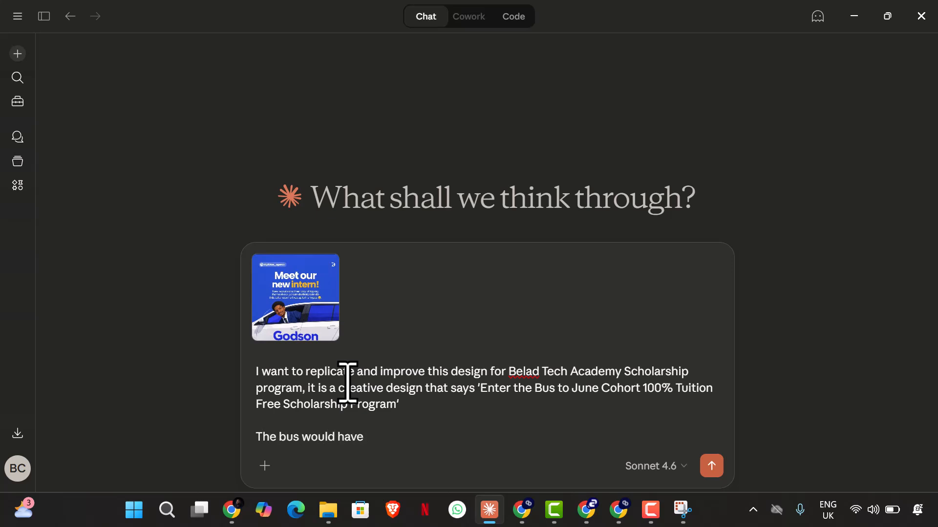
type(" an inscription tha")
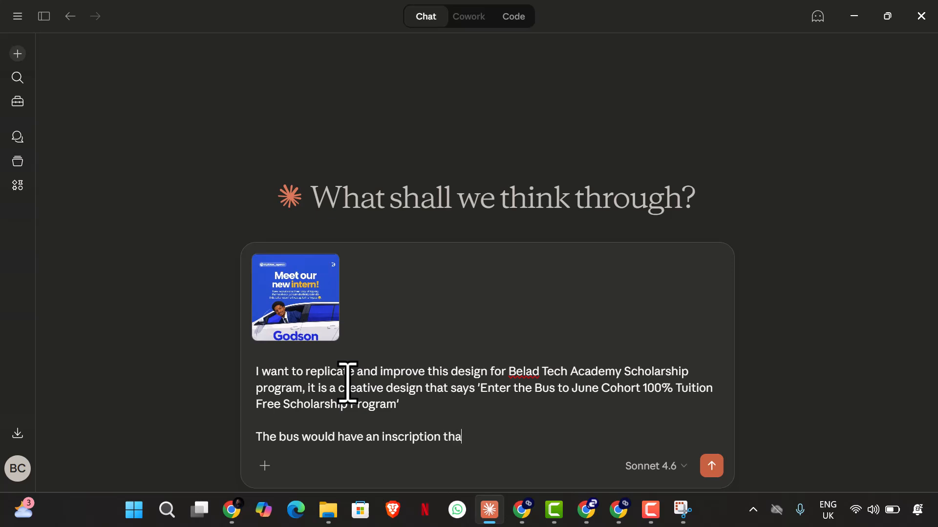
type("t says apply no")
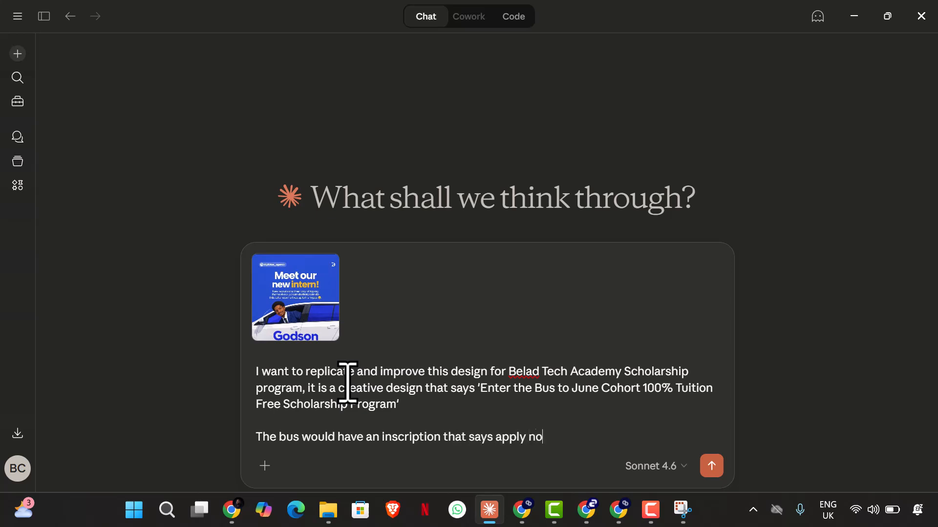
key("BackSpace")
key("BackSpace")
key("BackSpace")
key("BackSpace")
key("BackSpace")
key("BackSpace")
key("BackSpace")
key("BackSpace")
key("BackSpace")
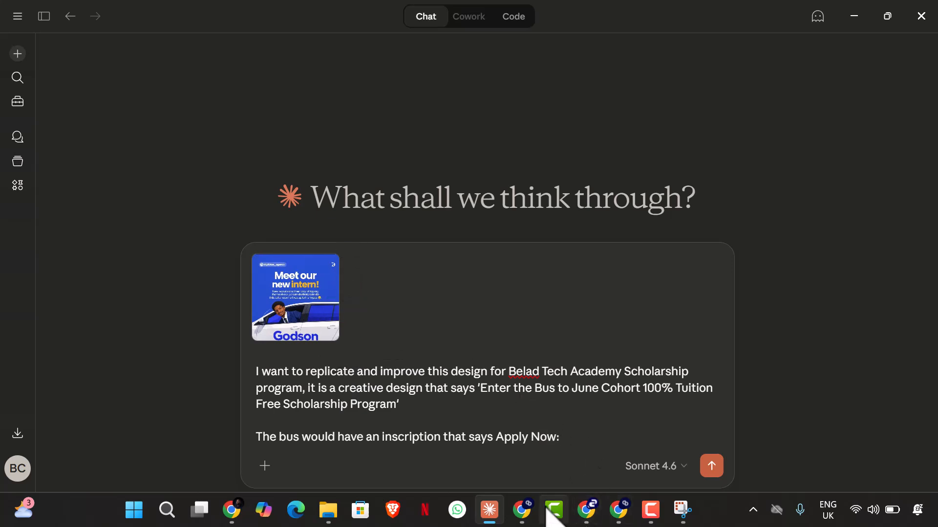
Step: Copy the Scholarship Center page's address from Chrome and paste it after "Apply Now:" in the Claude prompt
left_click(619, 519)
left_click(288, 17)
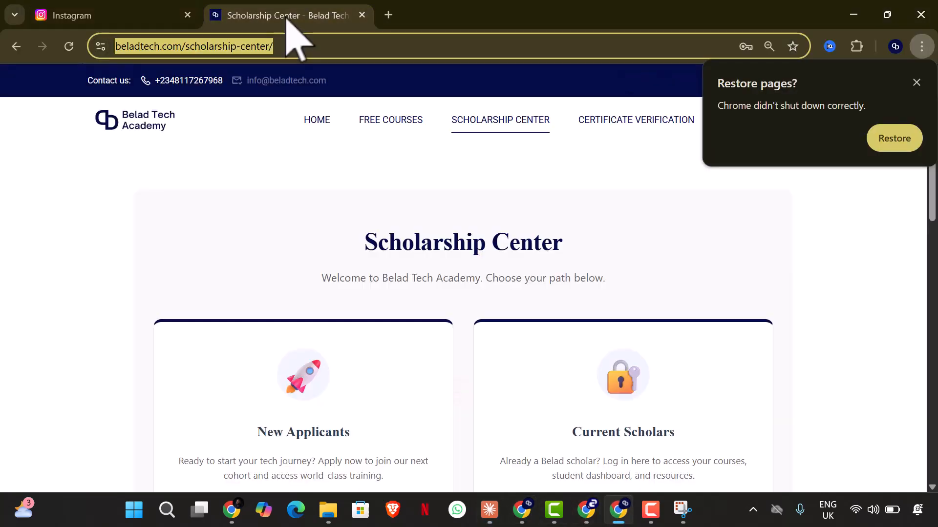
right_click(253, 48)
left_click(293, 182)
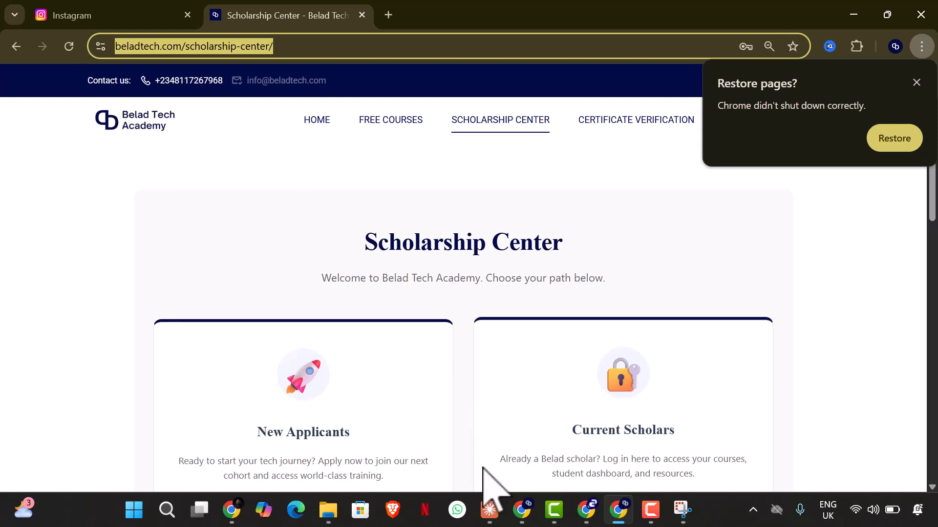
left_click(489, 510)
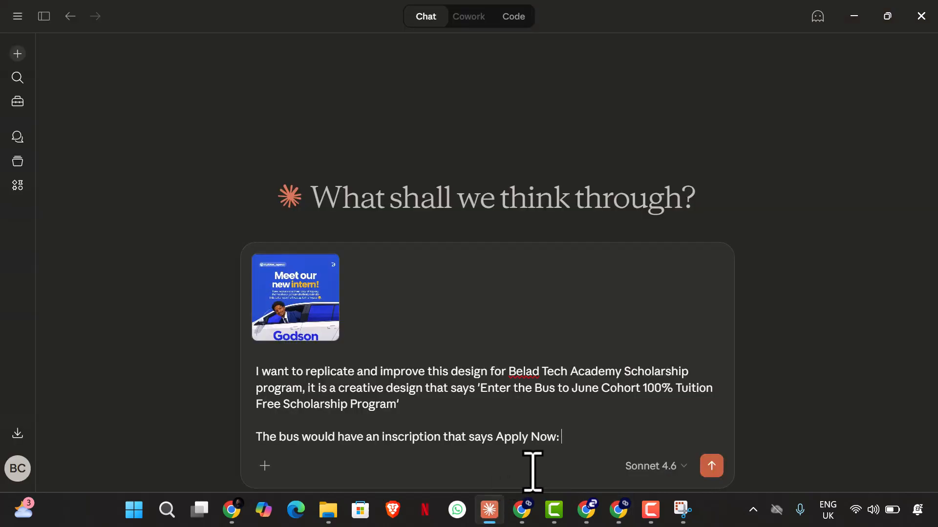
type("https://beladtech.com/scholarship-center/")
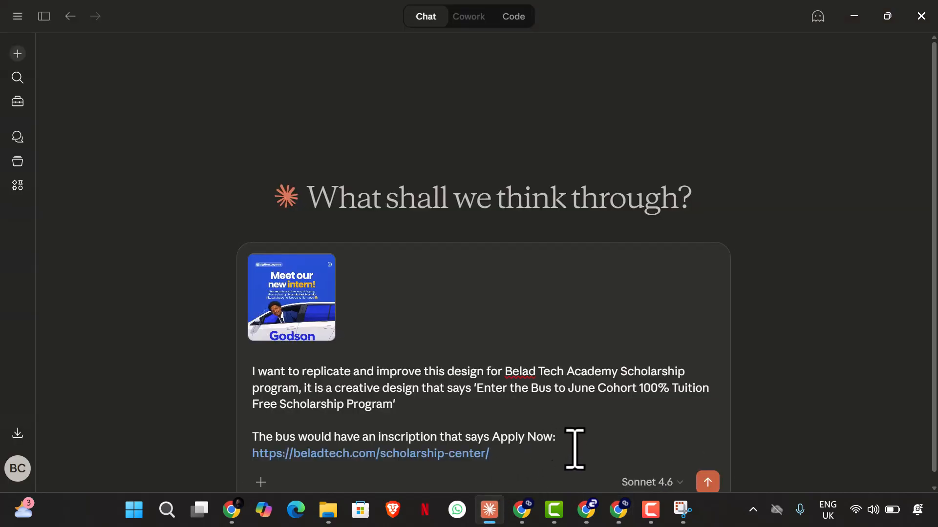
Step: Change the bus inscription wording in the prompt from "Apply Now:" to "Apply Here:"
key("BackSpace")
key("BackSpace")
key("BackSpace")
type("Here")
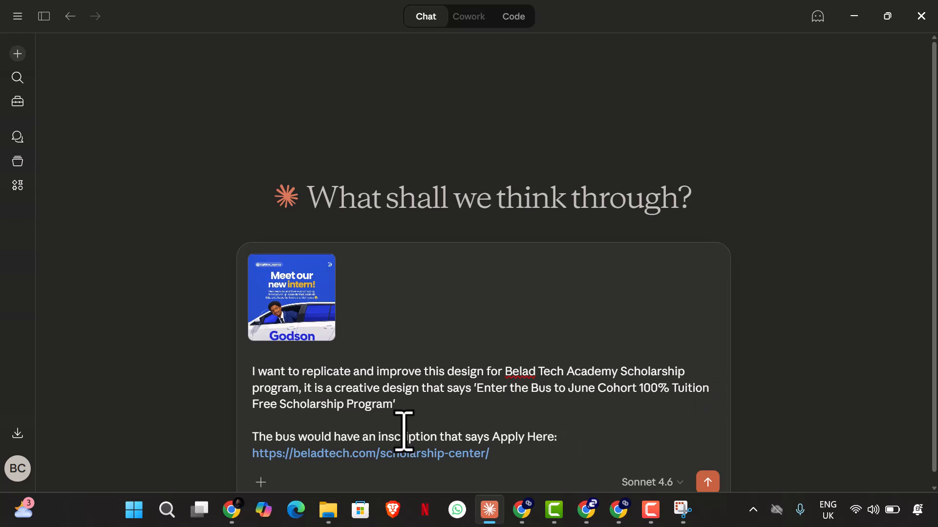
left_click(385, 406)
left_click(399, 414)
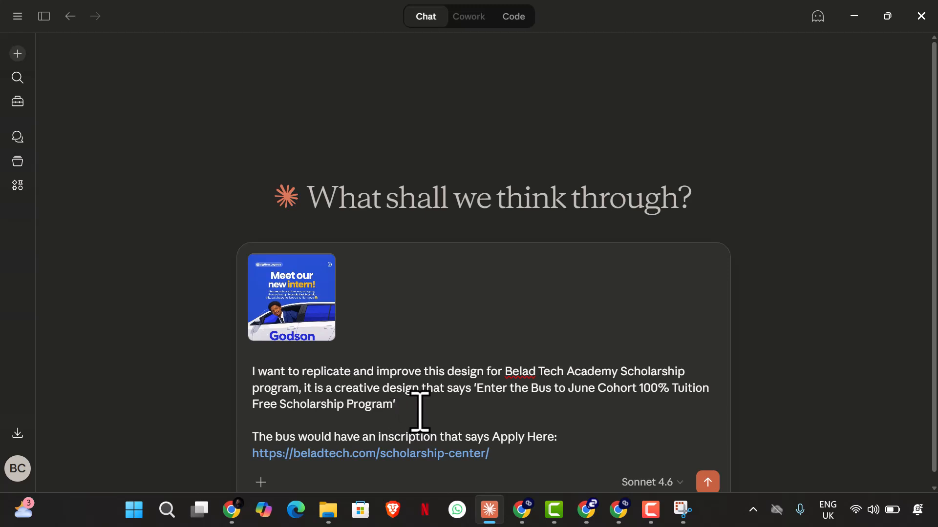
Step: Add a new paragraph after the link that begins "Give me a prompt to replicate the layout of this very design"
left_click(575, 456)
key("shift+Return")
type("Give me a prompt to replicate the lay")
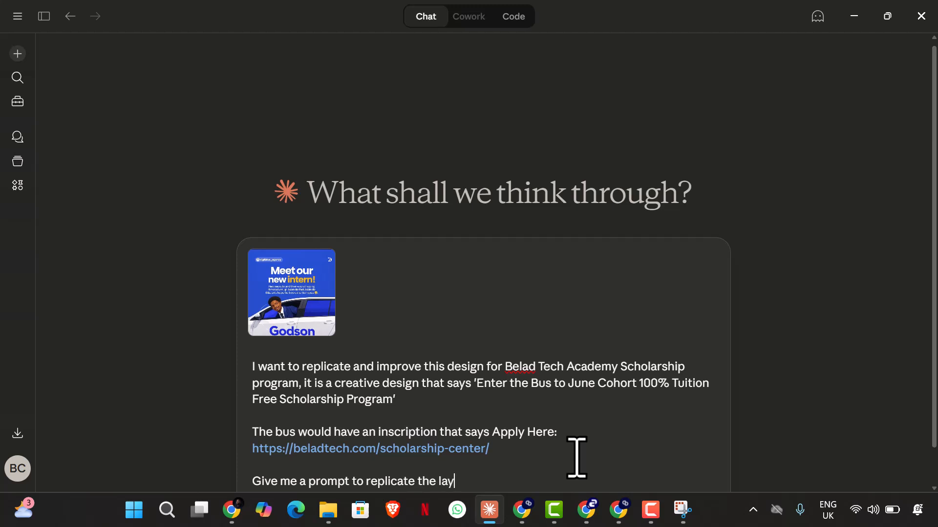
type("out of this very de")
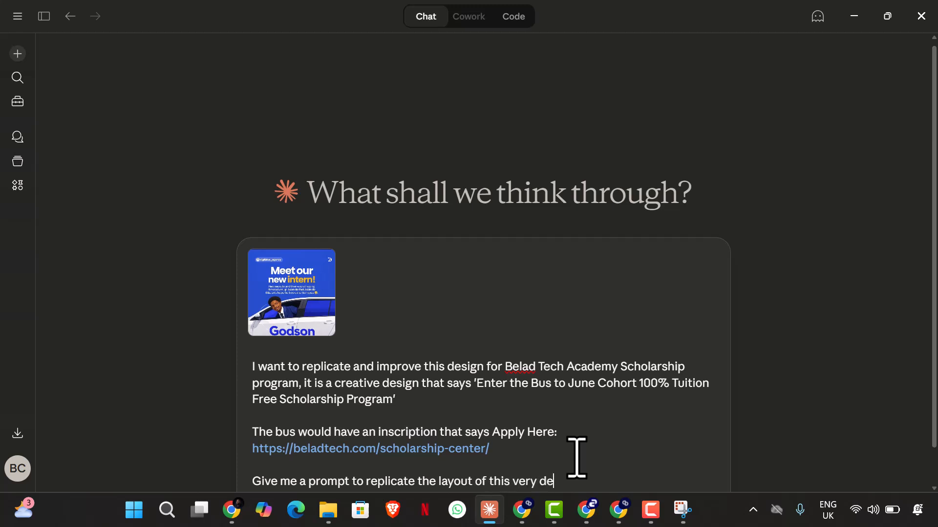
type("sign, the car ")
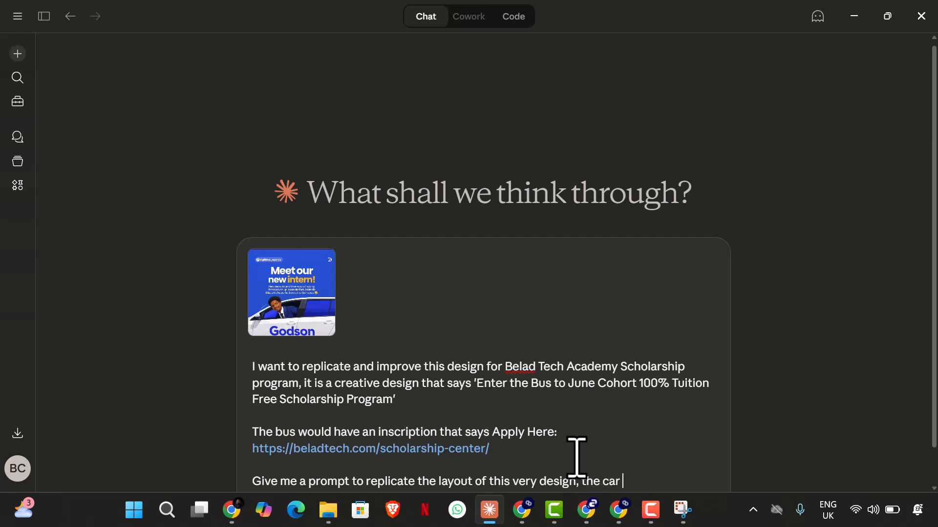
type("should be a")
type(" bus")
type("s")
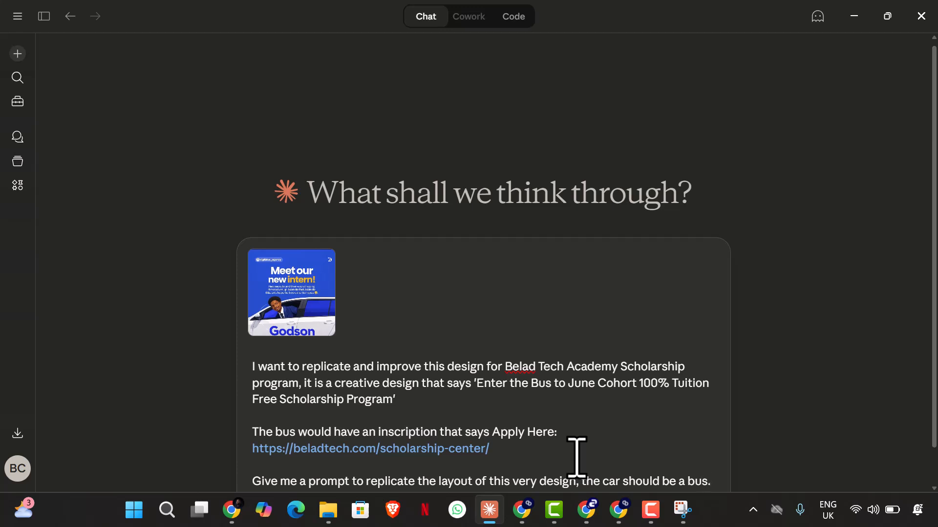
Step: Finish the paragraph with ", the car should be a bus." and send the prompt to Claude
key("Return")
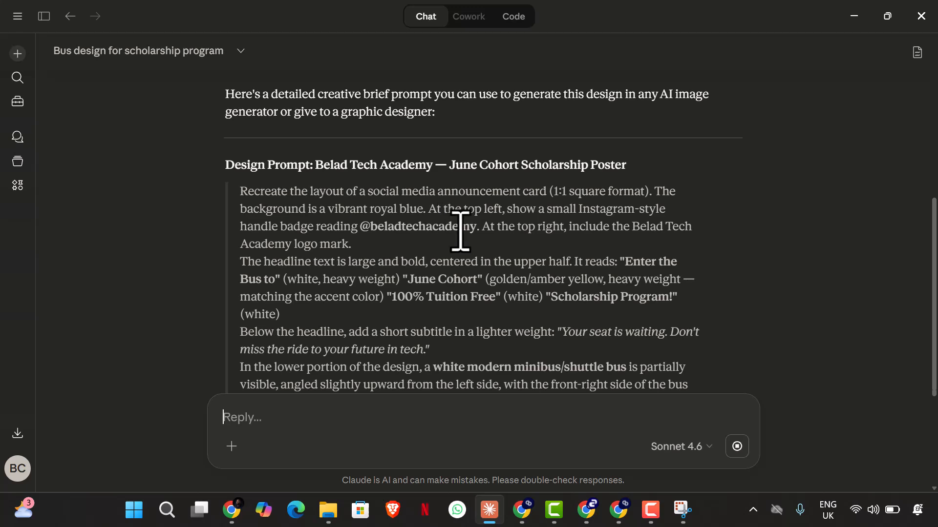
Step: Review the generated design prompt and draft the reply "the @ is beladtechmedia, the colour code should follow the colour code in the attached logo"
scroll(459, 257, "down", 3)
scroll(459, 257, "up", 1)
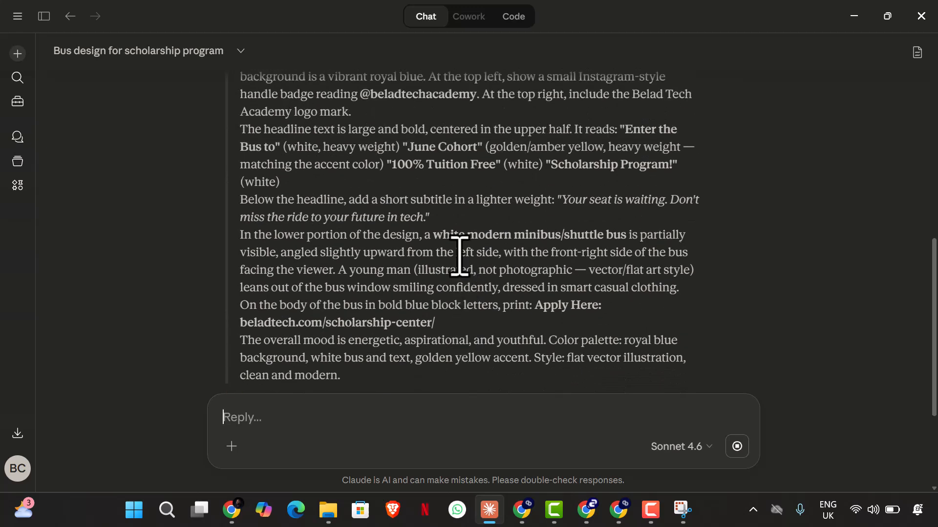
scroll(459, 256, "up", 2)
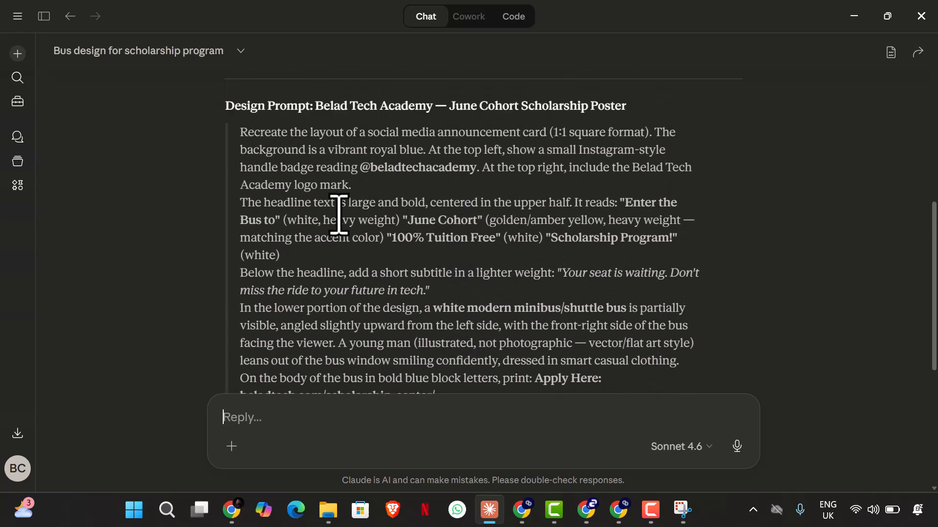
scroll(435, 215, "up", 2)
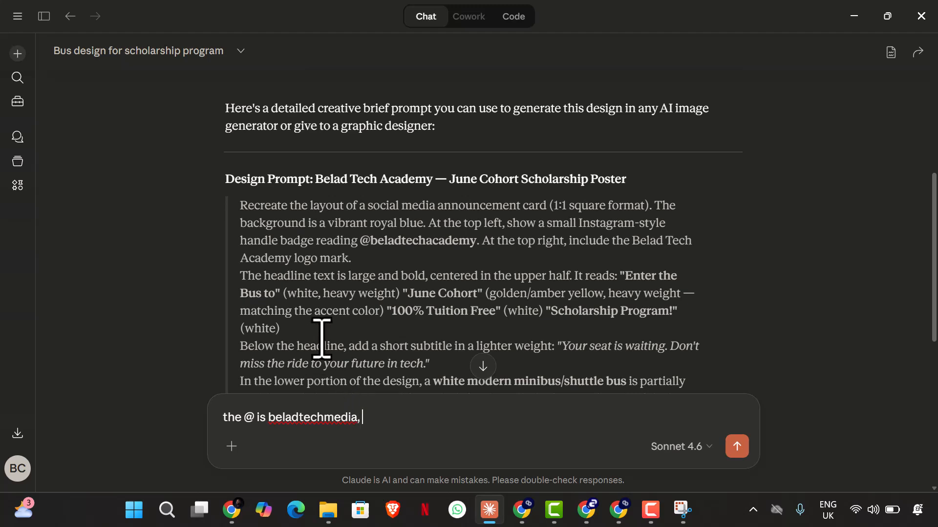
scroll(320, 342, "down", 2)
scroll(321, 352, "down", 2)
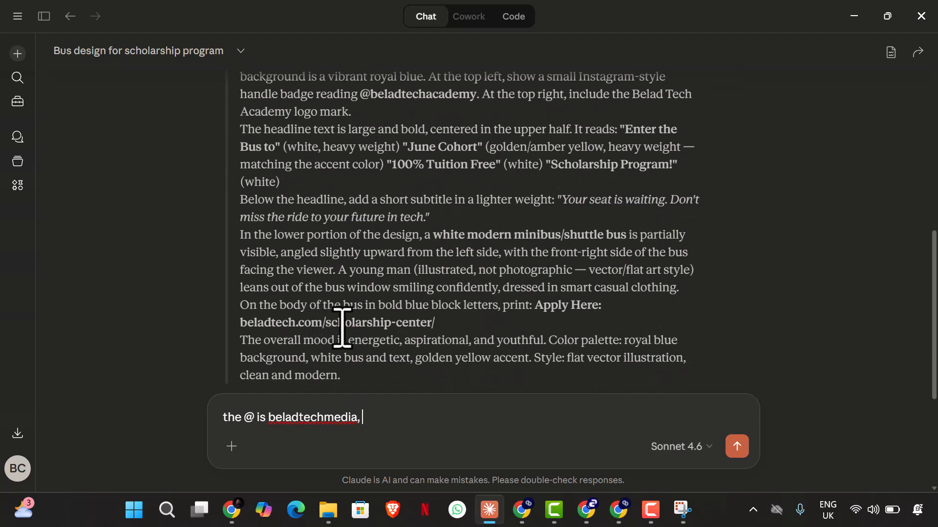
scroll(317, 351, "down", 2)
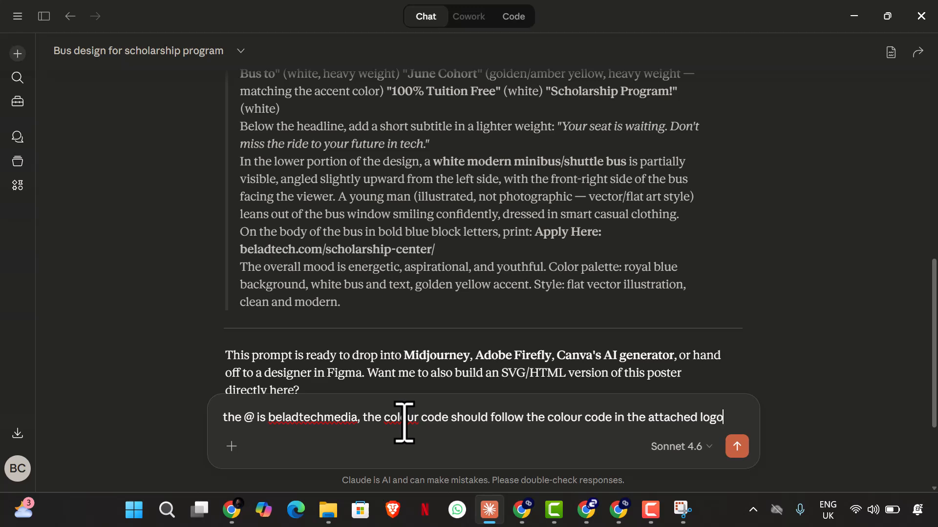
Step: Attach the official logo image from the Belad Tech Academy folder in Documents to the reply
left_click(232, 446)
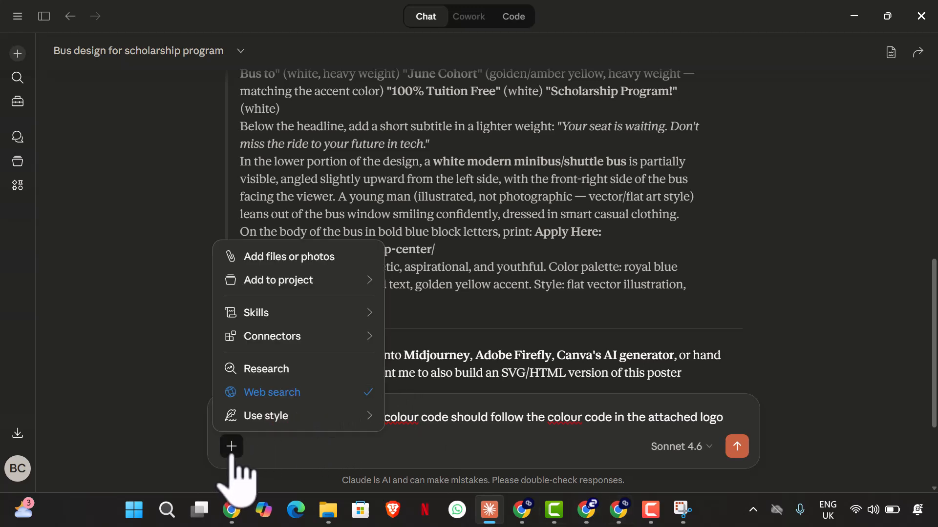
mouse_move(351, 280)
left_click(349, 258)
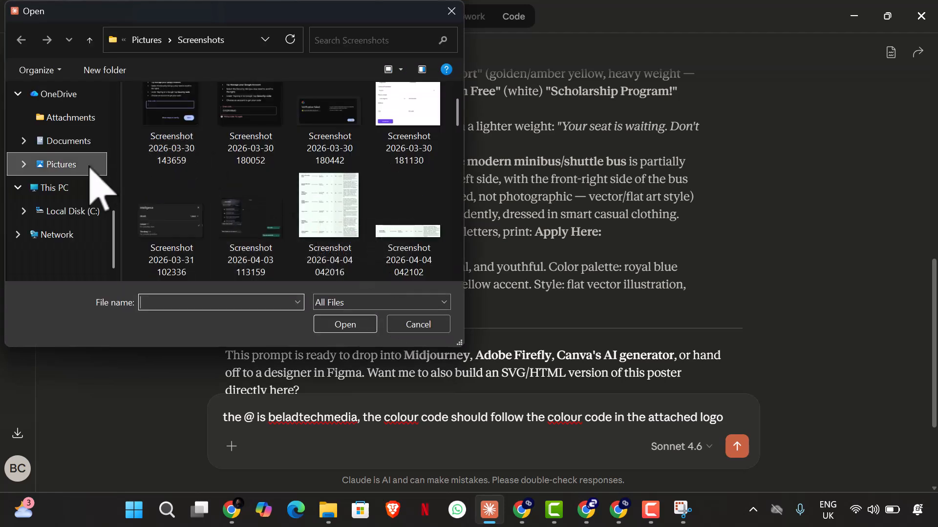
scroll(63, 196, "up", 3)
left_click(84, 209)
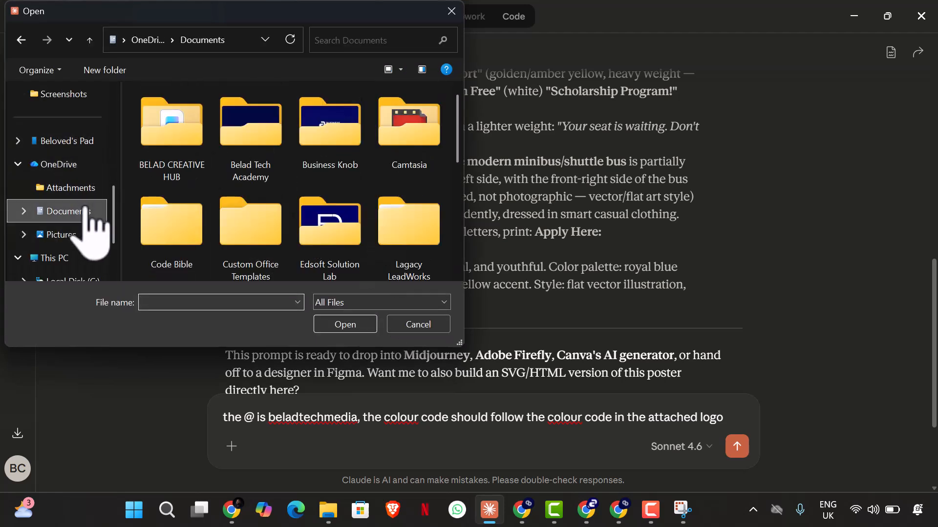
double_click(245, 146)
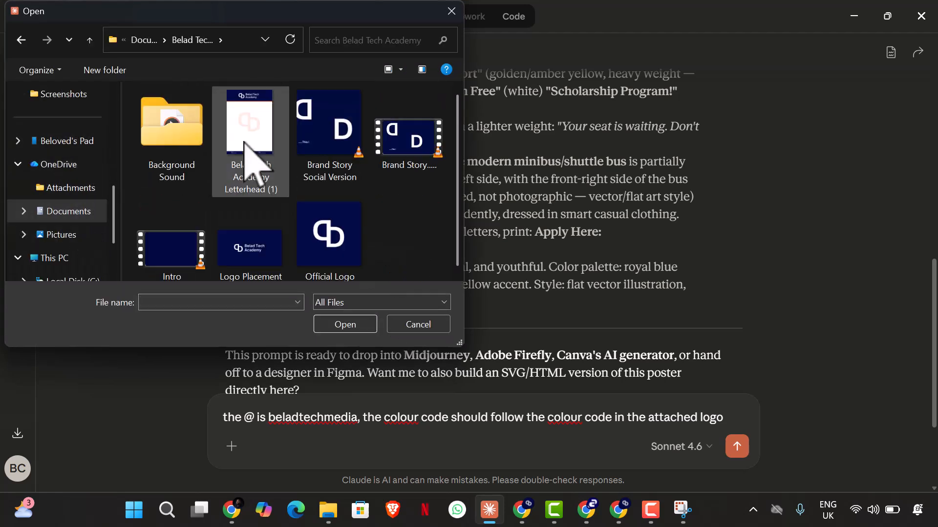
left_click(341, 266)
left_click(331, 323)
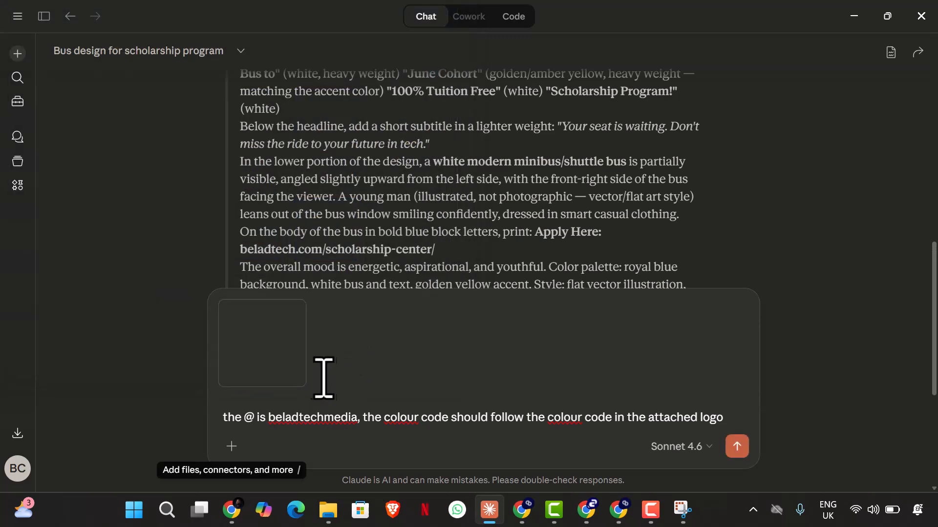
Step: Complete the reply with ", correct the prompt for me" and send it
scroll(488, 433, "up", 2)
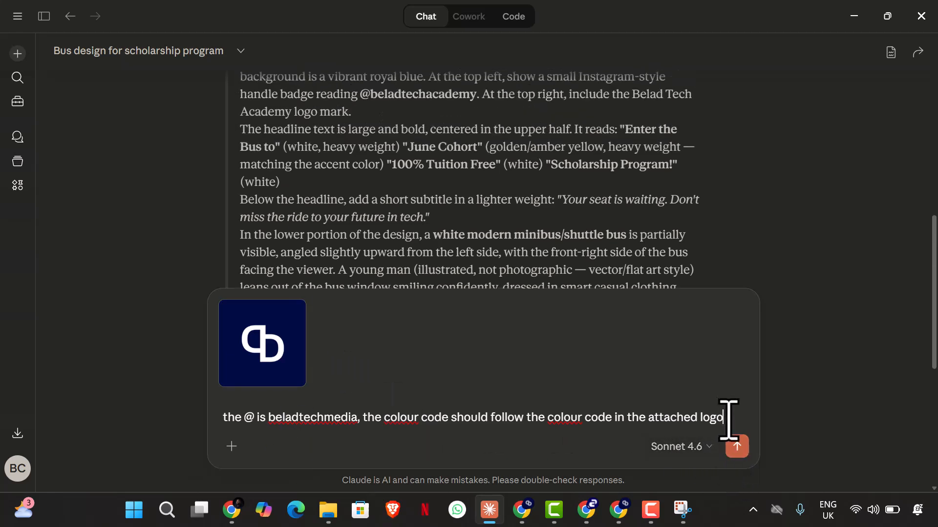
type("orrect the prompt for me")
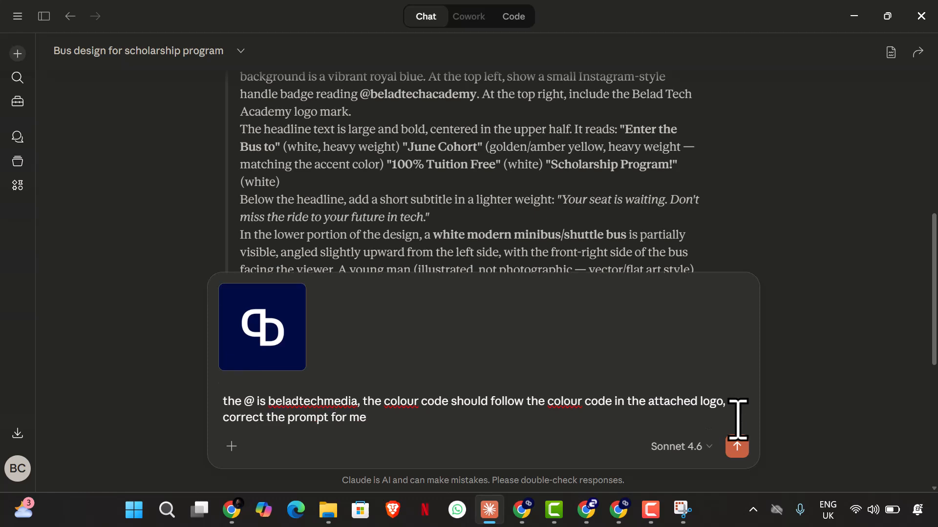
key("Return")
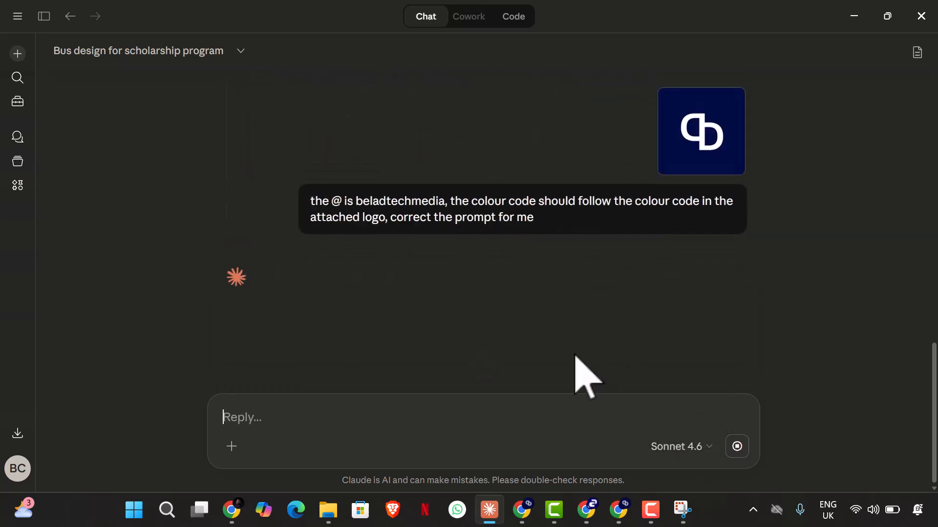
Step: Switch to ChatGPT in Chrome and start a new chat
left_click(586, 510)
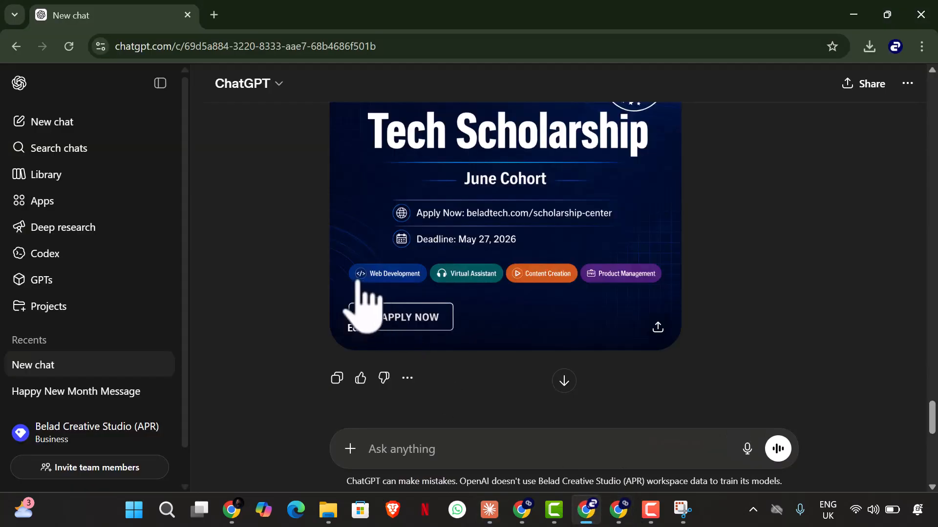
left_click(46, 122)
scroll(299, 230, "up", 3)
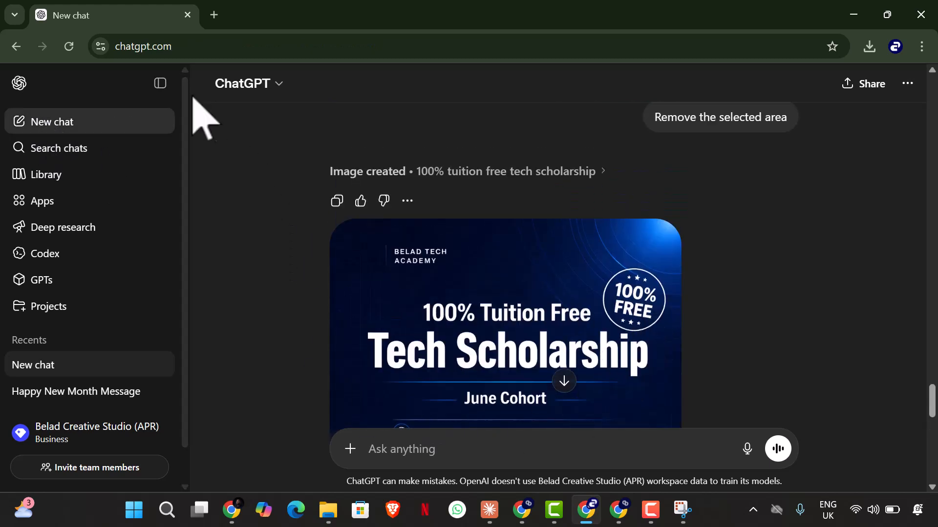
left_click(91, 125)
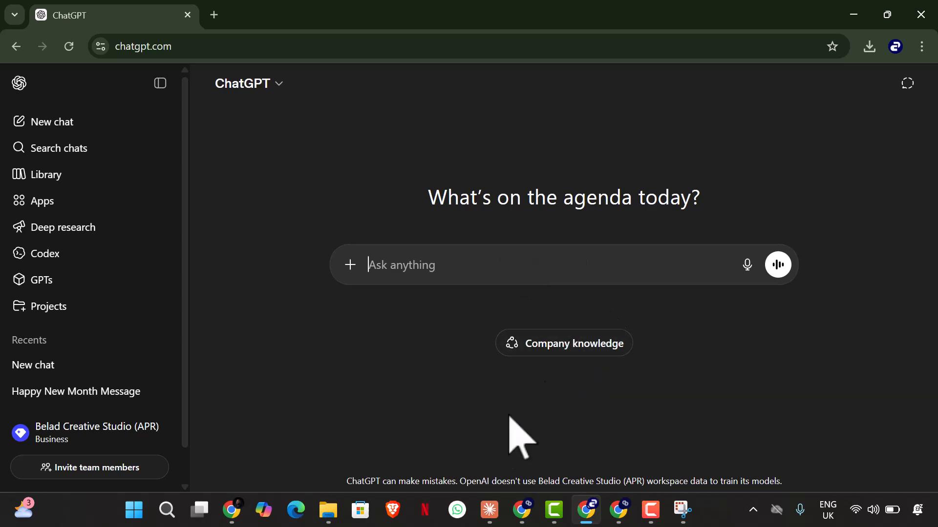
Step: Return to Claude and copy the whole corrected design prompt, ending at "No gradients, no textures.", without the list of key corrections
left_click(489, 510)
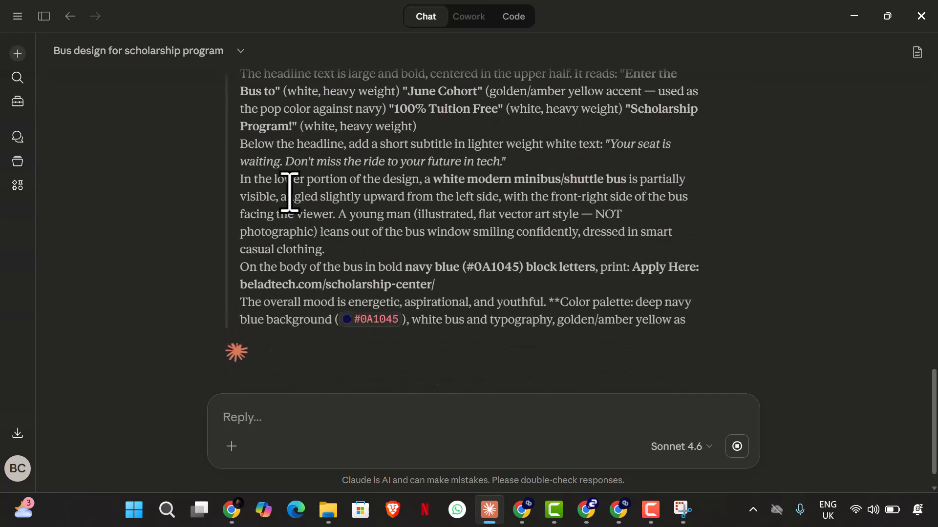
scroll(291, 218, "up", 8)
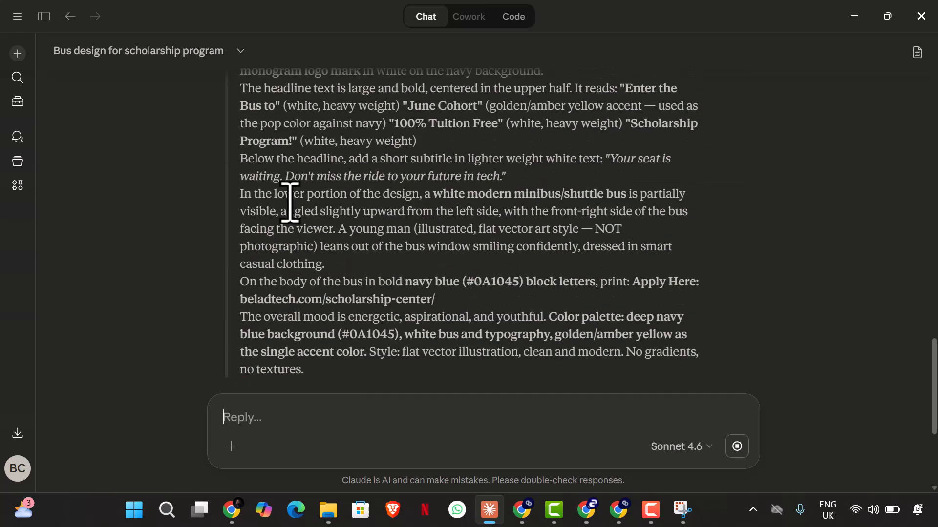
left_click_drag(240, 133, 423, 429)
scroll(314, 203, "down", 5)
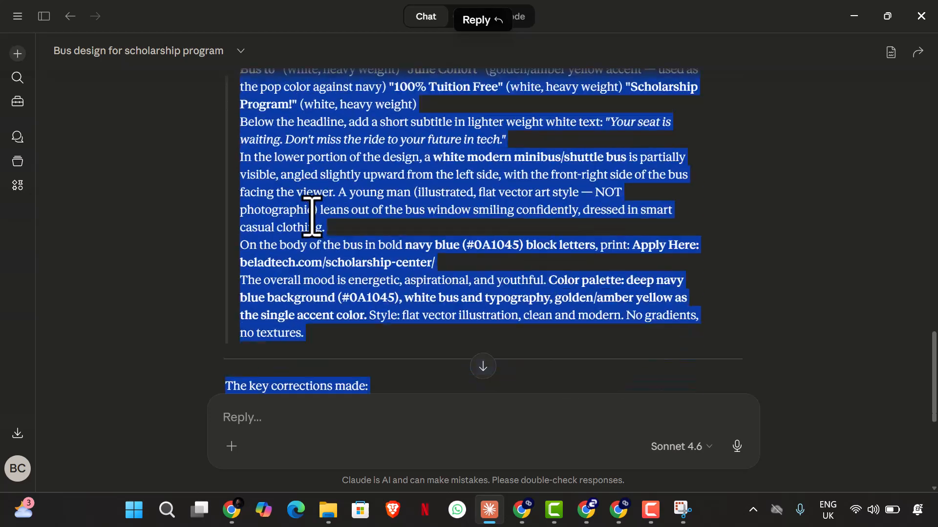
left_click(327, 320)
scroll(326, 320, "down", 4)
scroll(335, 303, "up", 10)
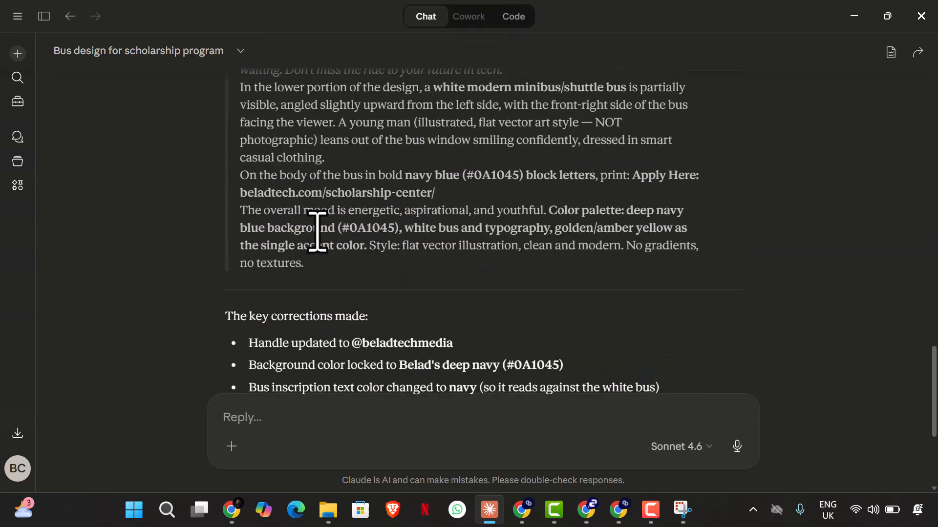
left_click_drag(244, 174, 410, 362)
scroll(433, 324, "down", 5)
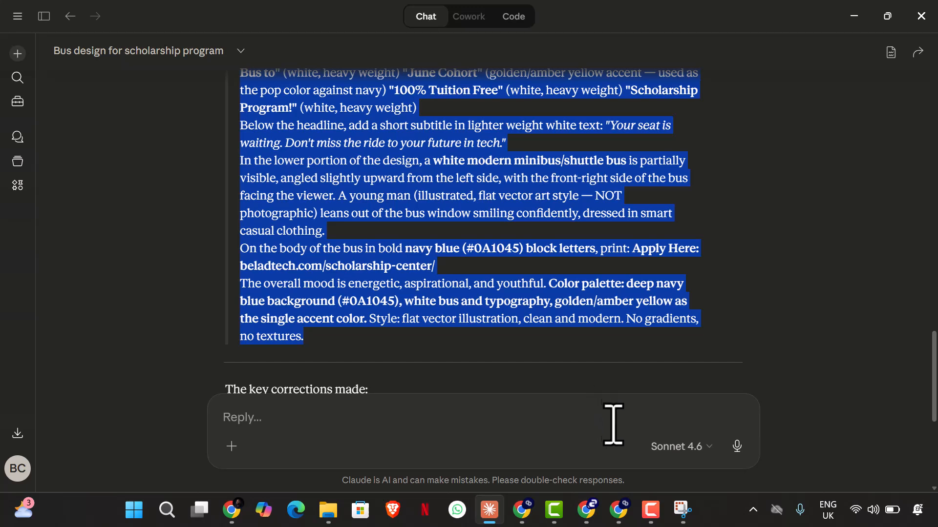
Step: Switch to ChatGPT, paste the corrected design prompt into the new chat and send it
left_click(597, 509)
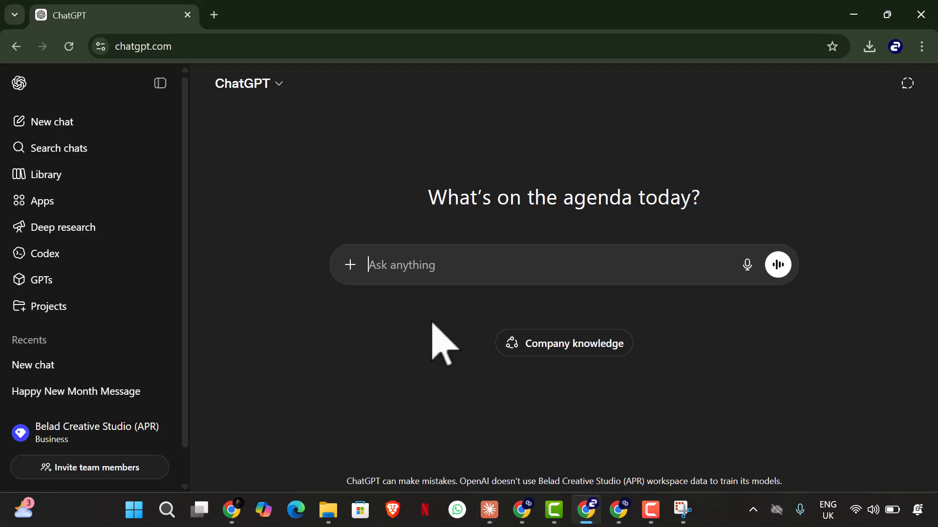
key("ctrl+v")
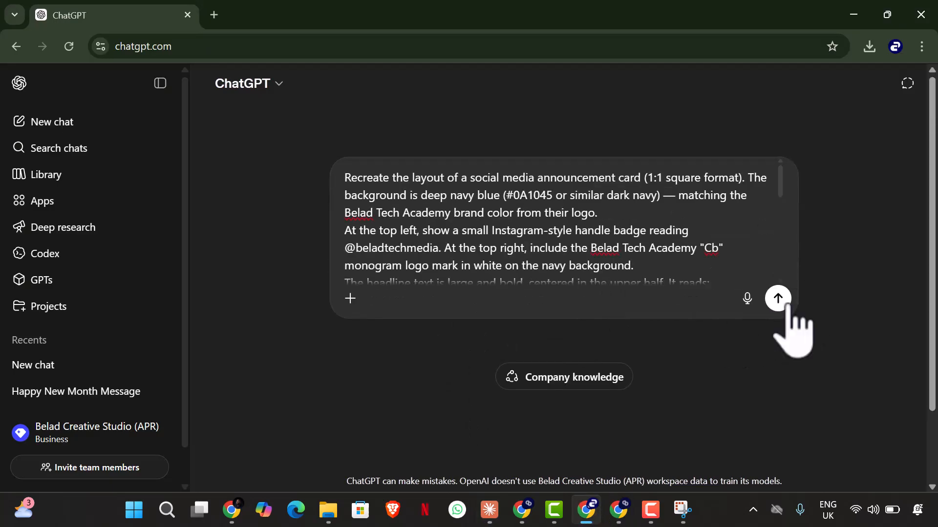
left_click(785, 305)
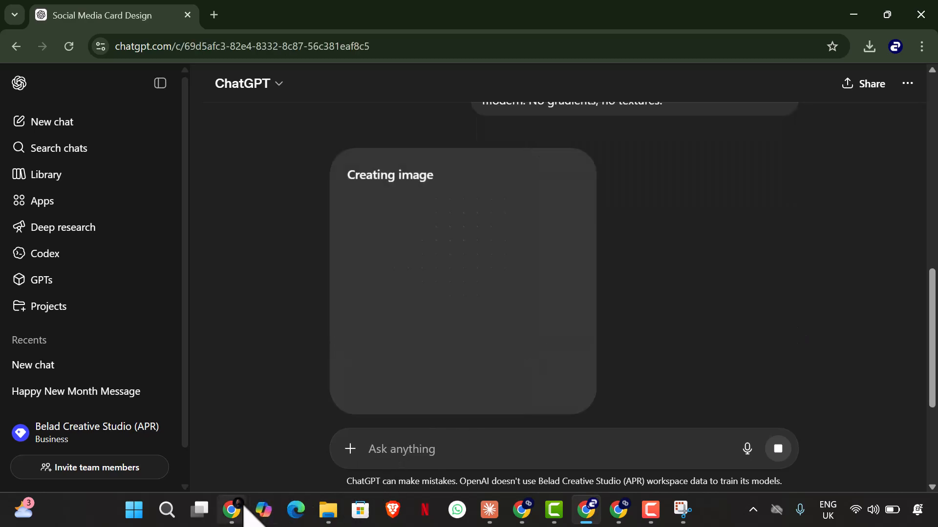
Step: Switch to Flow in Chrome, return to the project's image overview, and paste the corrected design prompt for a new image
left_click(241, 508)
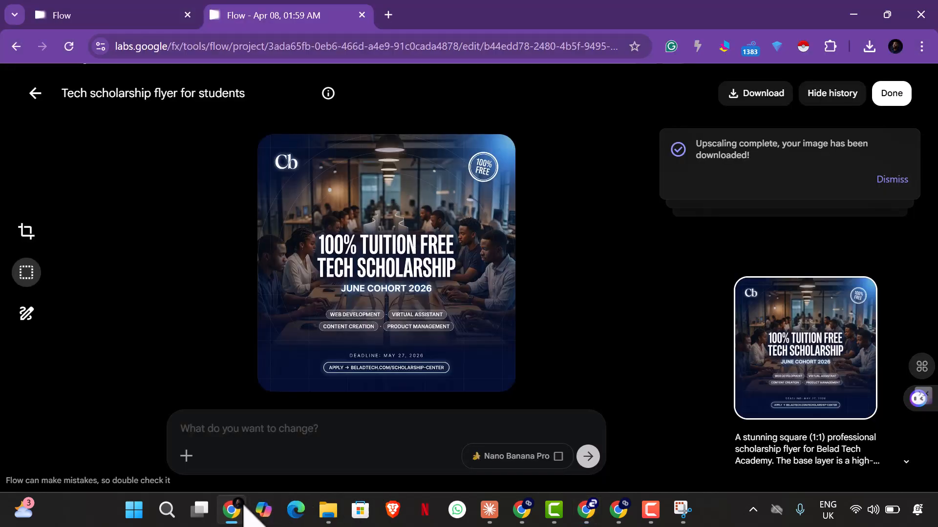
left_click(35, 93)
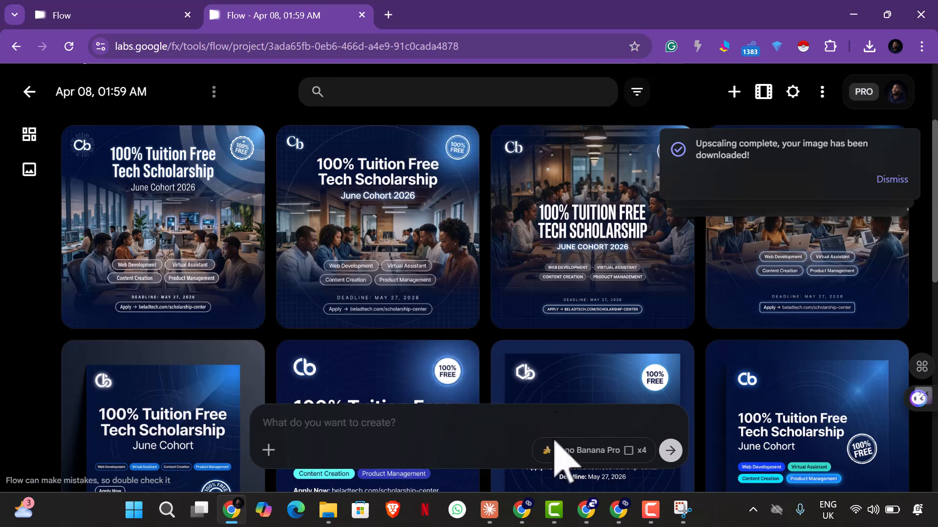
left_click(561, 448)
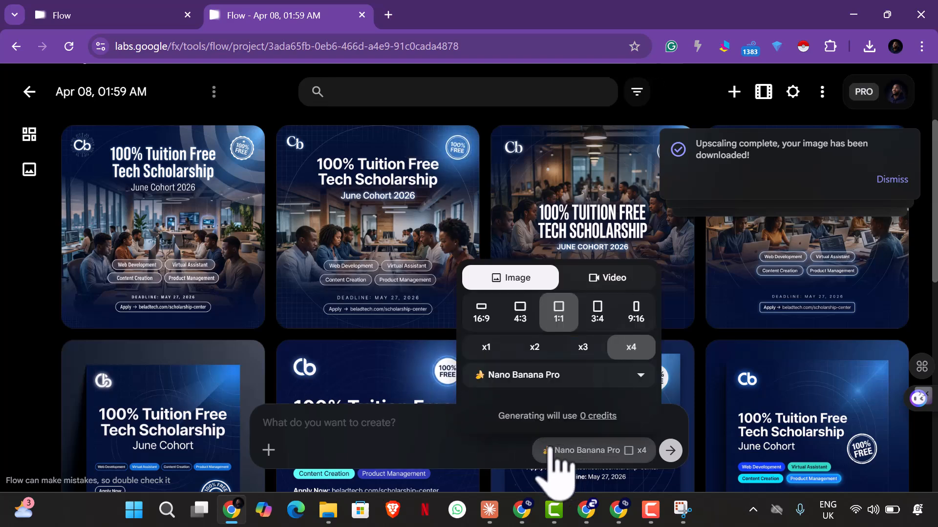
left_click(377, 432)
key("ctrl+v")
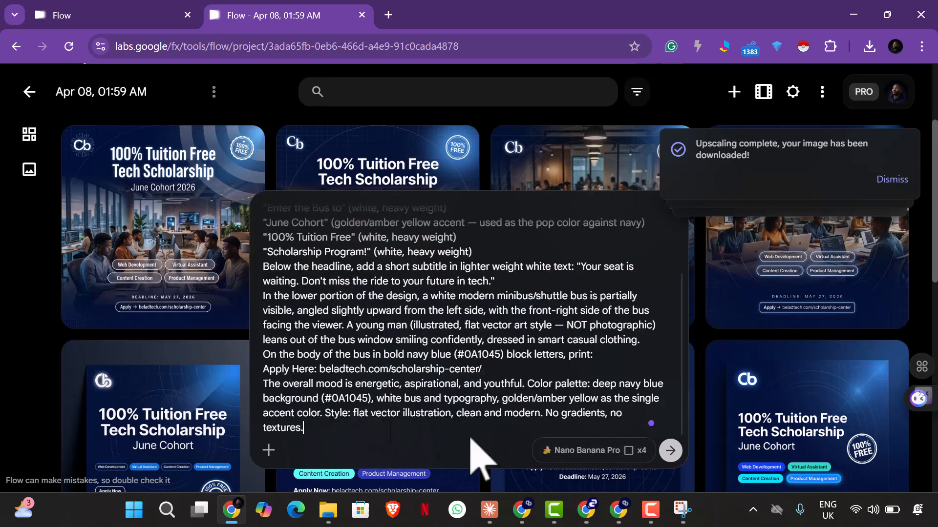
Step: Generate the four bus flyer images in Flow and dismiss the finished-upscaling notifications
left_click(672, 452)
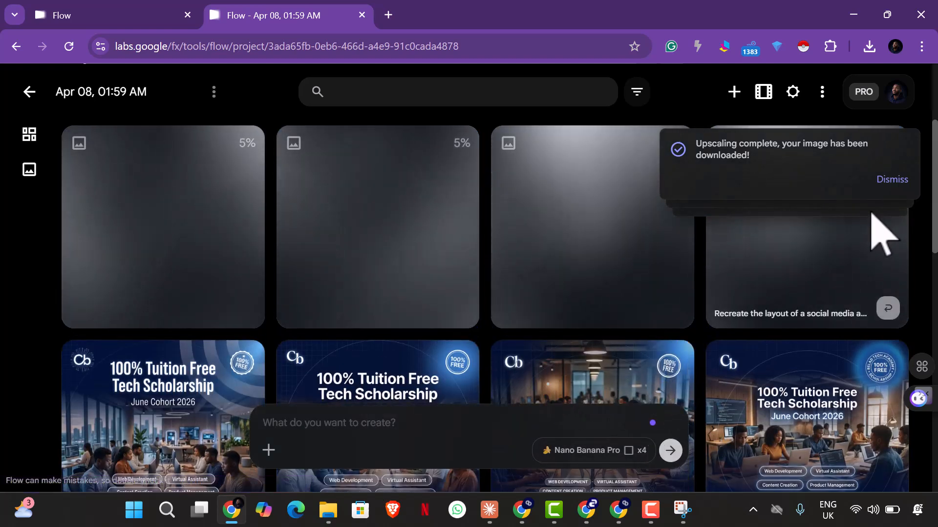
mouse_move(883, 195)
left_click(885, 177)
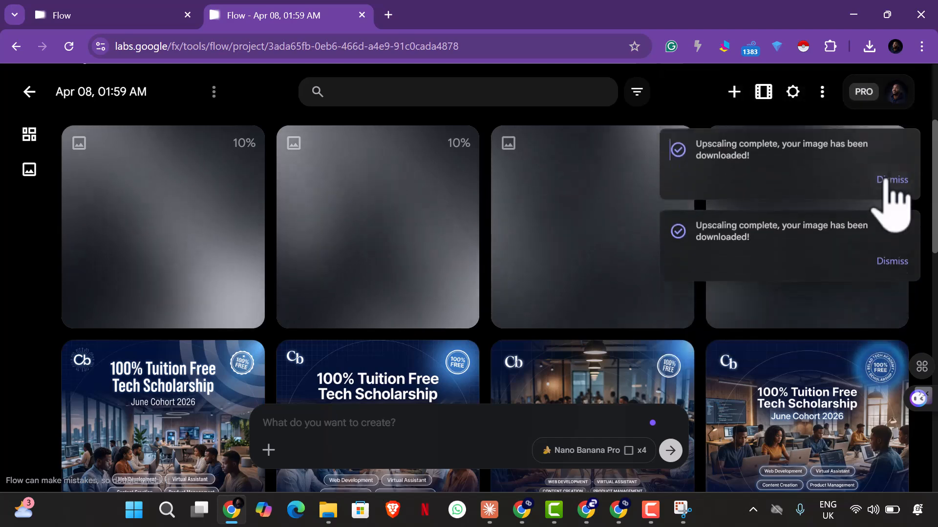
left_click(835, 179)
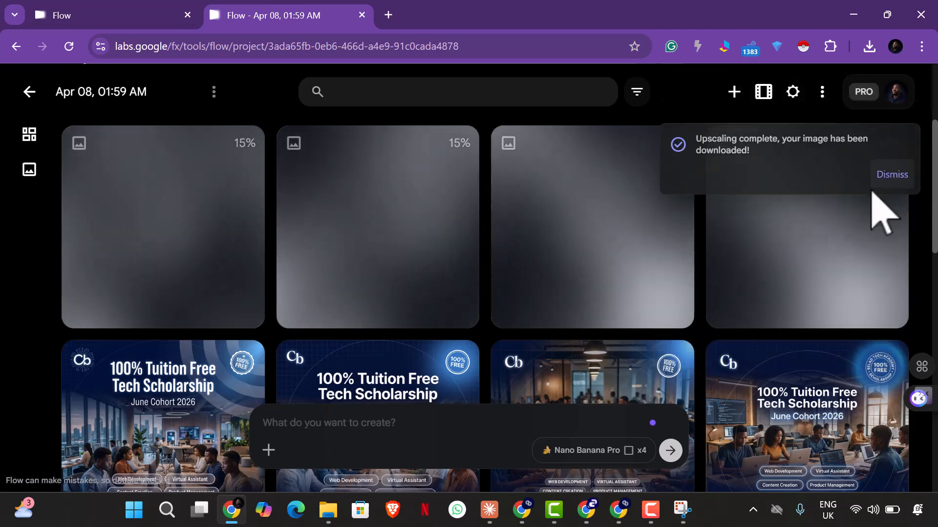
left_click(586, 509)
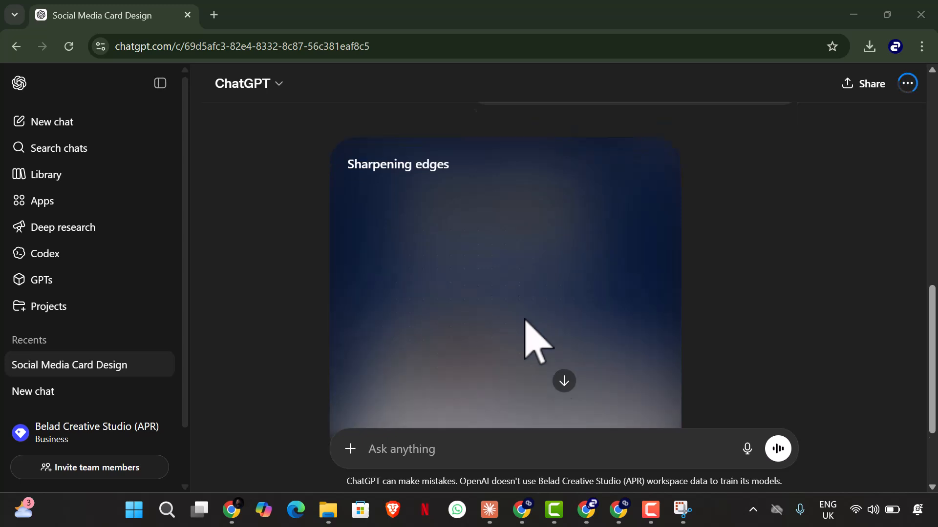
scroll(522, 322, "down", 3)
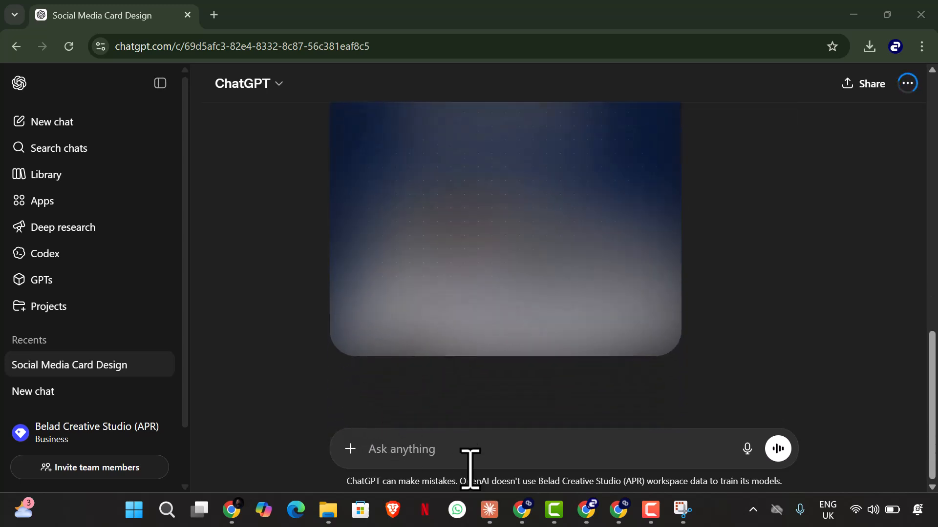
left_click(328, 509)
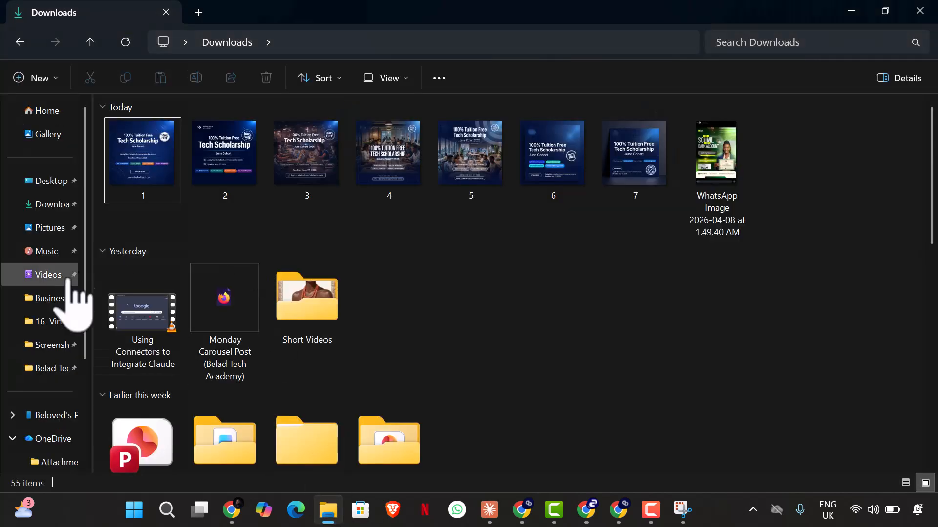
left_click(44, 227)
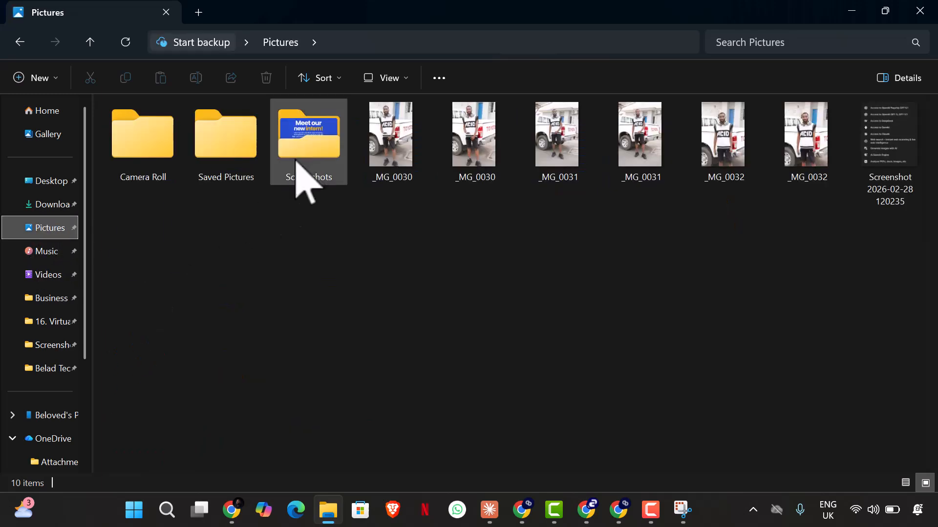
double_click(303, 173)
scroll(532, 265, "down", 5)
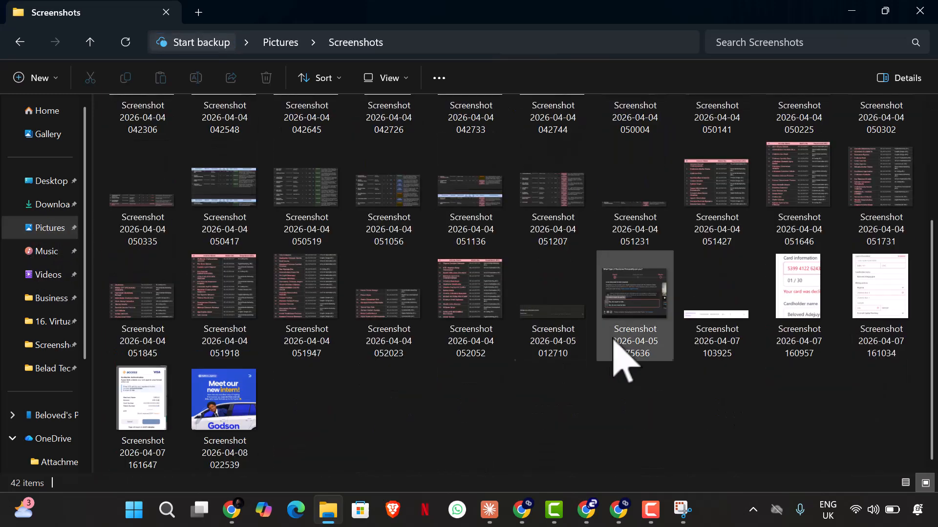
double_click(242, 398)
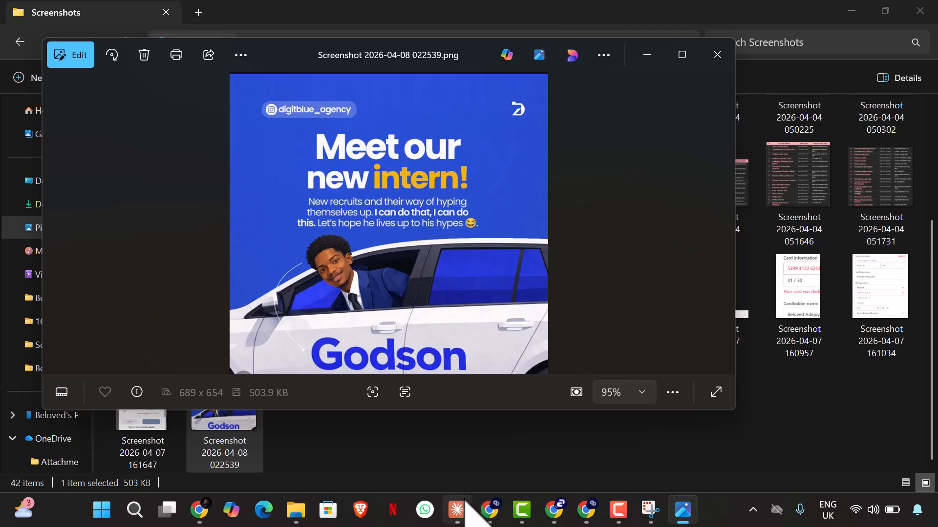
Step: Switch to ChatGPT and examine the generated bus flyer's headline, logo, accent colour, bus illustration and inscription
left_click(465, 503)
scroll(396, 286, "down", 5)
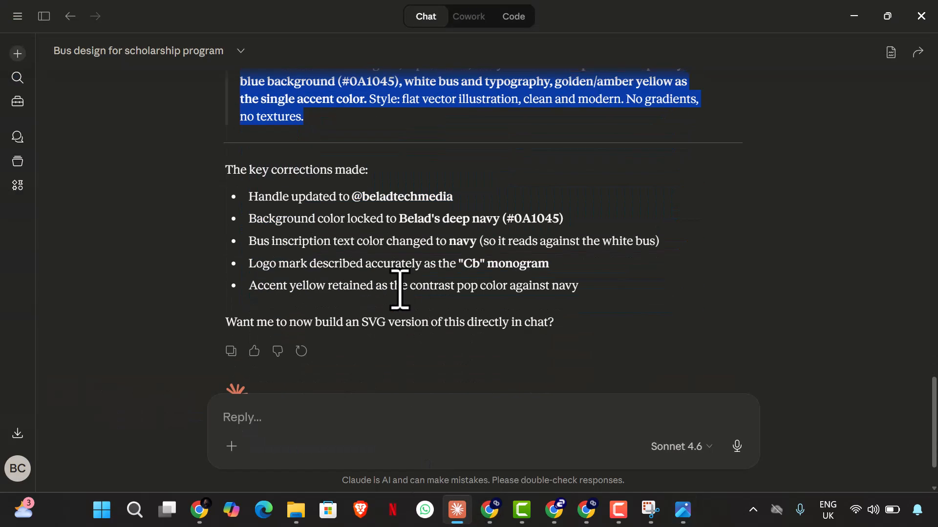
left_click(564, 509)
scroll(498, 395, "up", 2)
scroll(489, 376, "up", 1)
scroll(500, 391, "up", 2)
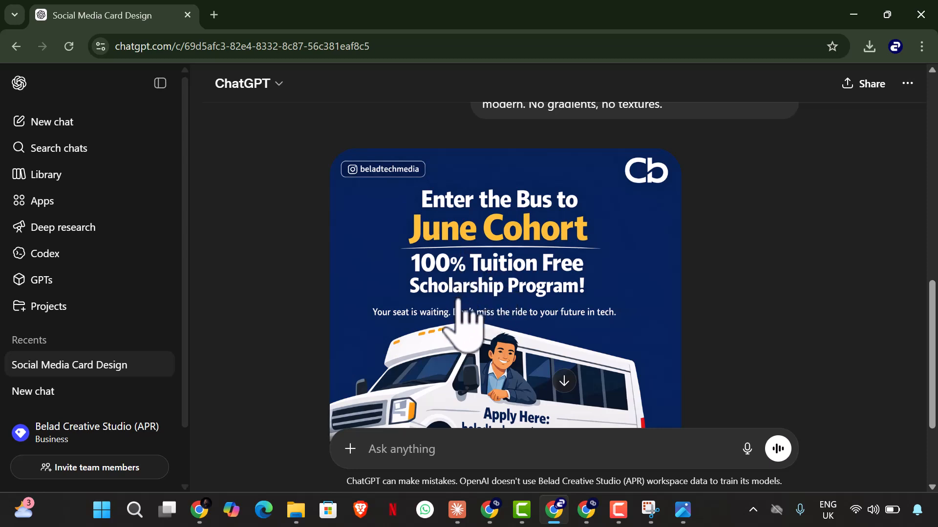
scroll(483, 324, "down", 2)
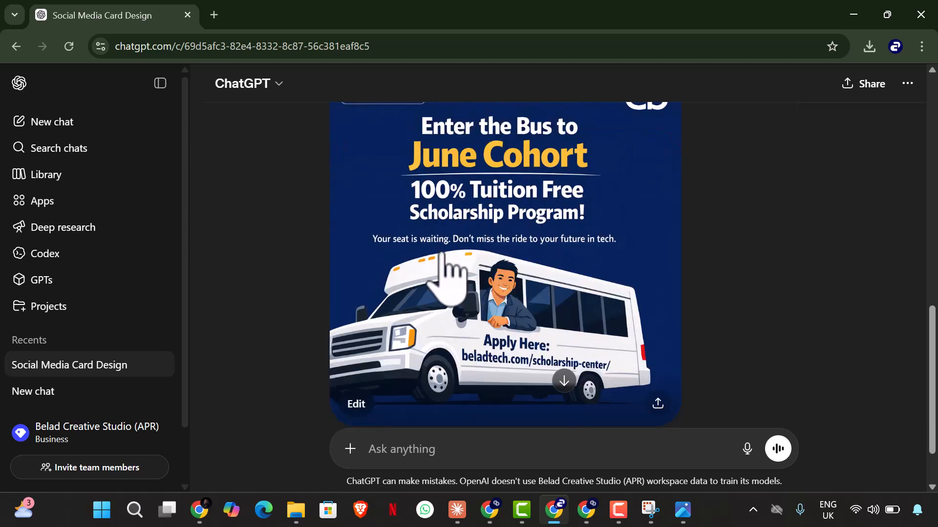
scroll(606, 303, "down", 2)
scroll(600, 285, "up", 3)
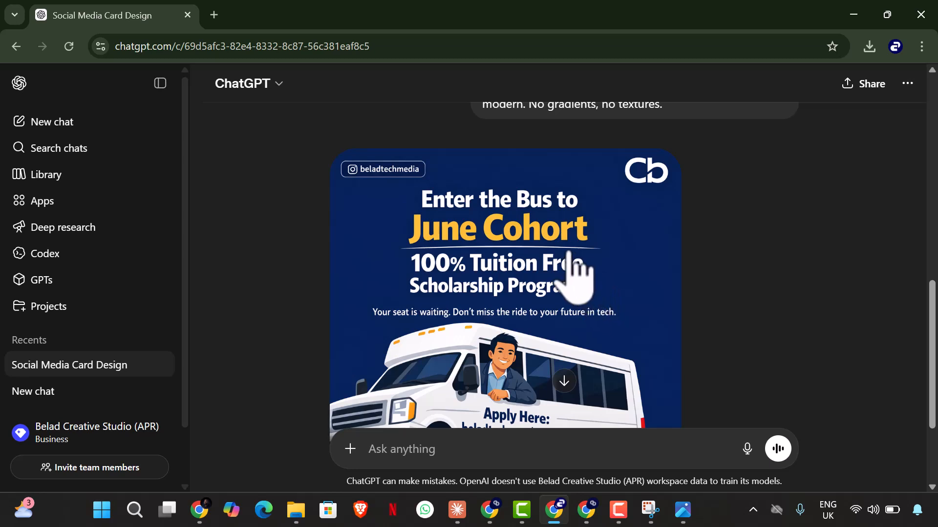
scroll(566, 266, "down", 2)
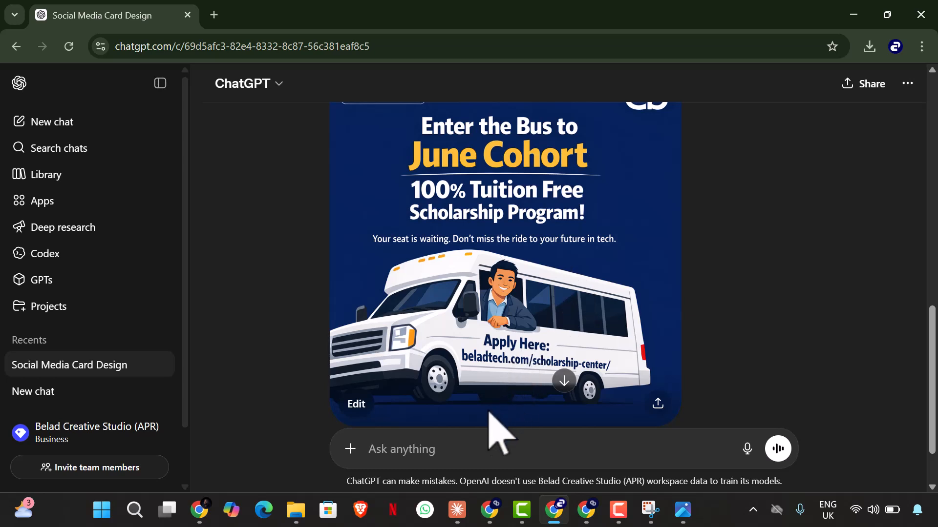
scroll(490, 412, "up", 3)
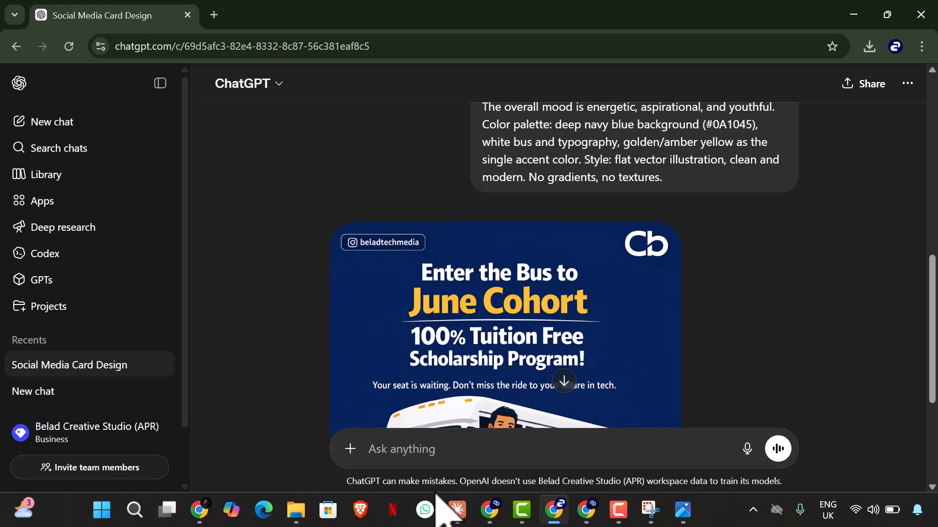
Step: Switch to Claude and send "the tertiary colour is orange not amber yellow, correct the prompt for me."
left_click(449, 513)
scroll(427, 325, "up", 3)
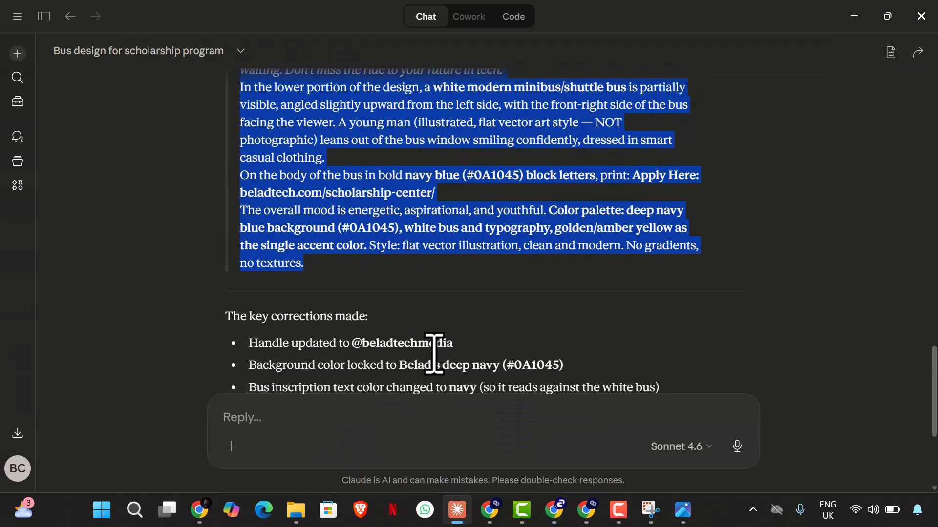
left_click(425, 404)
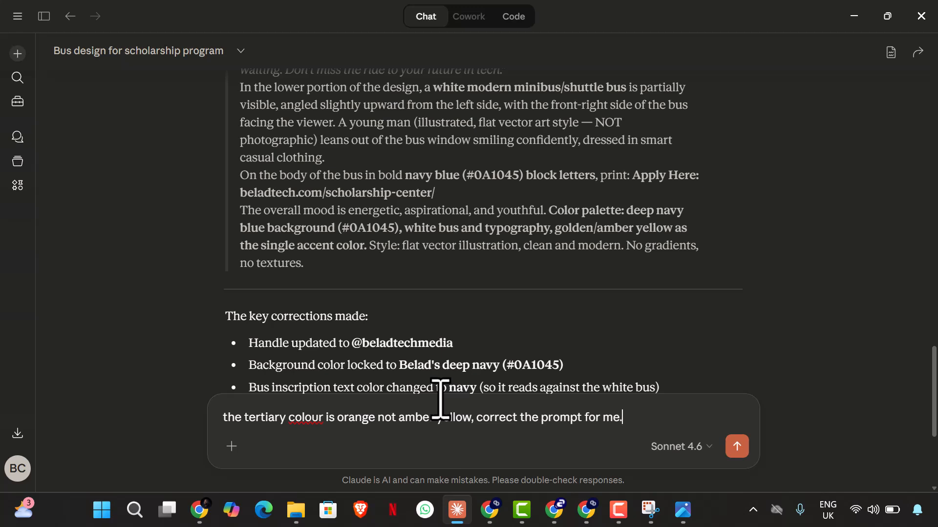
scroll(513, 415, "up", 1)
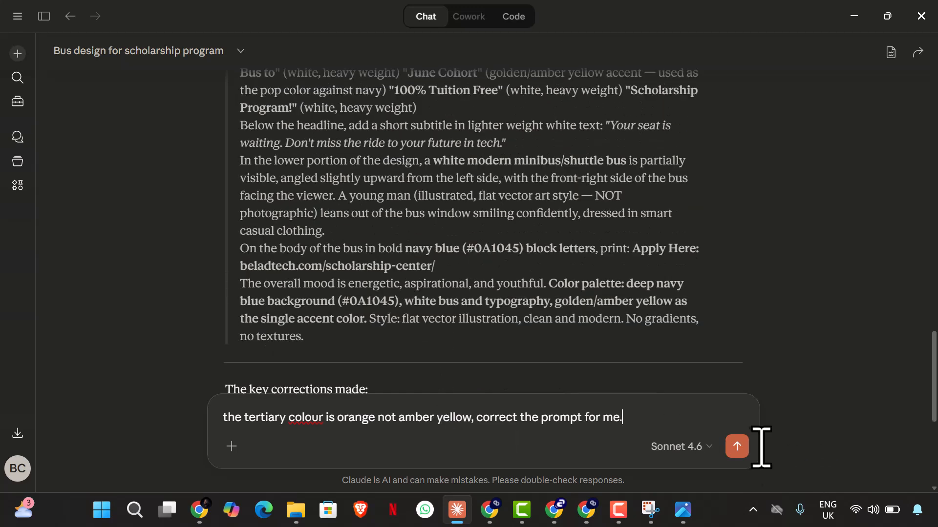
left_click(734, 446)
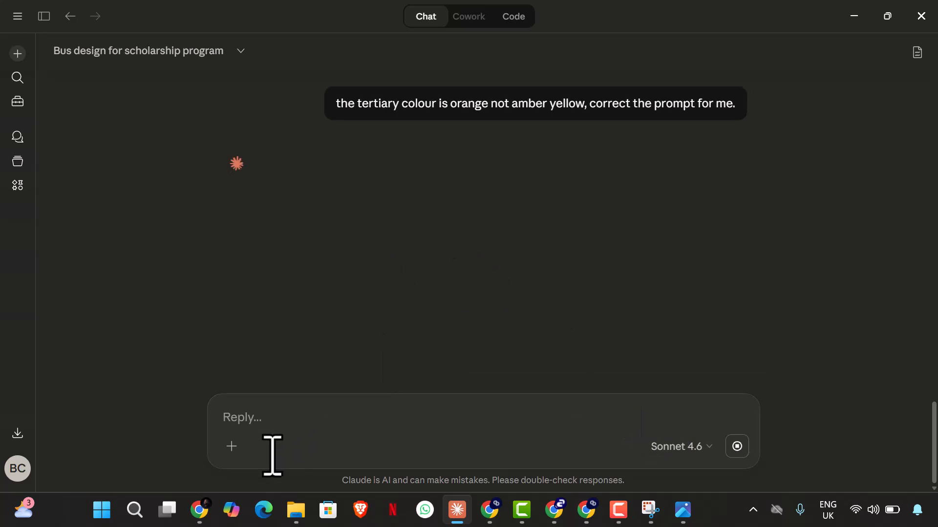
Step: Switch to Flow, view the first two generated bus flyers at full size, and return to the project overview
left_click(209, 509)
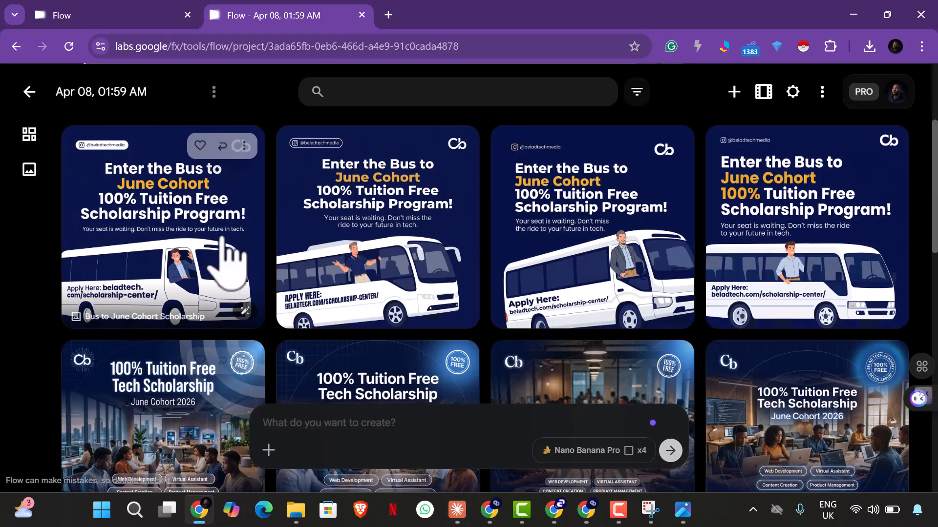
left_click(225, 229)
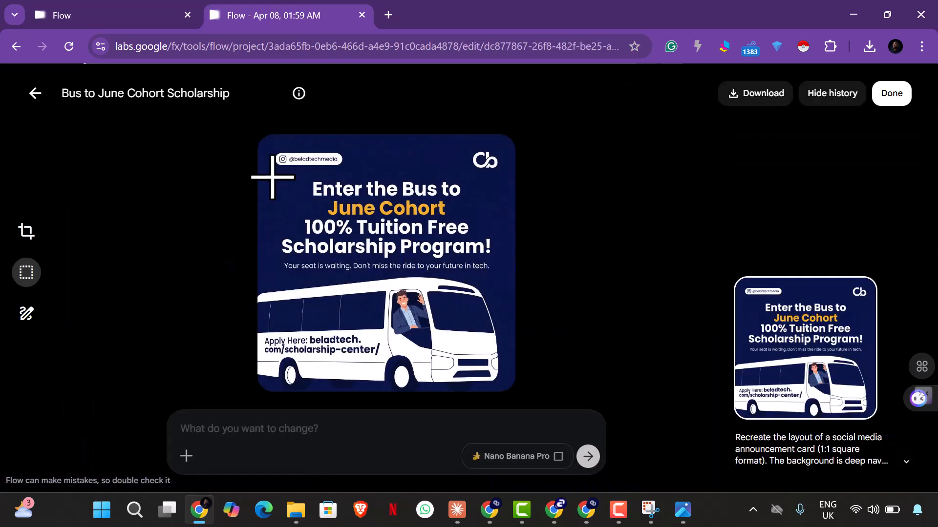
left_click(34, 92)
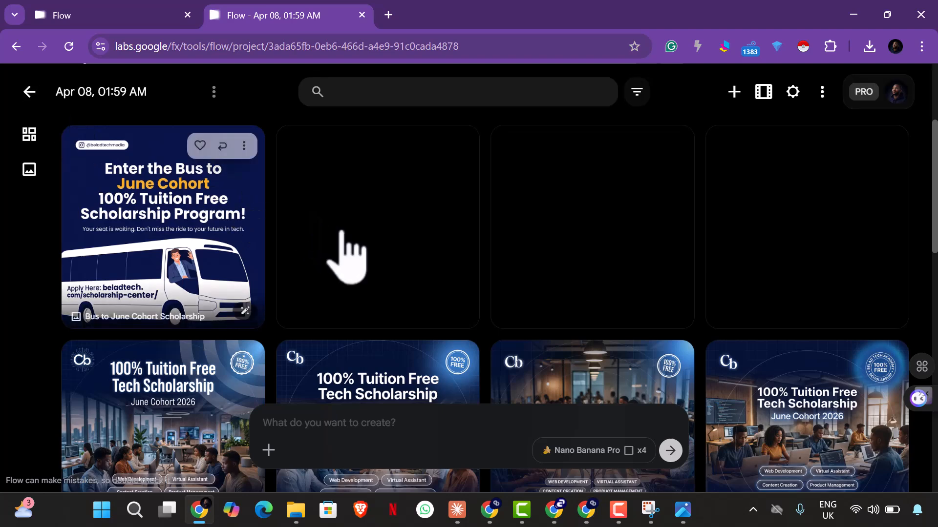
left_click(341, 235)
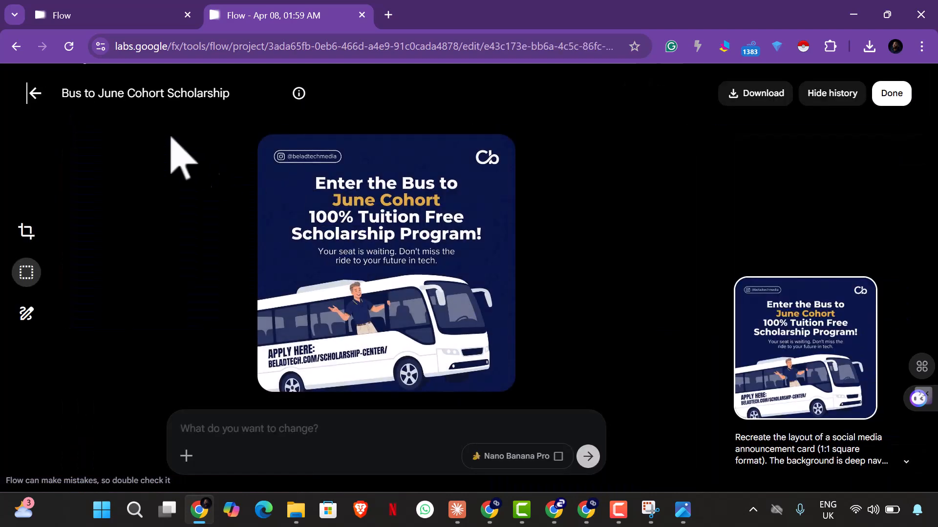
left_click(42, 94)
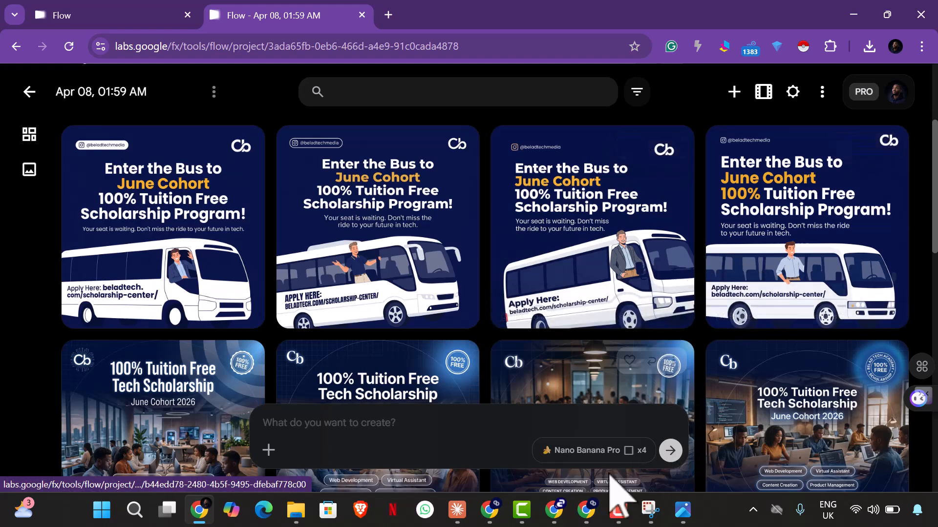
Step: Return to Claude, review the revised prompt, and draft "the text looks crumpy and clumsy, the bus can be better, let it depict real imagery"
left_click(457, 510)
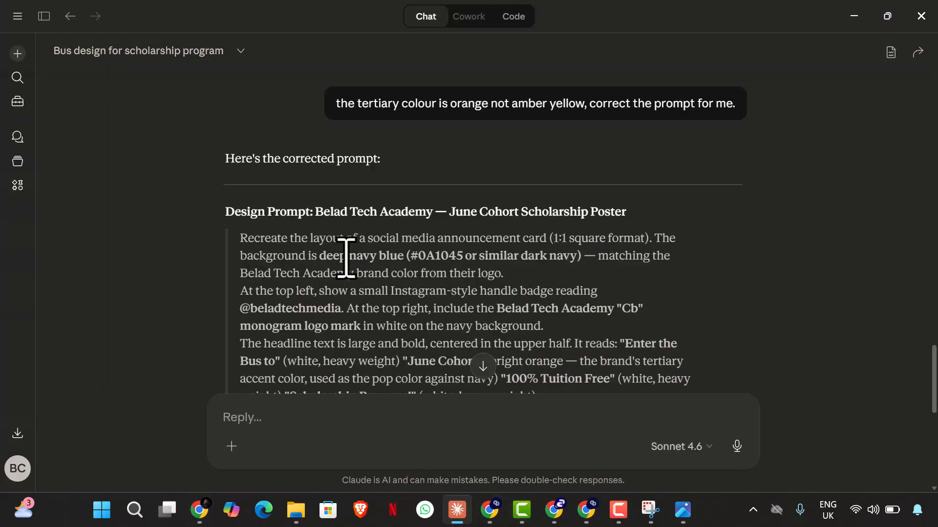
scroll(345, 251, "down", 10)
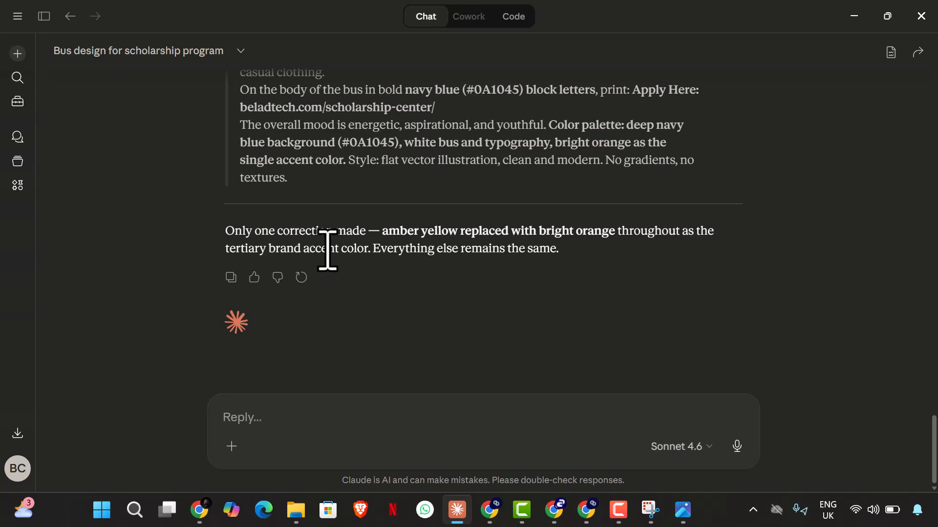
scroll(318, 251, "up", 7)
scroll(330, 318, "down", 7)
left_click(327, 405)
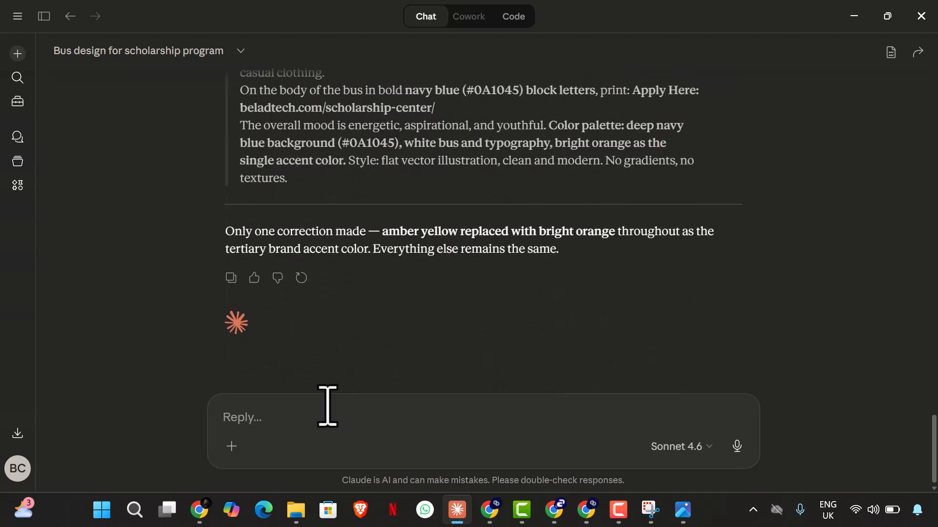
type("th")
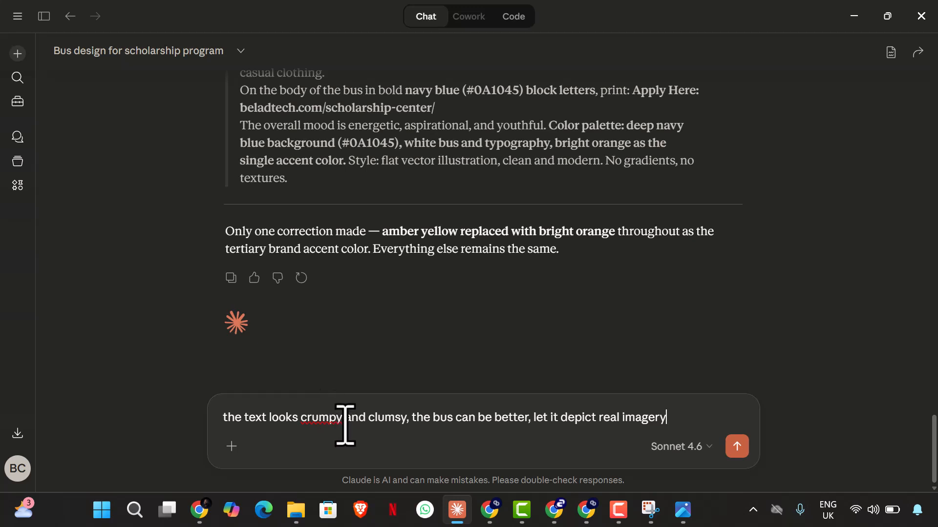
Step: Correct "crumpy" to "crampy" in the drafted feedback and send it to Claude
left_click(344, 419)
key("BackSpace")
key("BackSpace")
key("BackSpace")
key("BackSpace")
type("ampy")
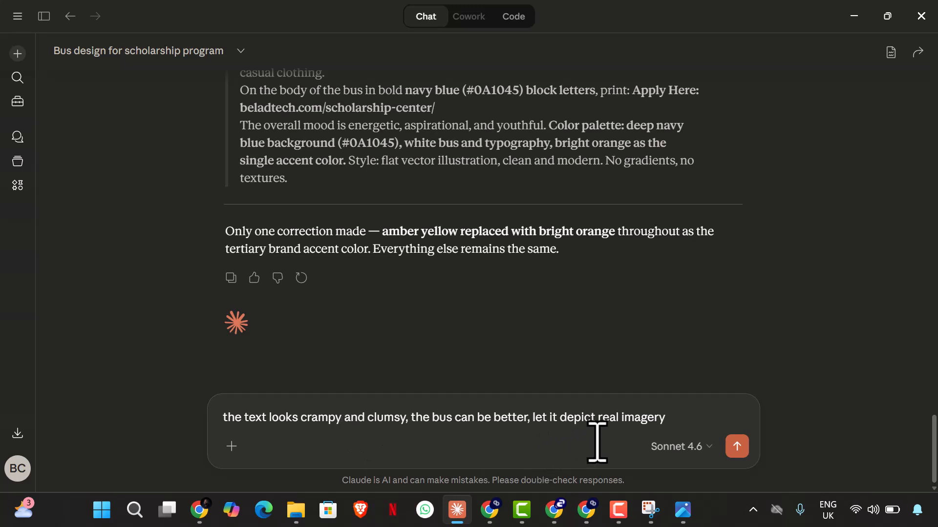
left_click(737, 446)
Step: Check the reference image again, then copy Claude's whole refined prompt, from "Create a bold, cinematic" through "no gradients.", without the key improvements
left_click(683, 509)
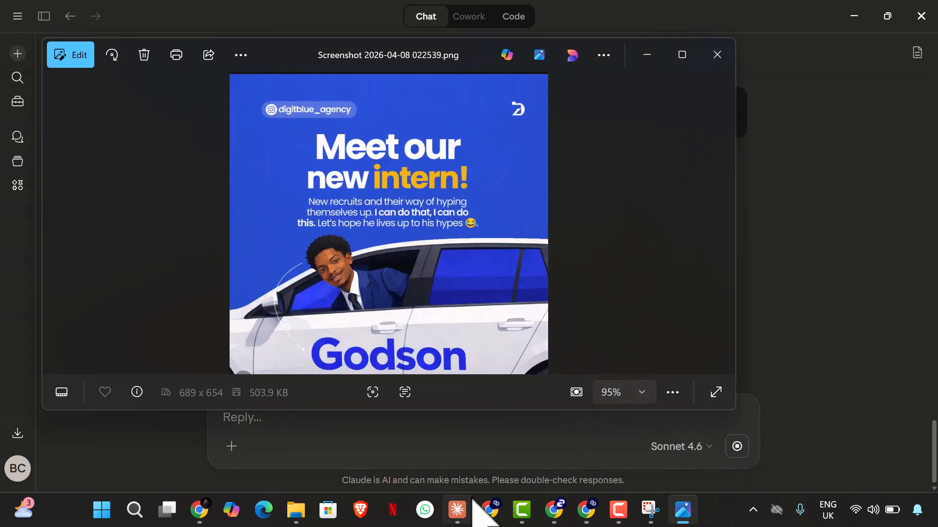
left_click(457, 510)
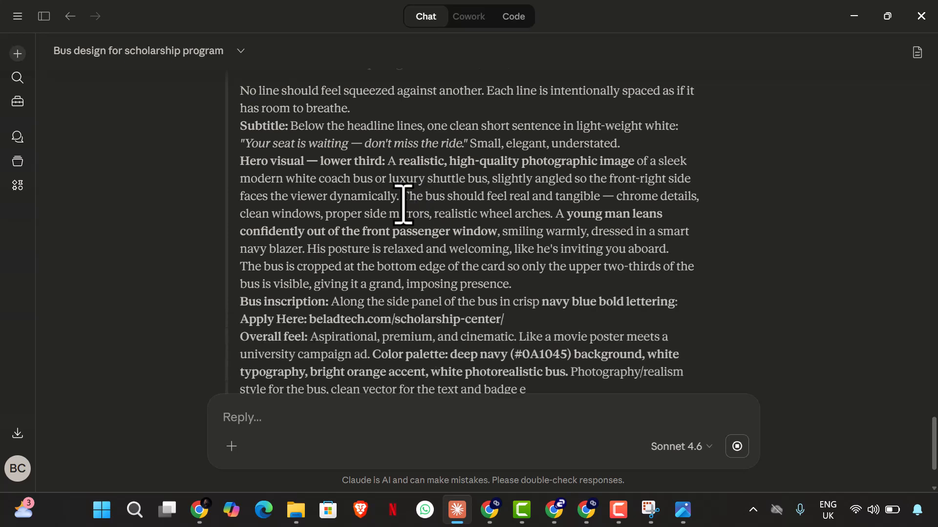
scroll(299, 178, "up", 10)
scroll(277, 161, "up", 1)
scroll(268, 226, "down", 3)
scroll(253, 157, "up", 2)
left_click_drag(248, 199, 373, 296)
left_click(373, 296)
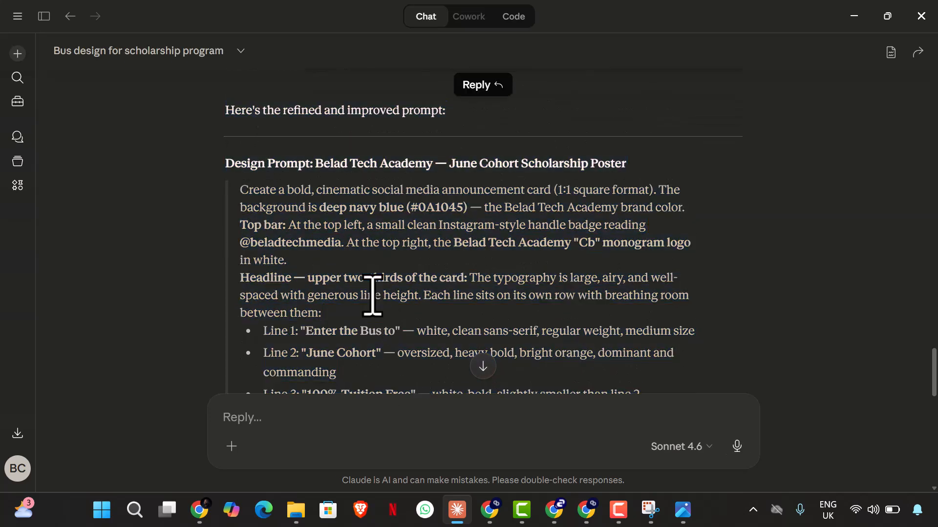
left_click_drag(244, 191, 308, 187)
scroll(262, 256, "down", 2)
scroll(293, 255, "down", 8)
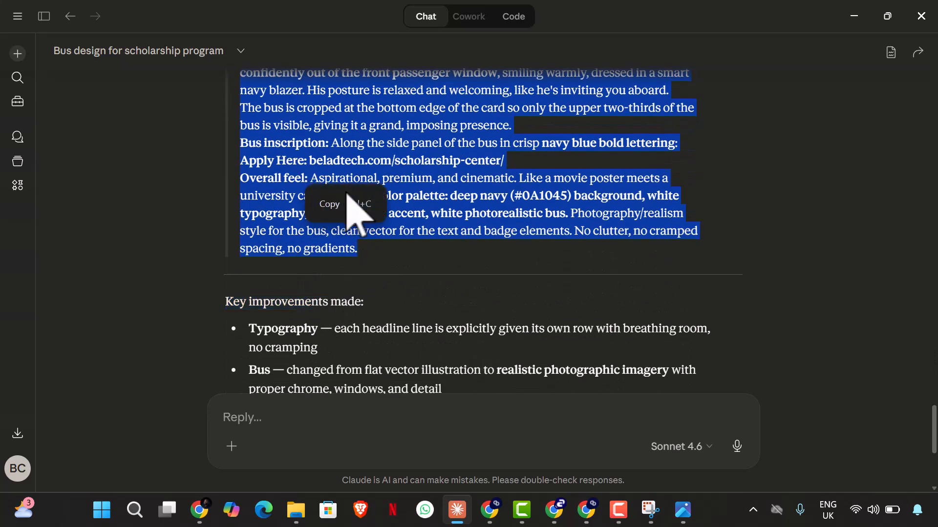
Step: Switch to ChatGPT, paste the refined cinematic design prompt into the same chat and send it
left_click(557, 511)
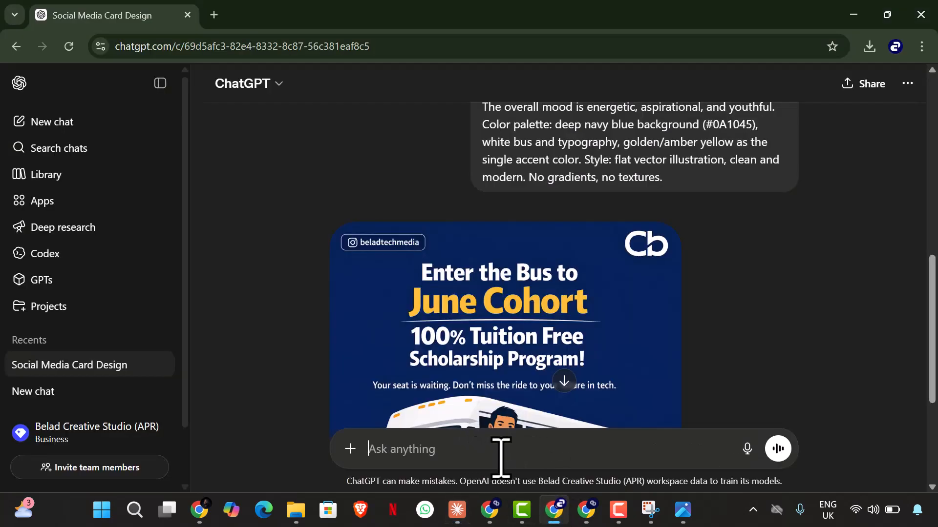
key("ctrl+v")
left_click(777, 449)
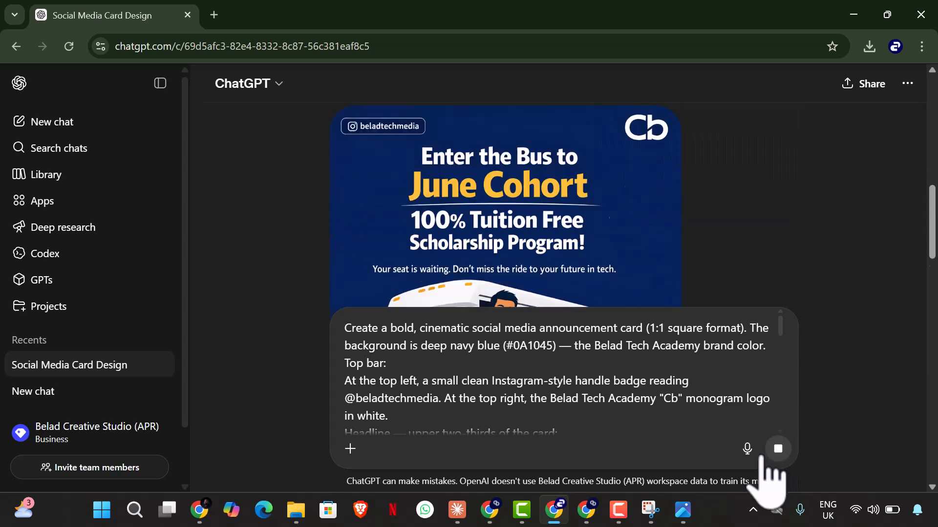
Step: Switch to Flow, paste the refined cinematic design prompt, and generate four images with Nano Banana Pro
left_click(208, 514)
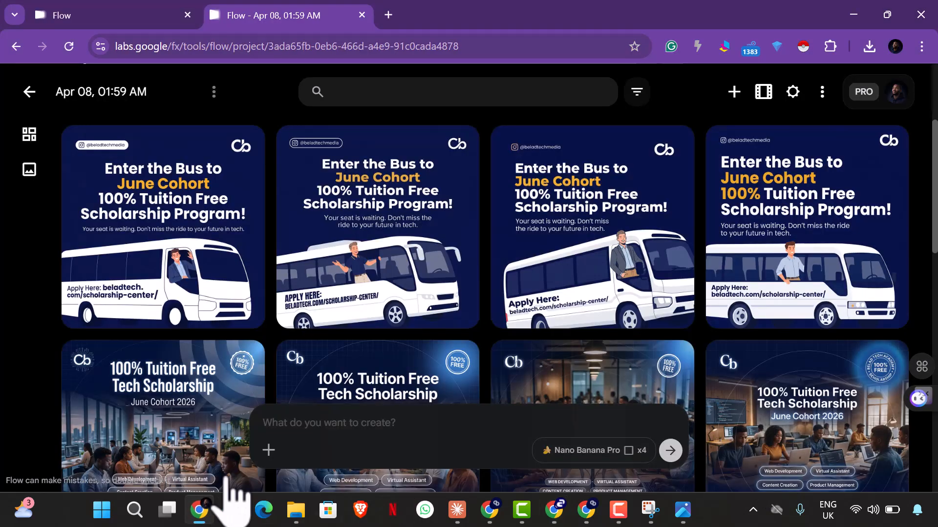
left_click(291, 425)
key("ctrl+v")
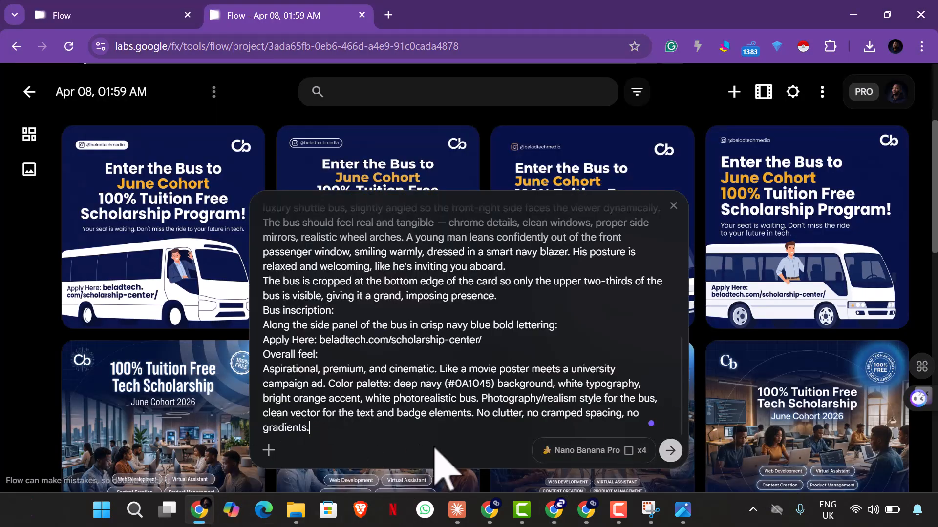
left_click(670, 451)
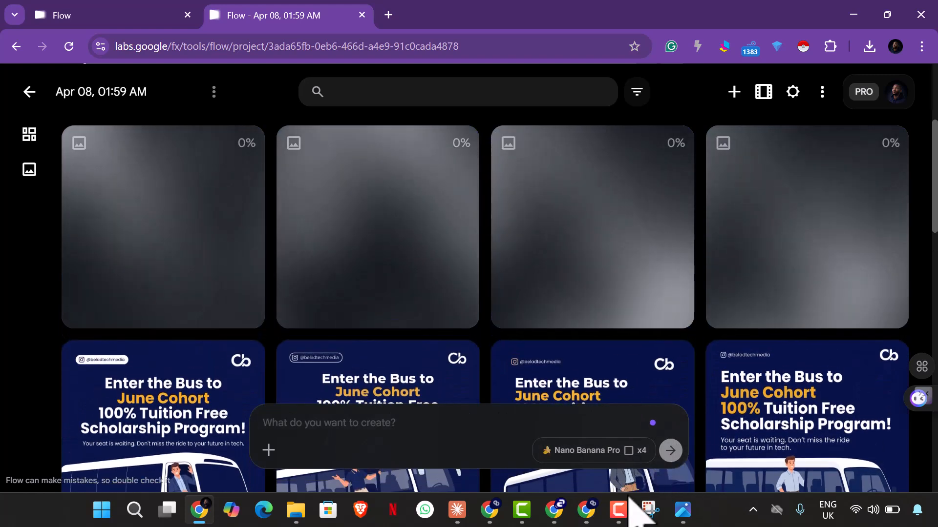
Step: Check the image rendering in ChatGPT and review the enlarged reference image and Claude's prompt while waiting
left_click(616, 508)
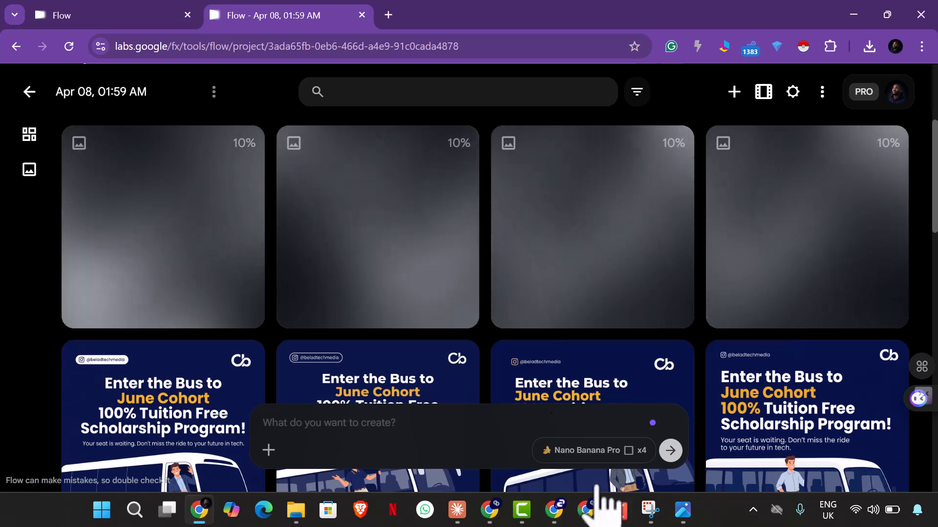
left_click(555, 509)
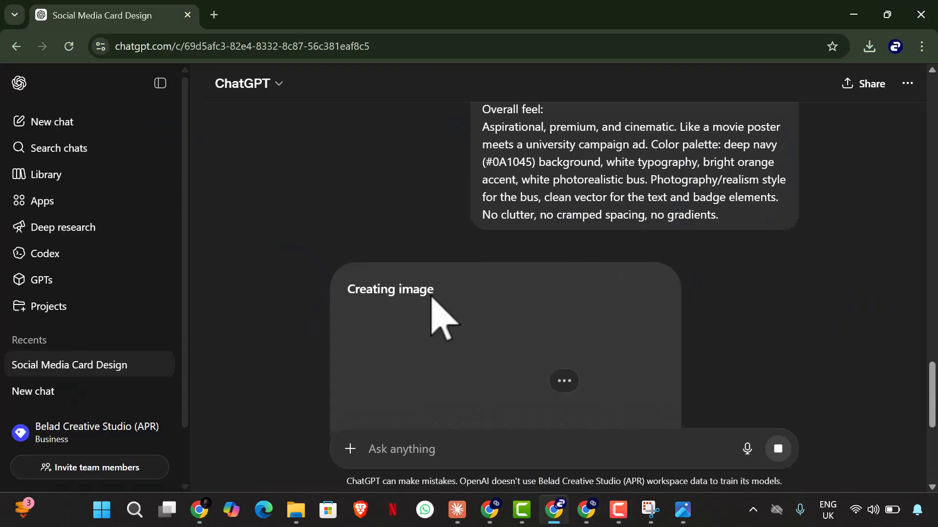
scroll(464, 332, "down", 3)
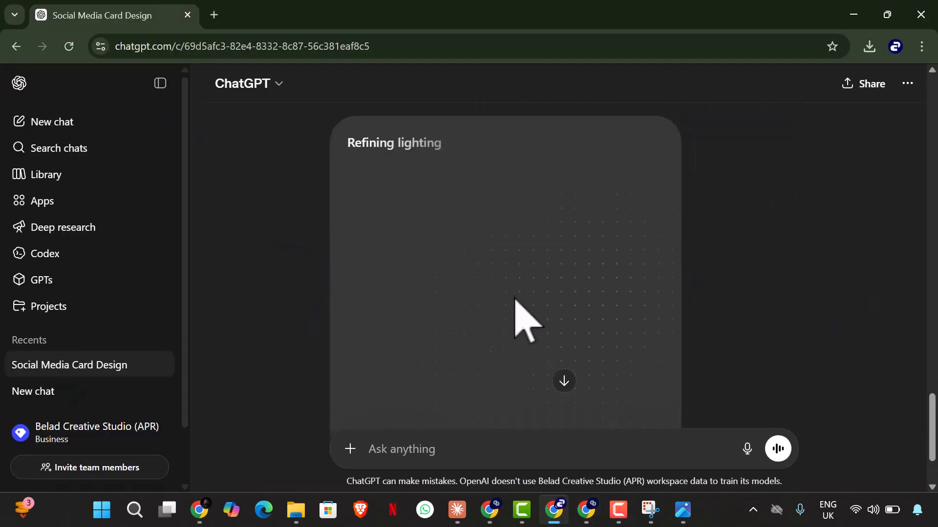
left_click(690, 518)
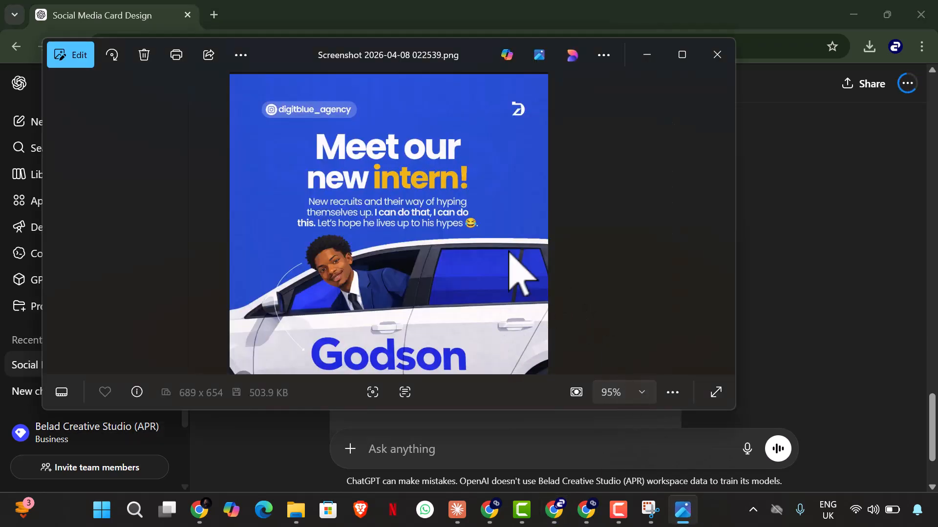
left_click(680, 54)
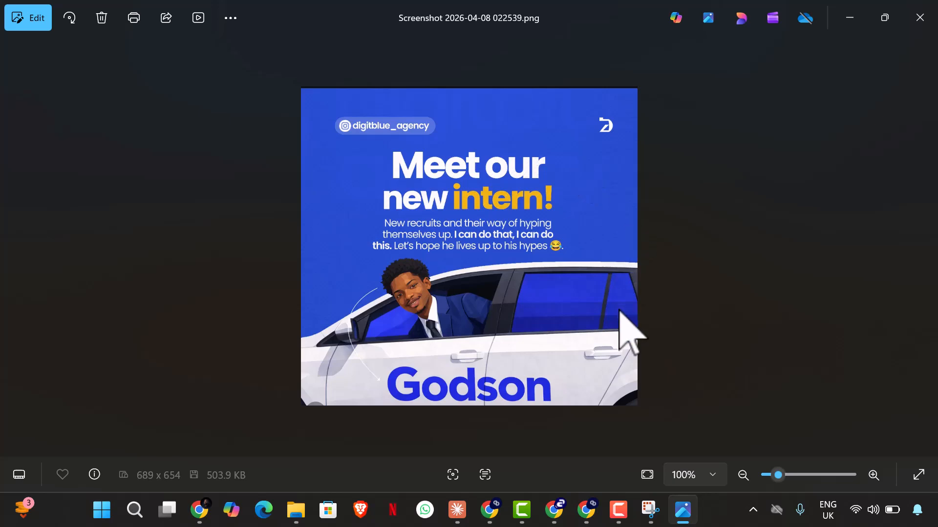
left_click(450, 513)
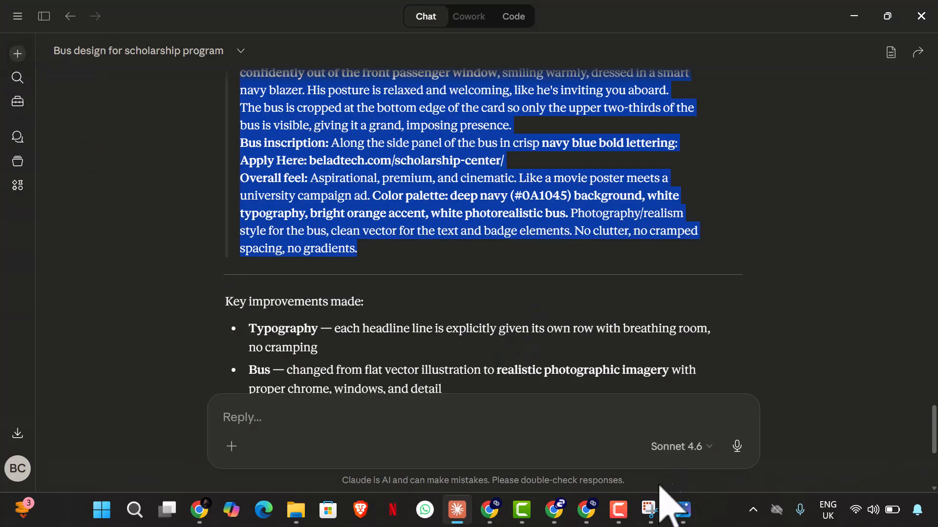
left_click(557, 512)
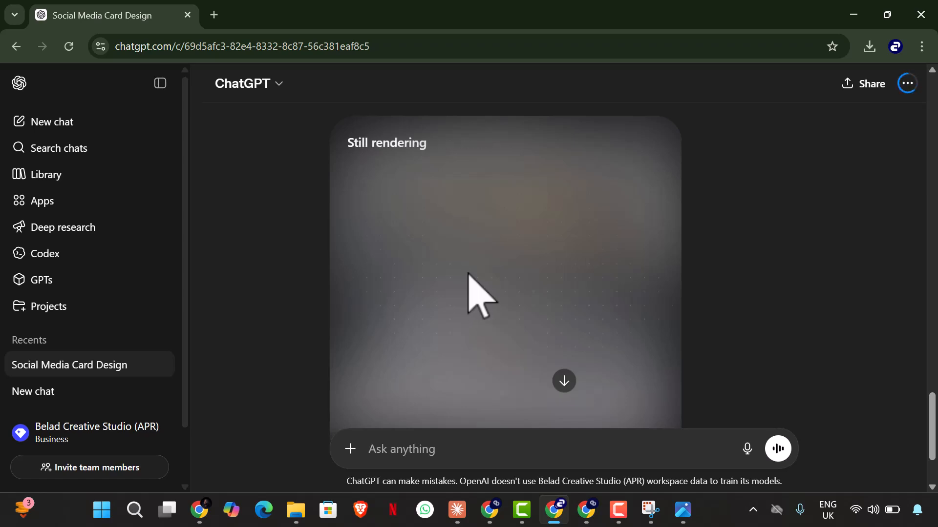
Step: Review the new Flow flyers, inspecting the one with the red-orange "June Cohort" up close, and check ChatGPT's rendering again
left_click(198, 509)
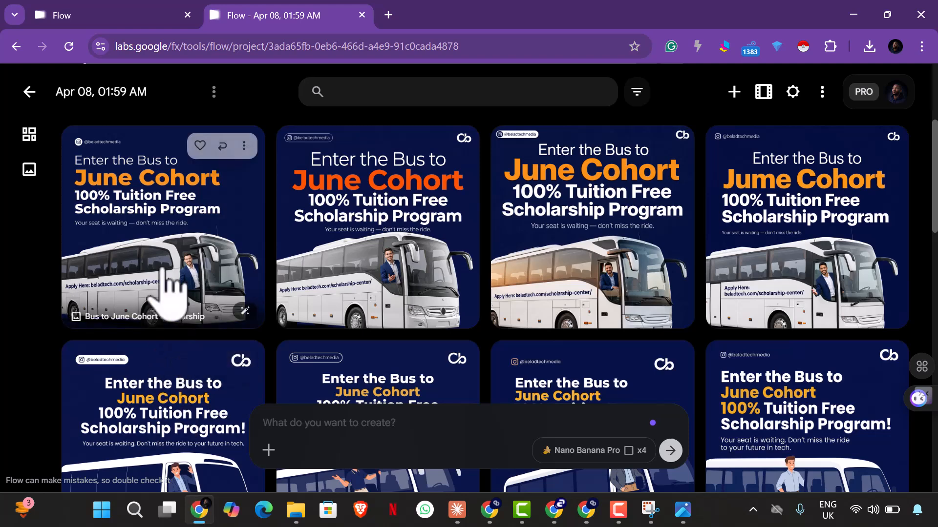
left_click(349, 256)
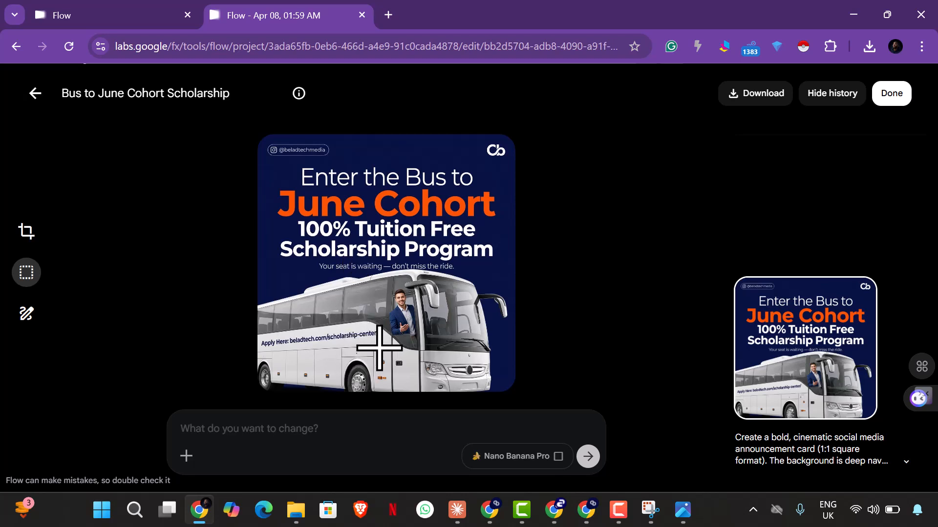
left_click(31, 93)
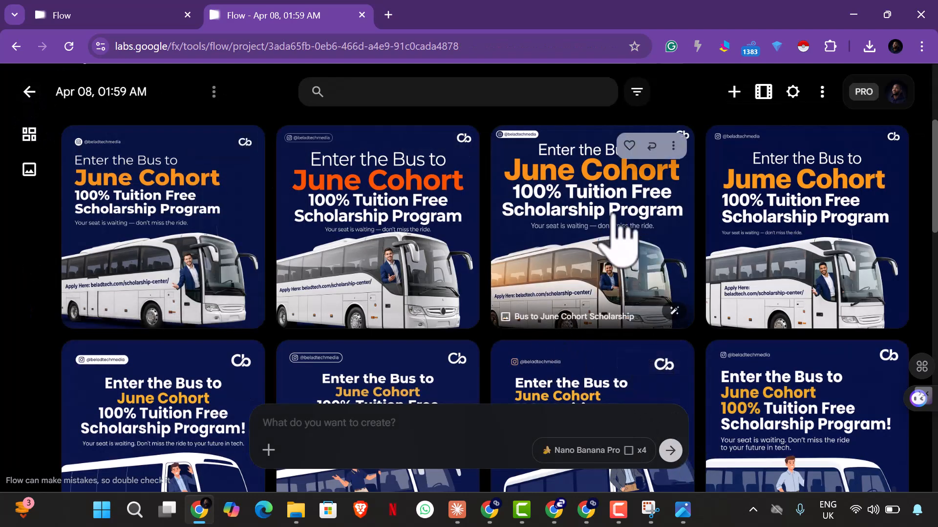
left_click(556, 510)
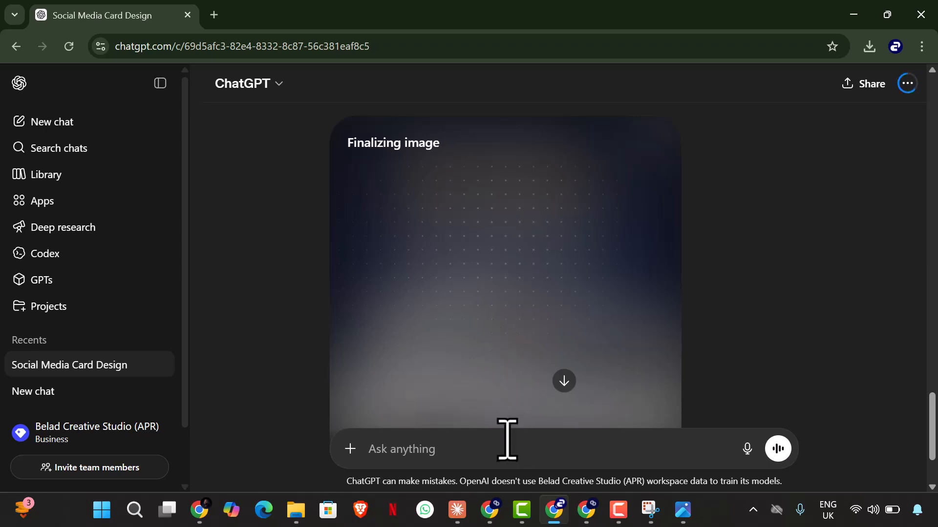
Step: Switch to Claude and send feedback that the design still looks bad, requesting a sentence-like prompt for Nano Banana Pro and an African setting
left_click(459, 512)
left_click(430, 433)
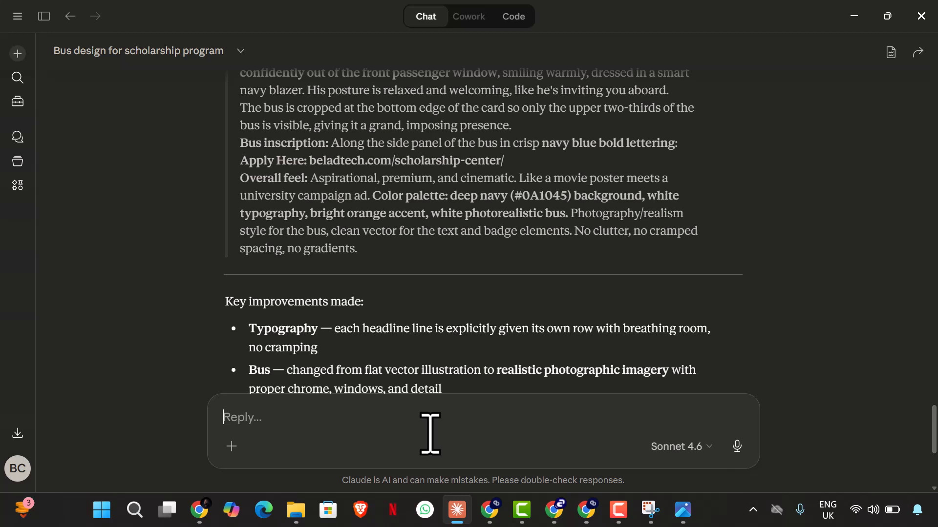
type("The")
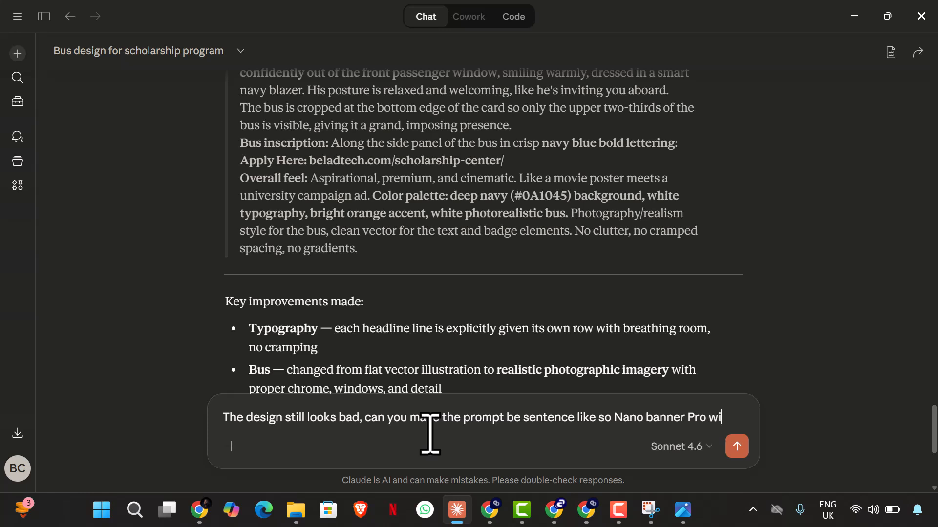
type("der")
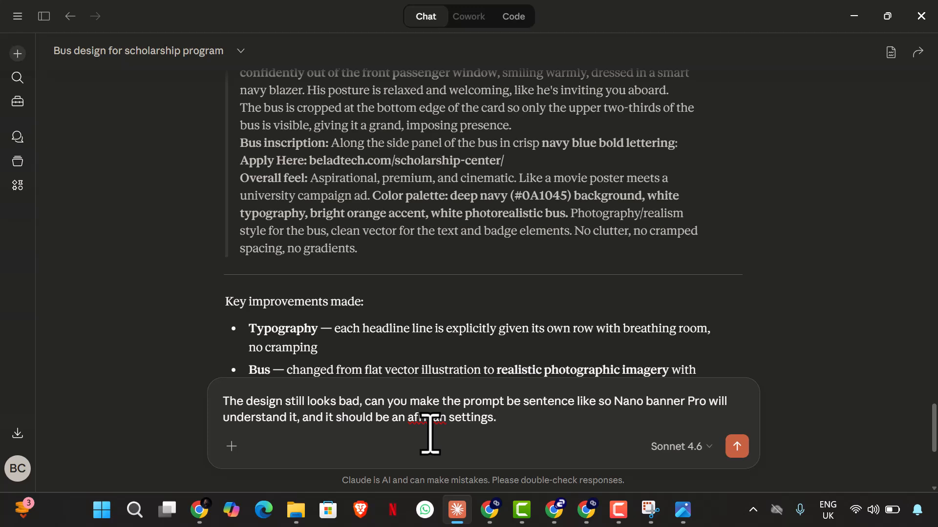
key("Return")
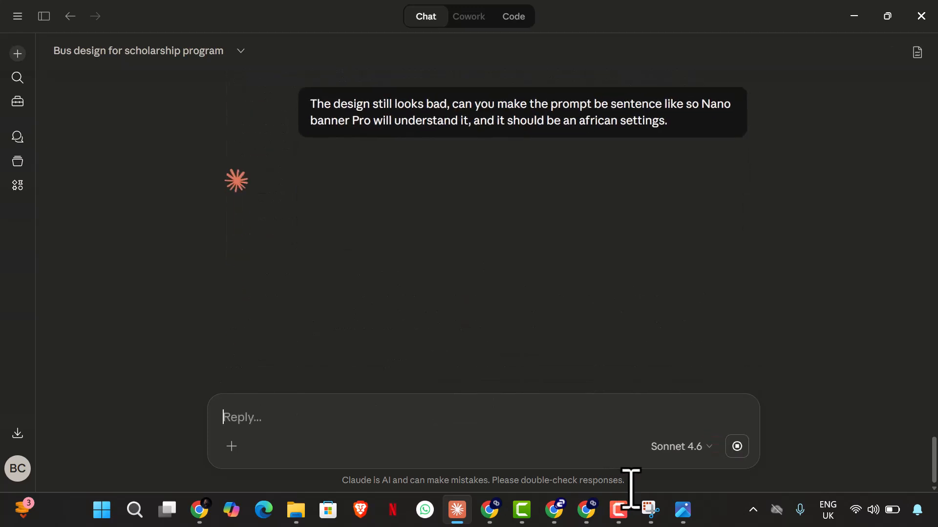
Step: Switch to ChatGPT and examine the new flyer's logo, headline text, bus and application link
left_click(557, 515)
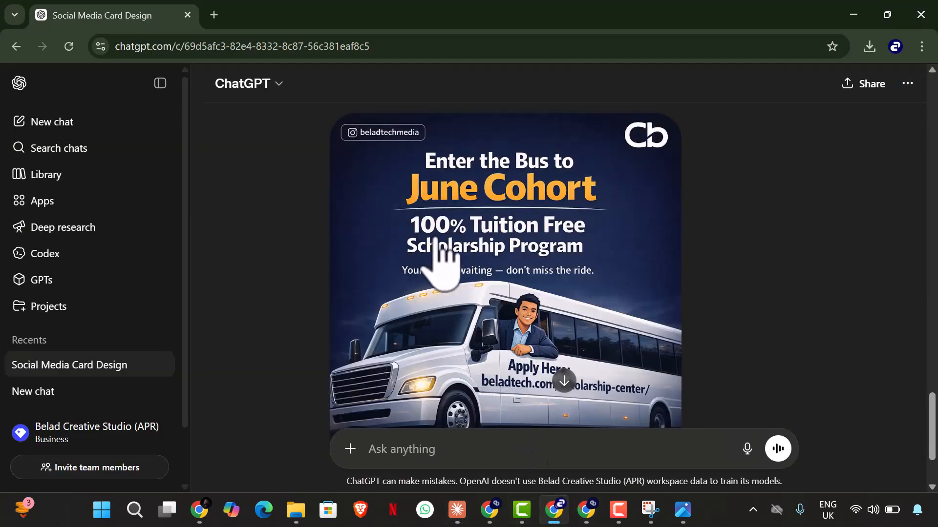
scroll(440, 230, "down", 3)
scroll(445, 212, "up", 3)
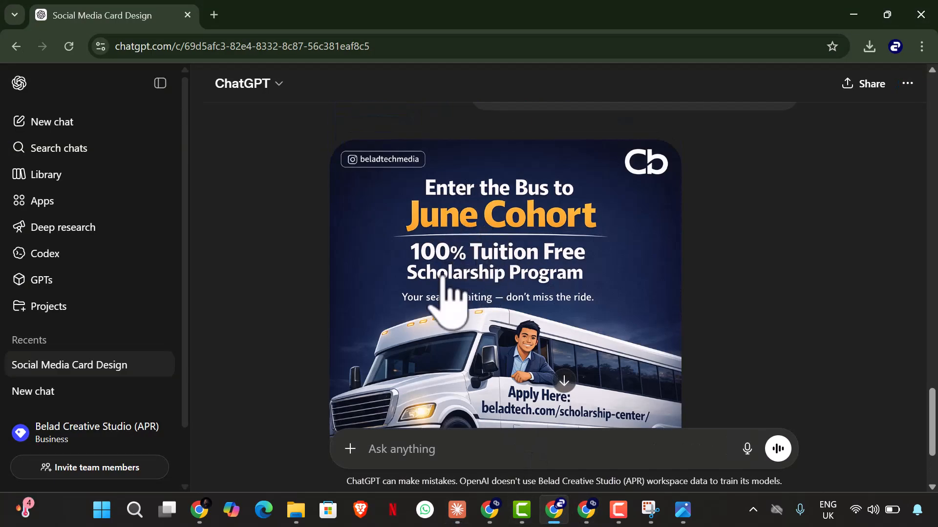
scroll(527, 314, "down", 3)
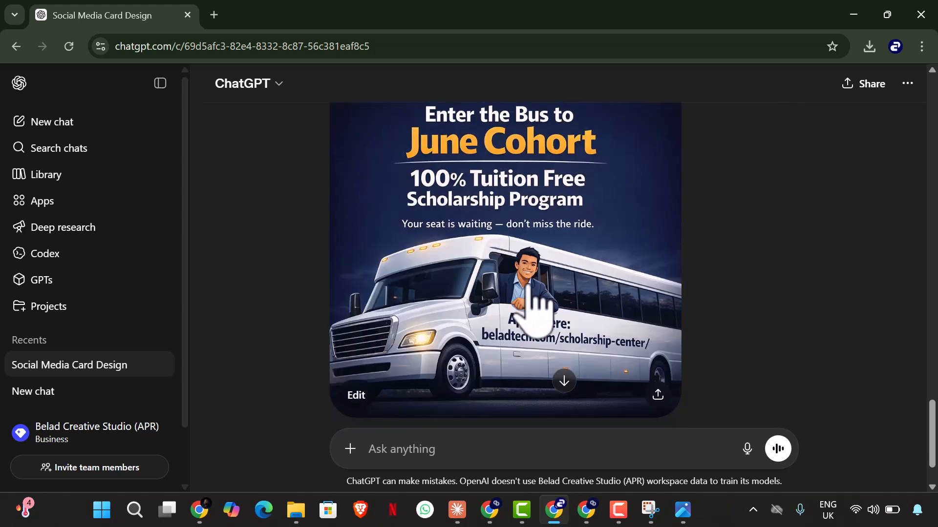
scroll(430, 284, "up", 4)
scroll(447, 283, "down", 4)
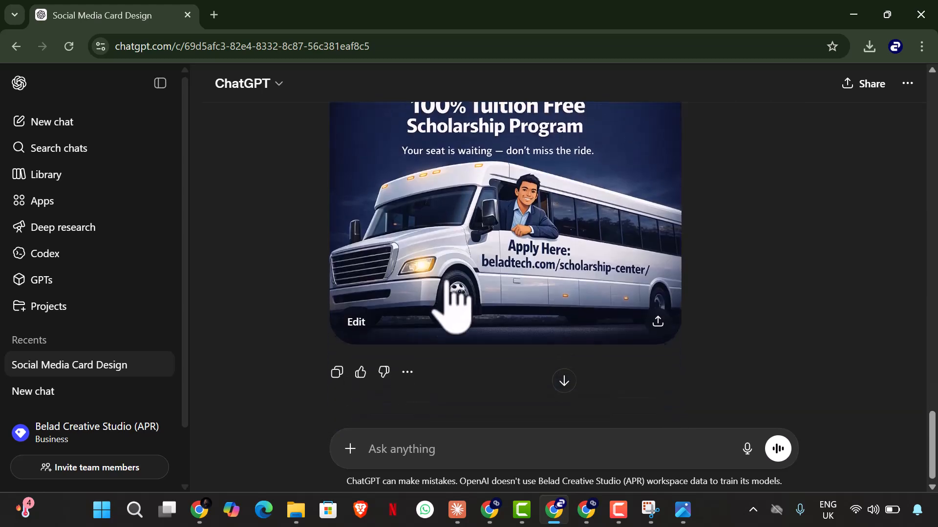
scroll(433, 285, "up", 3)
scroll(439, 300, "down", 2)
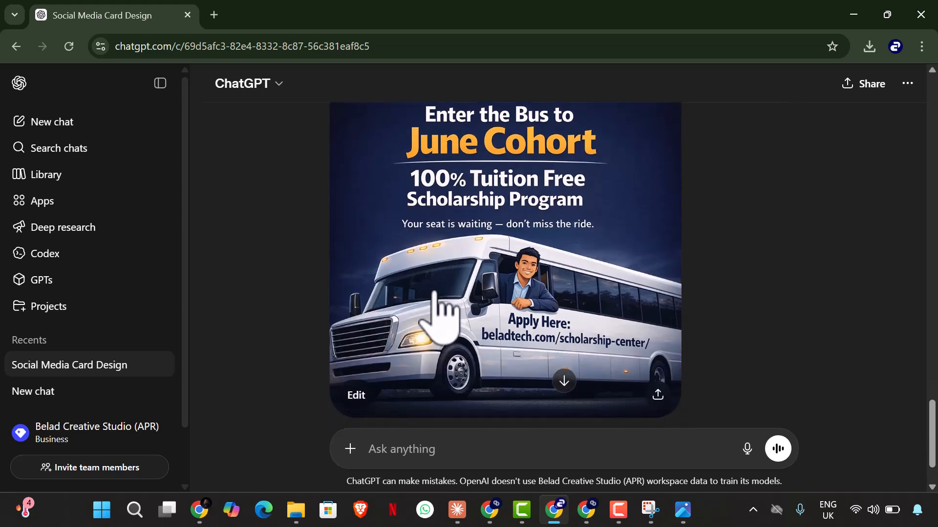
Step: Edit the ChatGPT flyer by selecting the Cb logo area and requesting that it be cut and the "June Cohort" highlight changed to orange
left_click(363, 395)
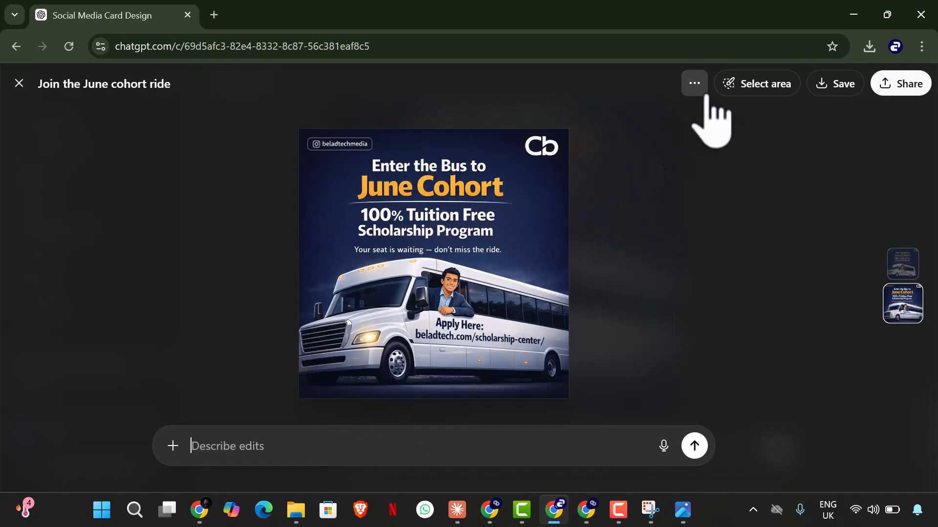
left_click(748, 92)
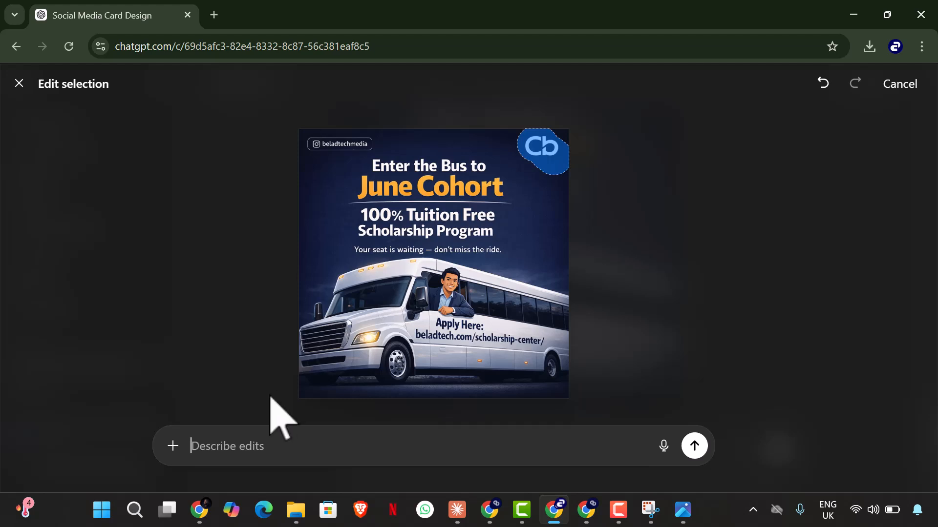
type("Cu")
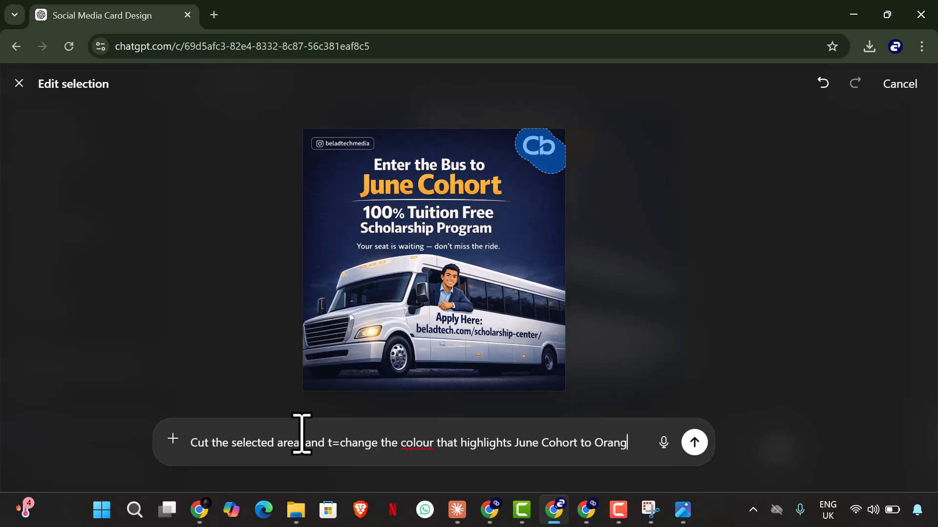
left_click(694, 442)
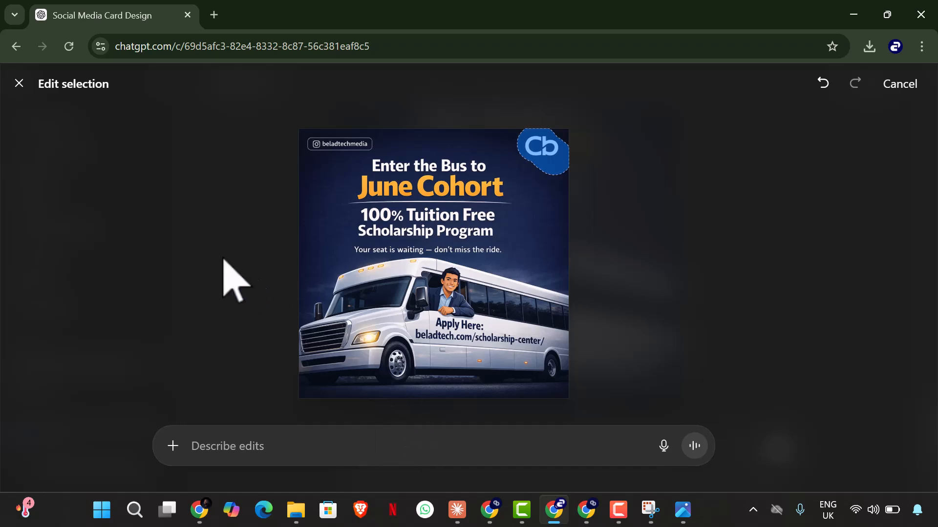
Step: Return to Claude and copy the whole sentence-style prompt, from "Create a square social media poster" through "clean and bold."
left_click(199, 510)
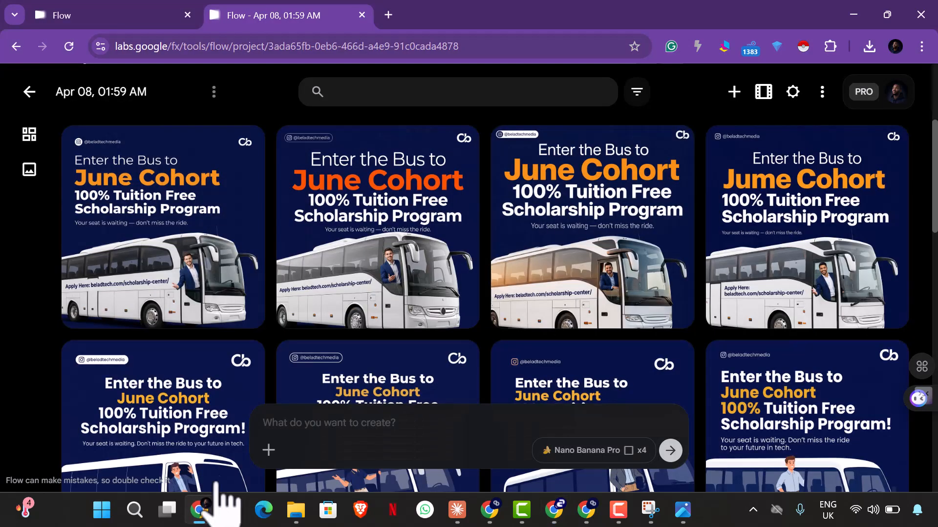
left_click(463, 506)
scroll(318, 275, "down", 3)
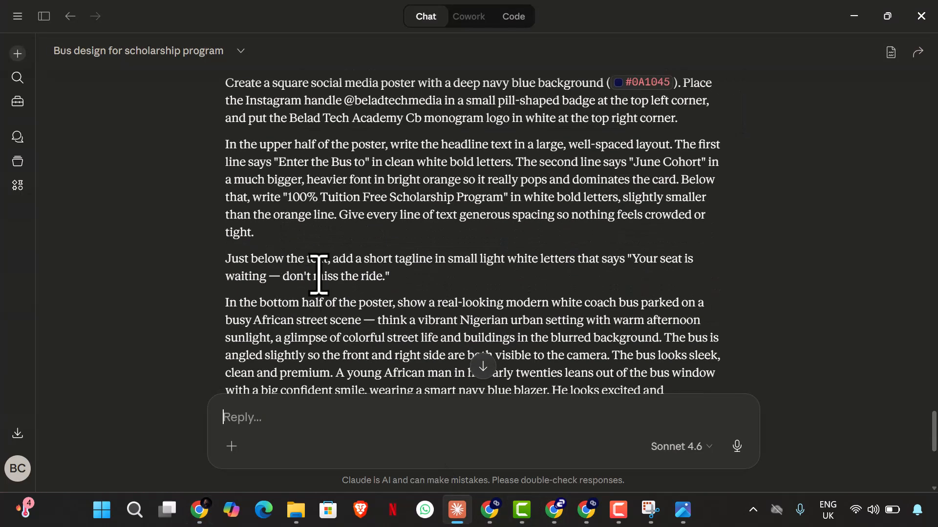
scroll(318, 274, "up", 2)
left_click_drag(224, 156, 522, 182)
scroll(325, 315, "down", 2)
scroll(329, 323, "down", 3)
scroll(397, 287, "down", 4)
right_click(428, 159)
left_click(437, 171)
Step: Switch to Flow, paste the African-setting poster prompt, and generate four new images
left_click(199, 509)
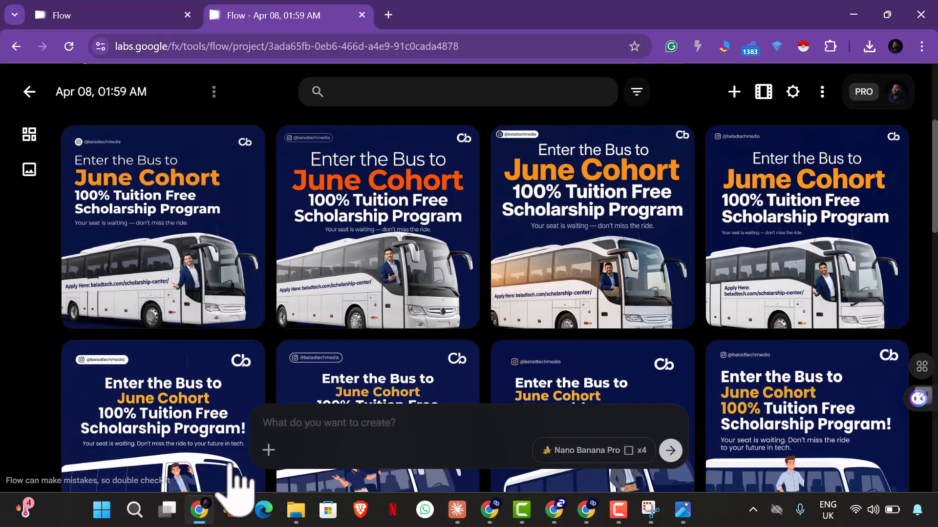
left_click(312, 430)
key("ctrl+v")
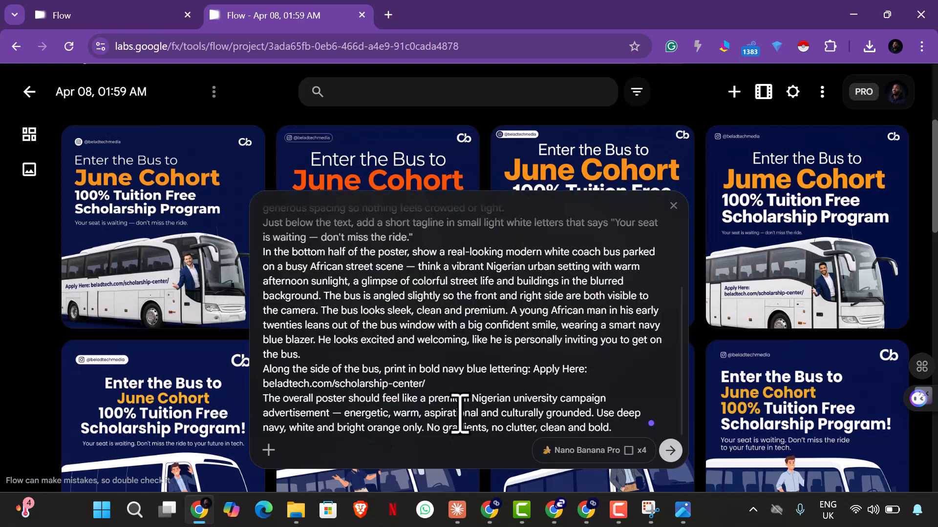
left_click(670, 450)
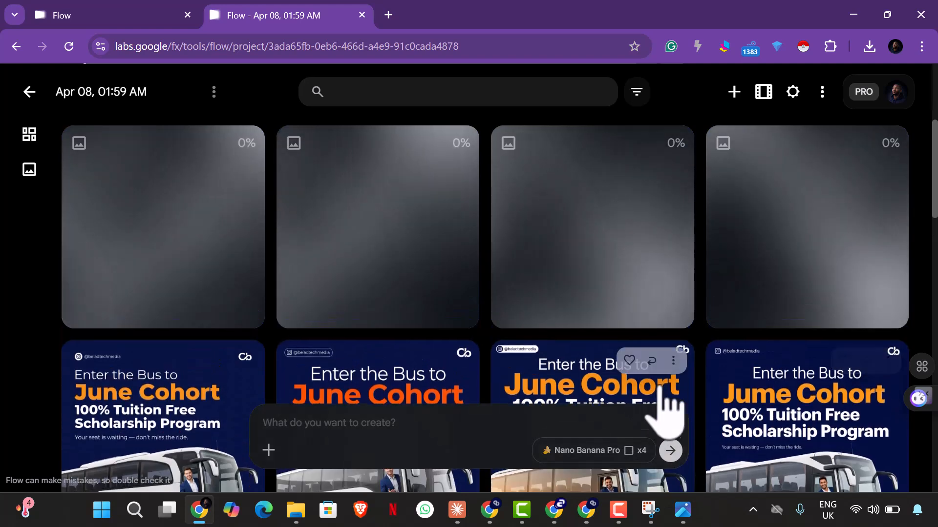
Step: Switch to ChatGPT, paste the African-setting poster prompt into the Social Media Card Design chat, and submit it
left_click(554, 509)
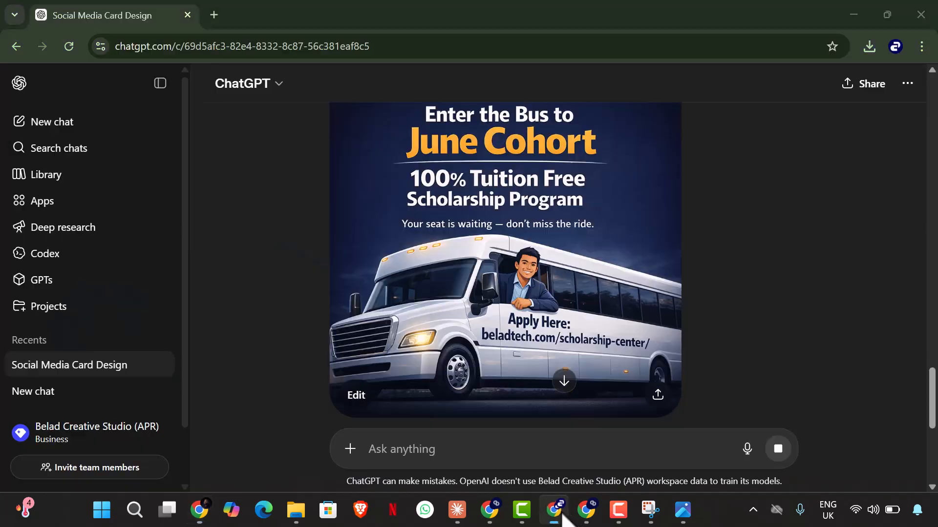
scroll(542, 317, "down", 5)
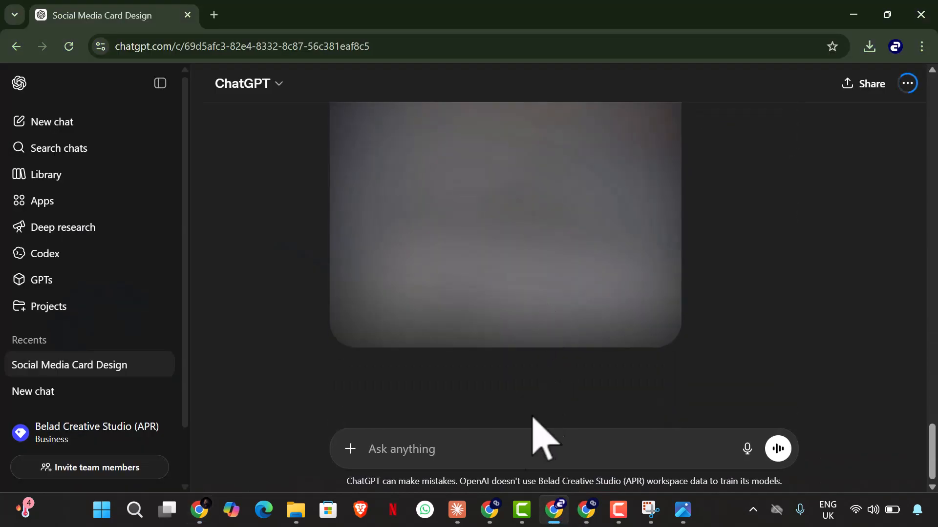
key("ctrl+v")
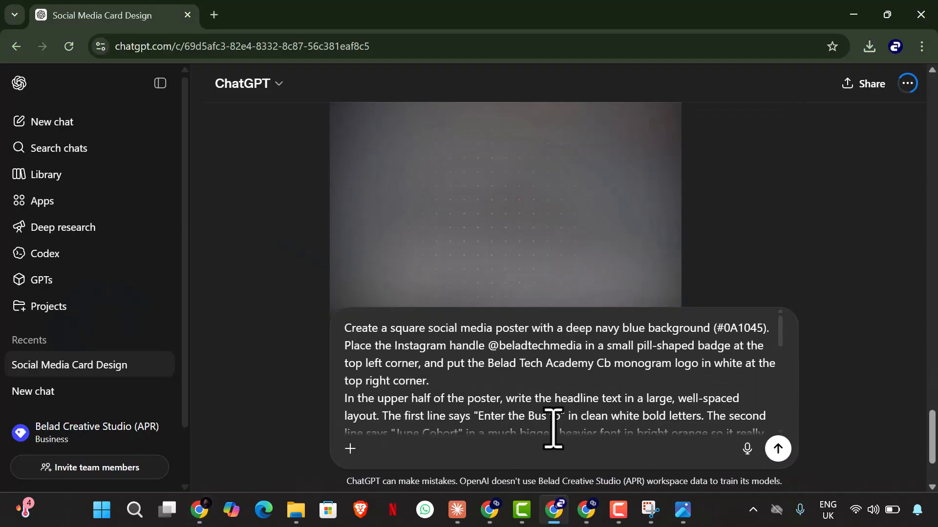
scroll(517, 247, "up", 5)
scroll(503, 247, "down", 5)
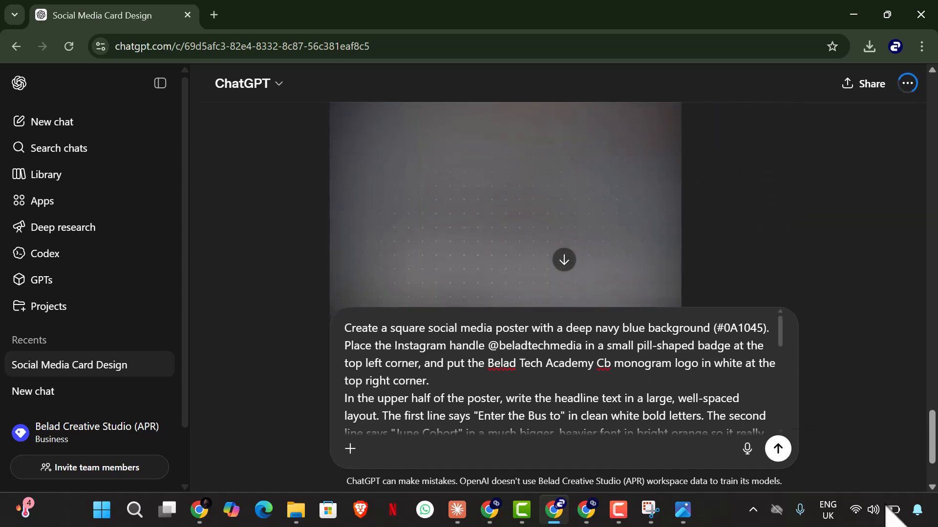
left_click(778, 448)
scroll(586, 238, "up", 5)
scroll(630, 253, "up", 4)
scroll(537, 337, "down", 2)
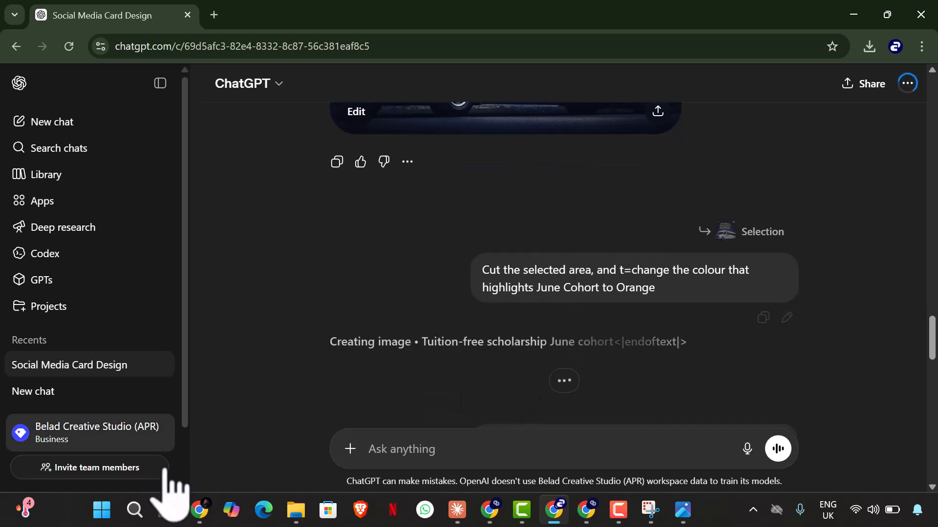
Step: Return to Flow, open the first poster of the new African-setting batch, and download it as the 2K upscaled version
left_click(204, 508)
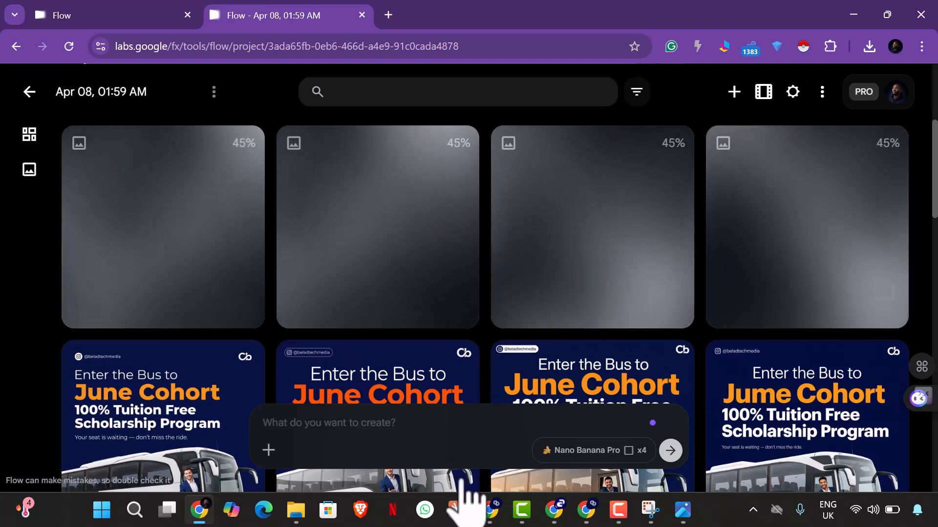
left_click(458, 510)
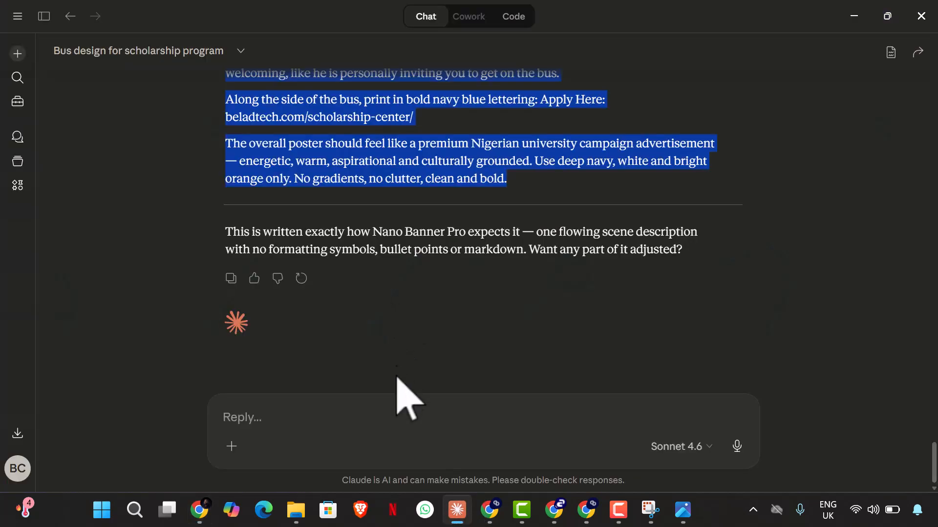
left_click(200, 508)
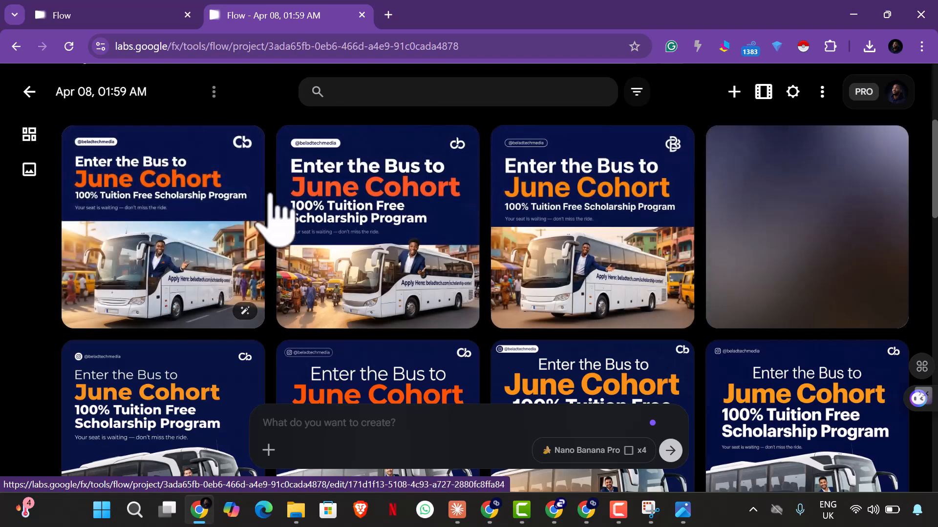
left_click(188, 254)
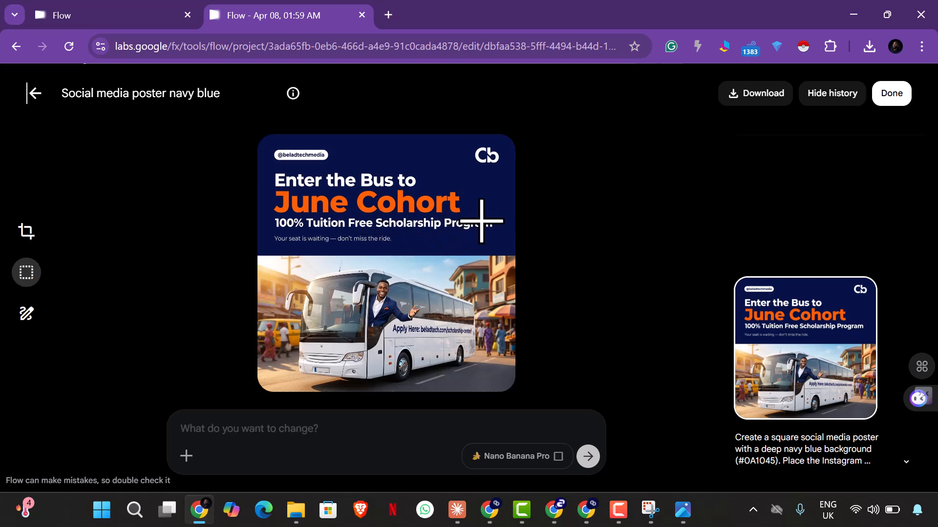
left_click(759, 94)
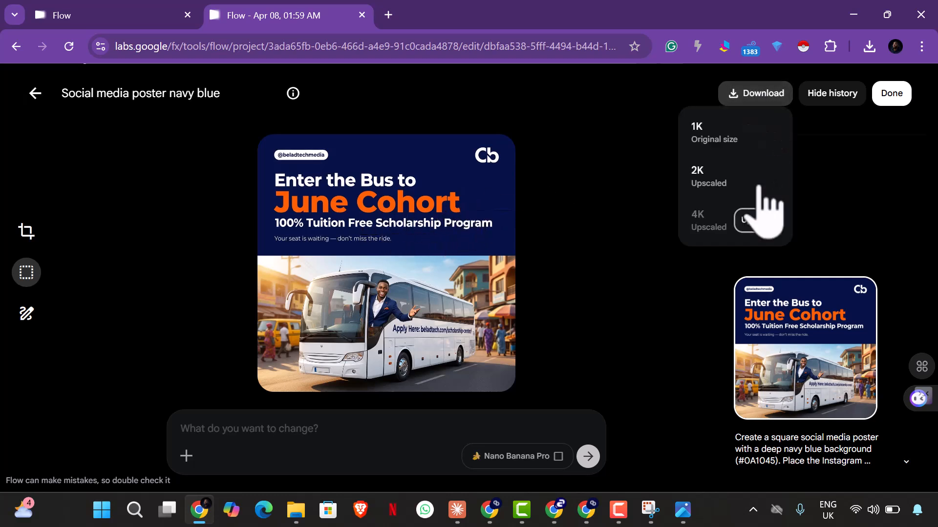
left_click(731, 180)
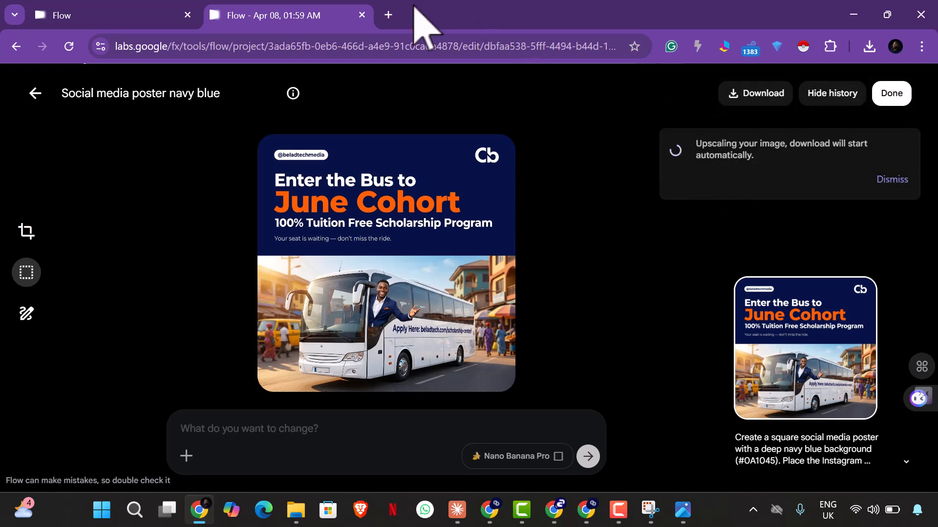
Step: Open canva.com in a new browser tab
left_click(388, 14)
type("canva.com")
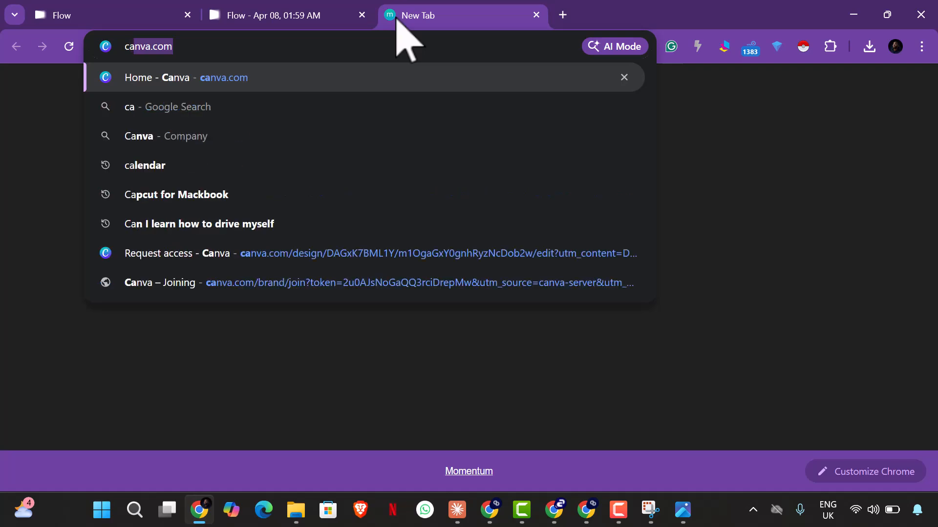
key("Return")
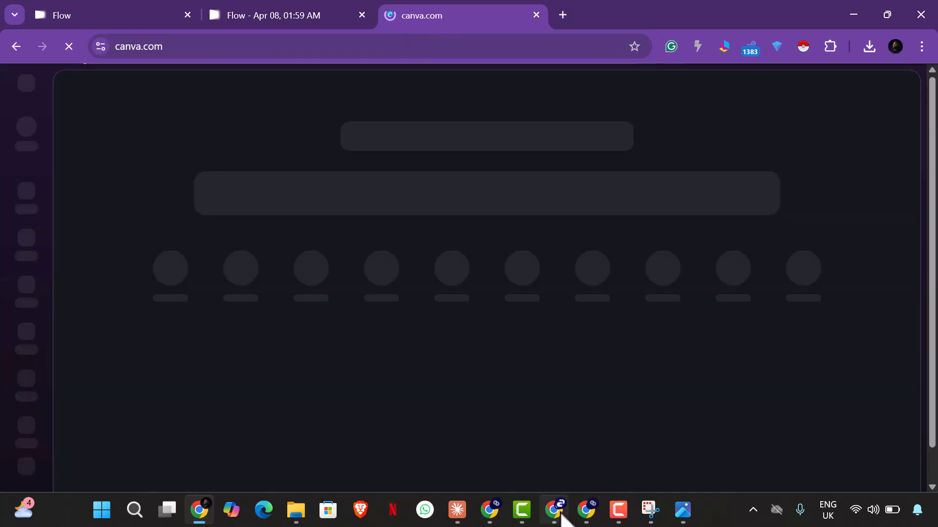
Step: Switch to ChatGPT and examine the two edited flyer variants alongside the submitted poster prompt and the earlier flyer
left_click(557, 511)
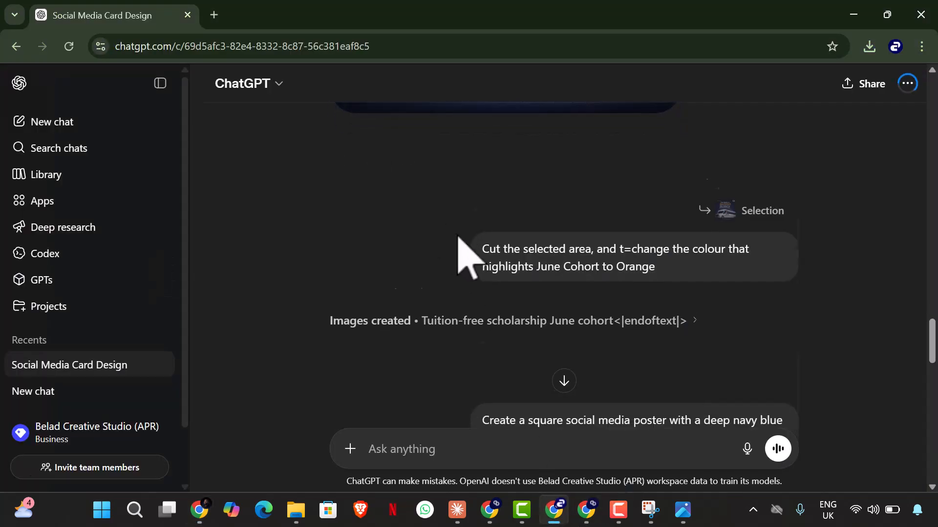
scroll(562, 254, "down", 10)
scroll(547, 301, "down", 5)
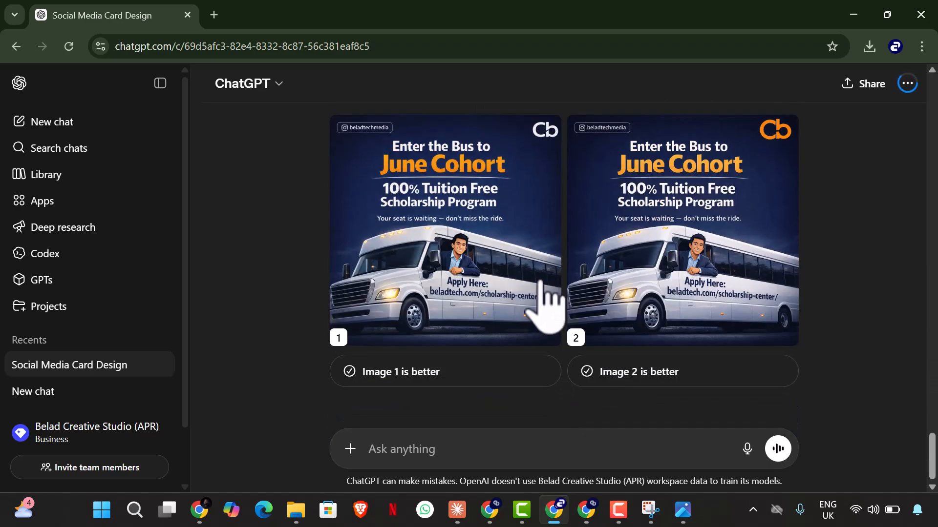
scroll(547, 302, "up", 2)
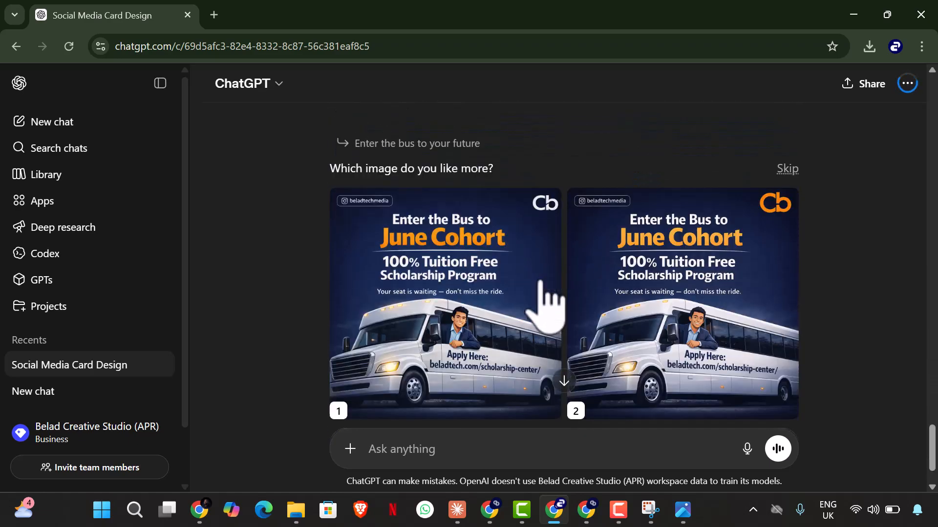
scroll(544, 273, "up", 6)
scroll(544, 274, "down", 2)
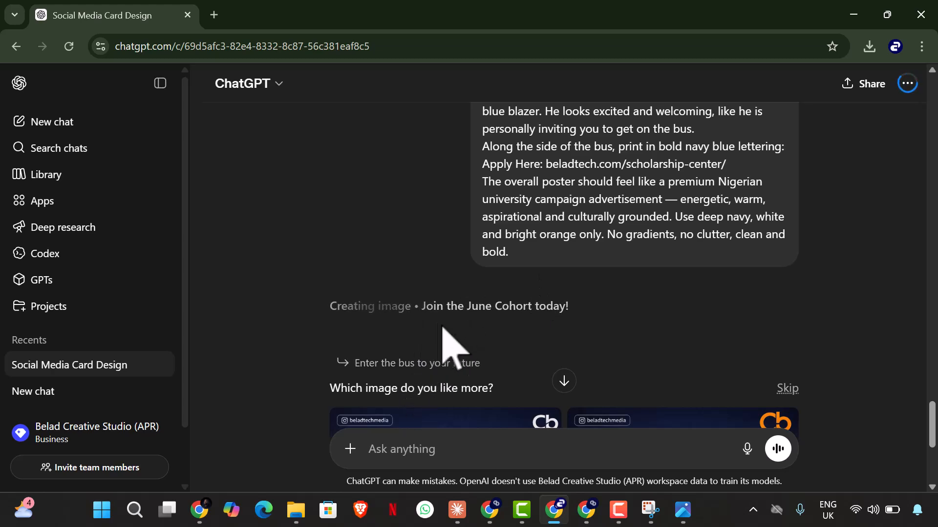
scroll(448, 394, "down", 6)
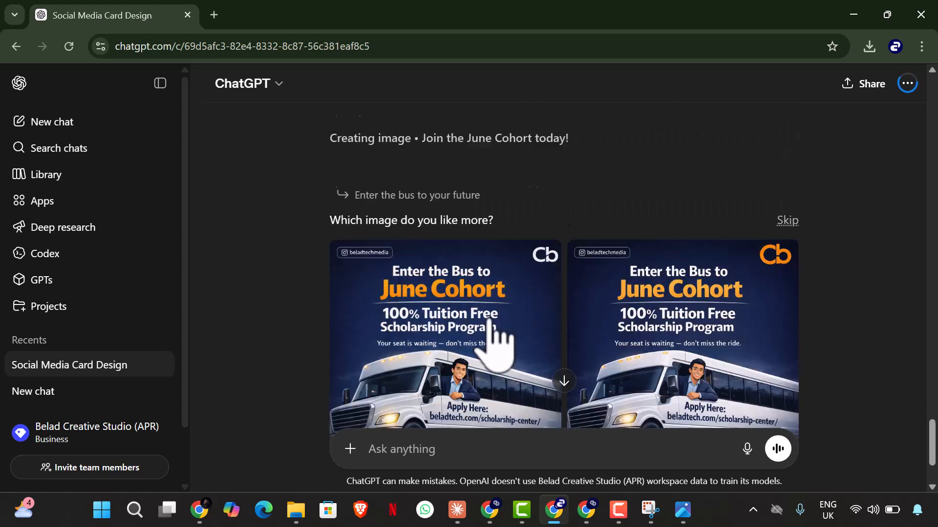
scroll(520, 327, "up", 17)
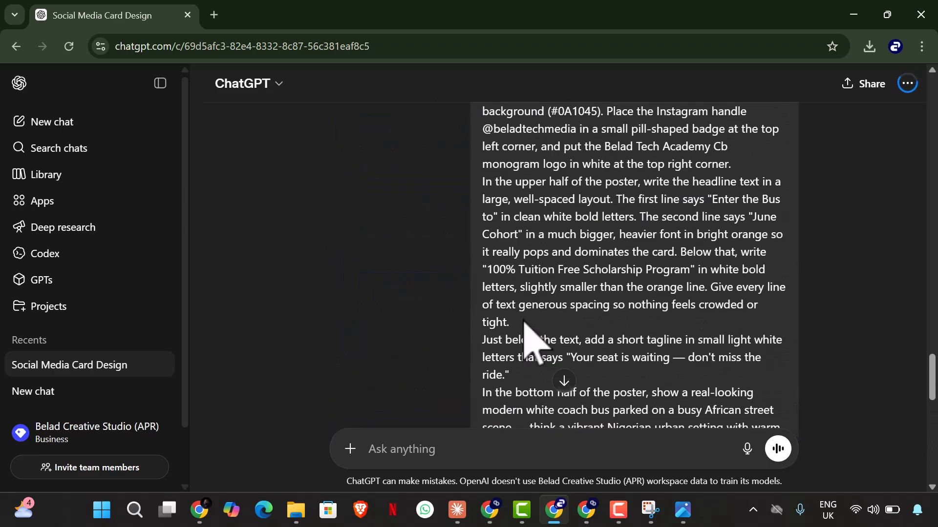
scroll(532, 332, "up", 2)
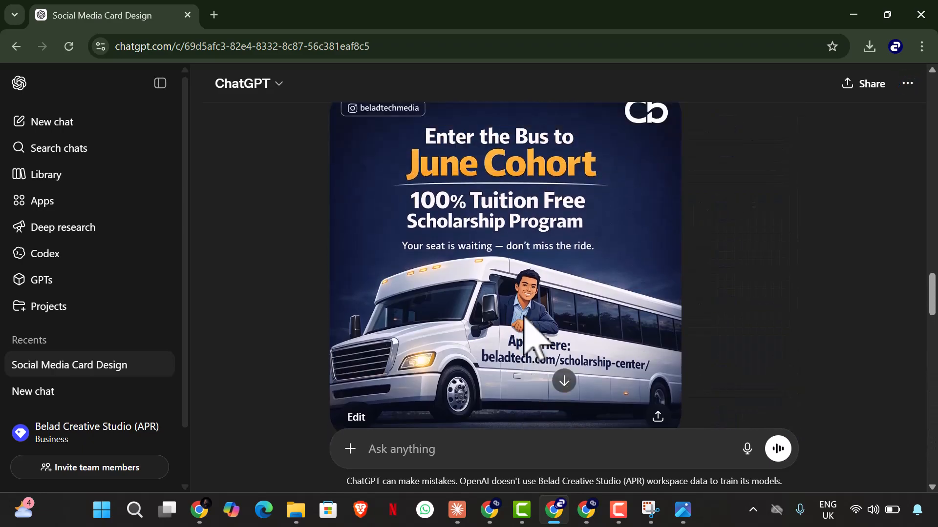
Step: Examine the African-setting flyer's headline, bus and street background, and compare it with the previous flyer versions
scroll(524, 322, "down", 16)
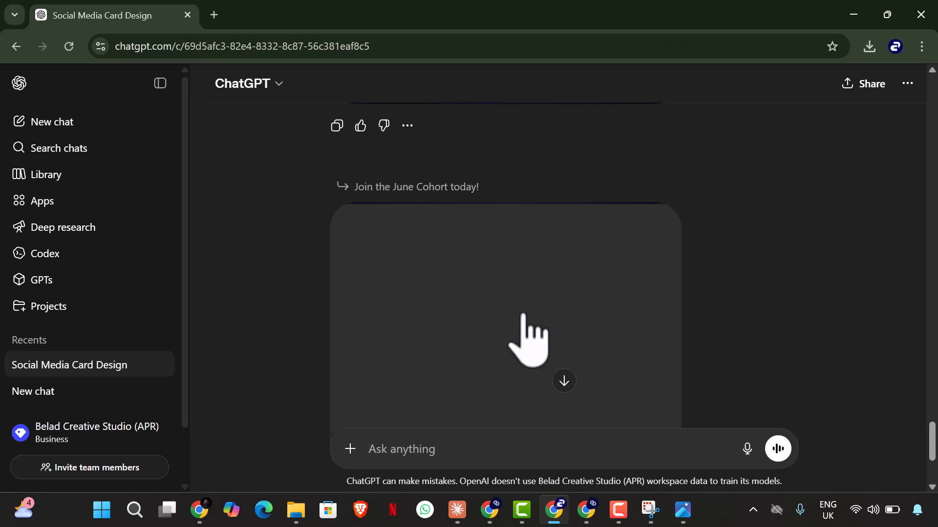
scroll(569, 305, "down", 3)
scroll(569, 305, "up", 2)
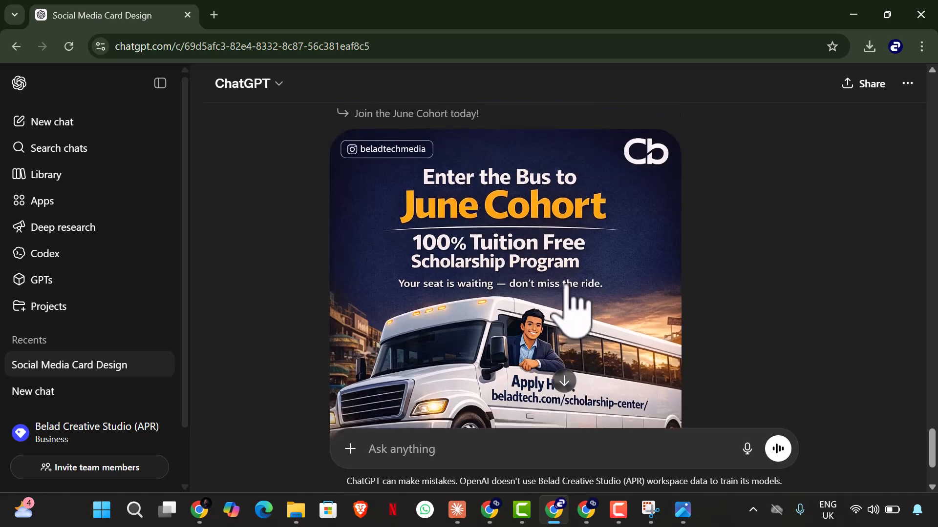
scroll(569, 306, "down", 2)
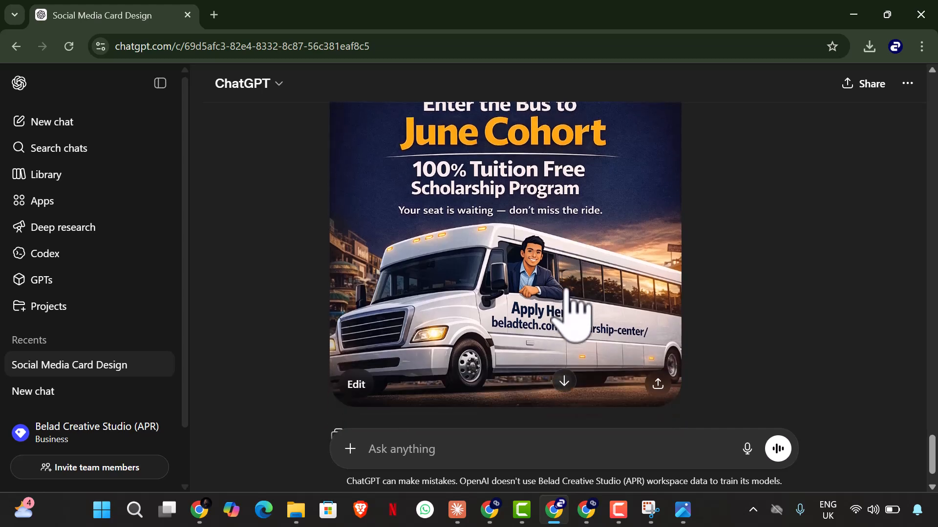
scroll(439, 342, "up", 2)
scroll(469, 337, "down", 2)
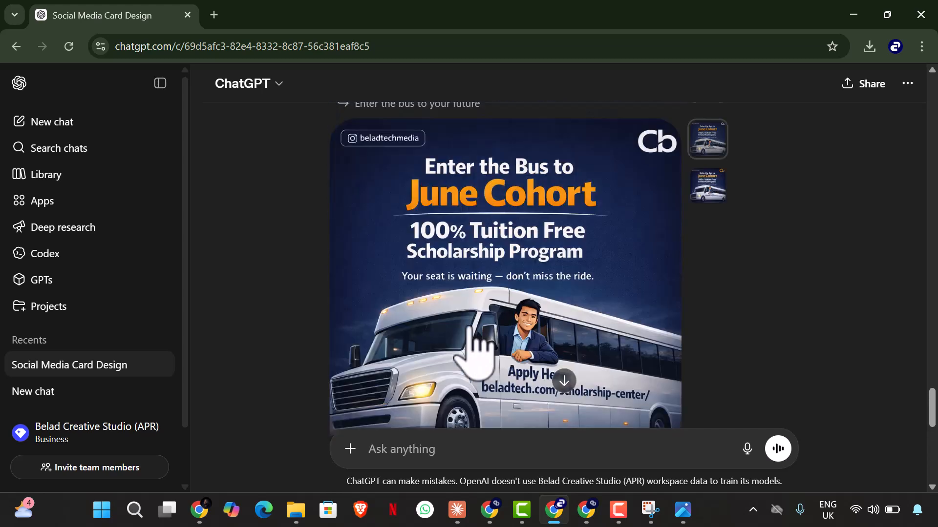
scroll(471, 337, "up", 10)
scroll(471, 332, "down", 5)
scroll(481, 345, "up", 1)
scroll(481, 339, "down", 7)
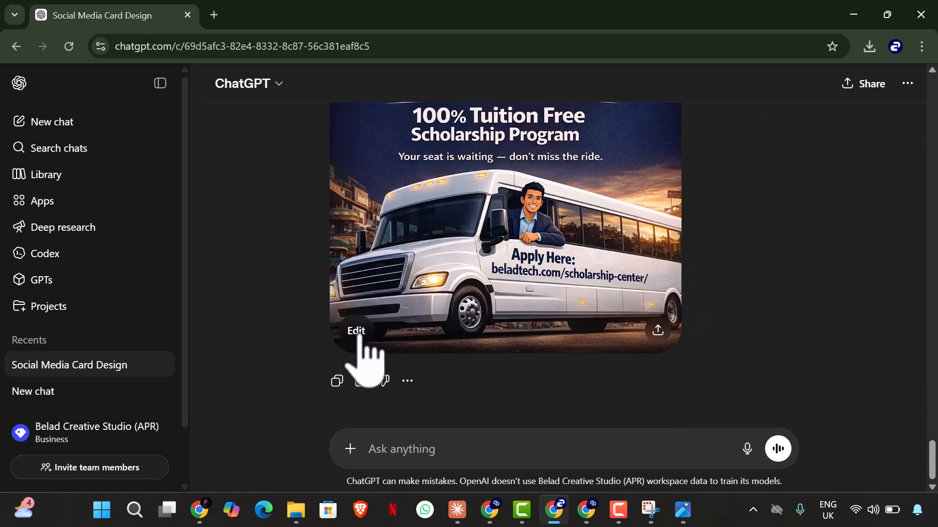
Step: Edit the African-setting flyer by selecting the Cb logo area and writing "Remove the selected part...." and "And June Cohort Text should be in this colour code:"
left_click(364, 335)
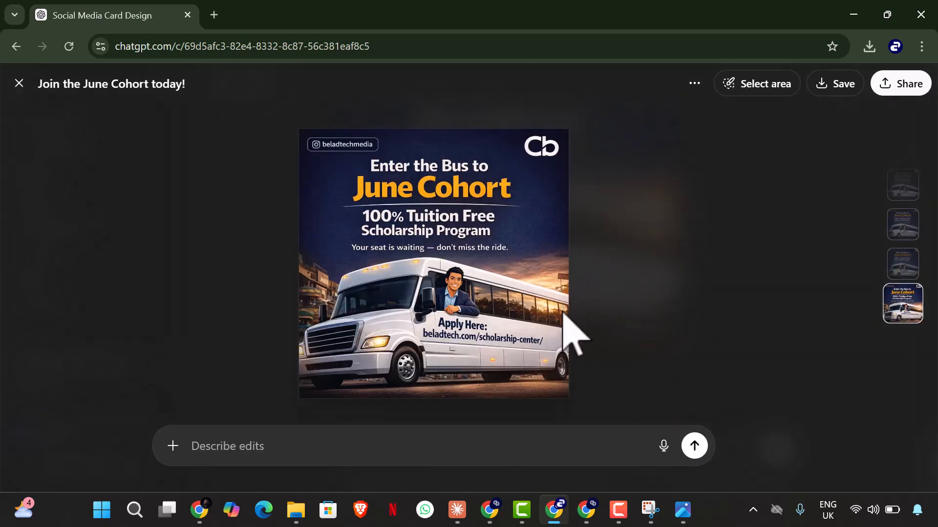
left_click(729, 84)
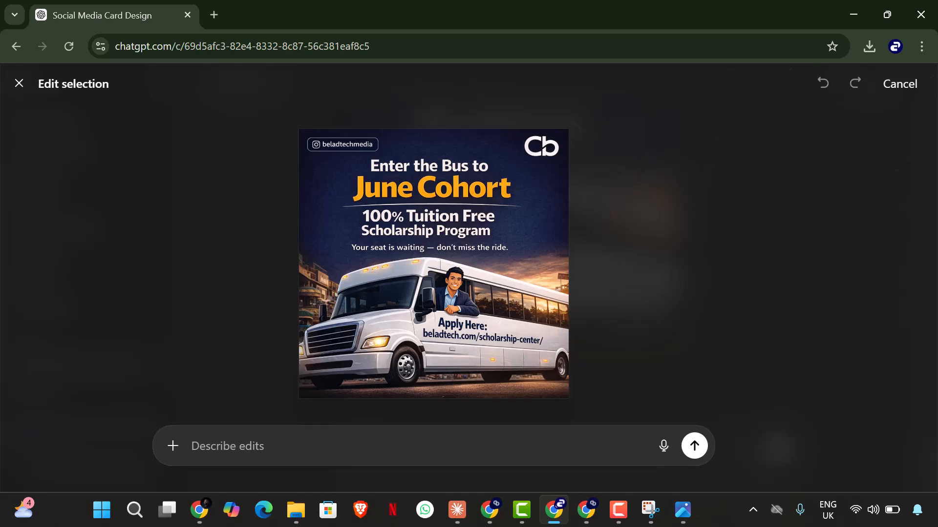
left_click_drag(535, 147, 549, 158)
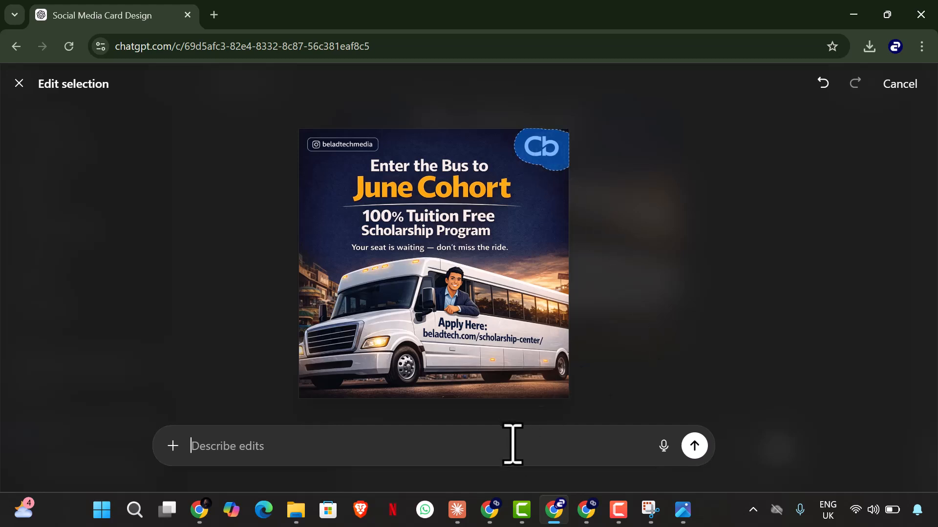
type("Remove the selected part....")
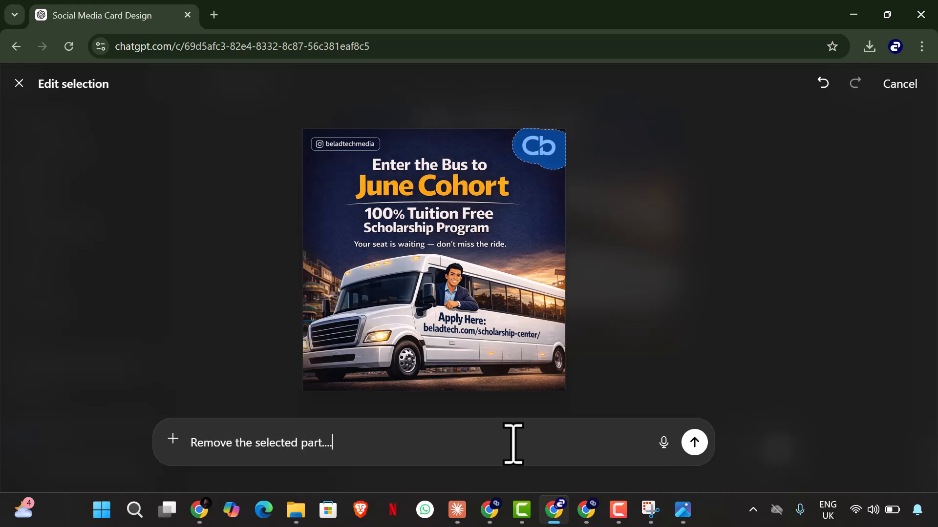
key("shift+Return")
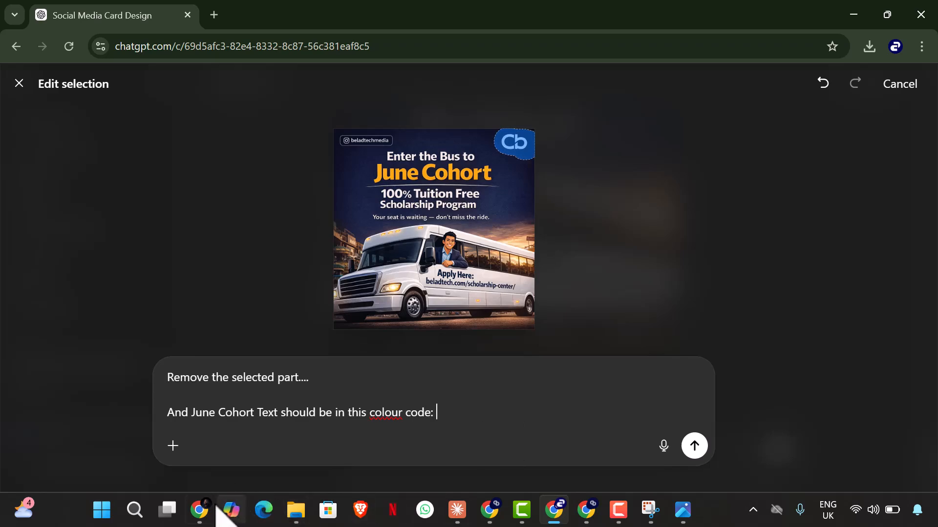
Step: Switch to Canva, open the Scholarship Promotion design, and add a blank page after page 7
left_click(199, 510)
scroll(331, 405, "down", 3)
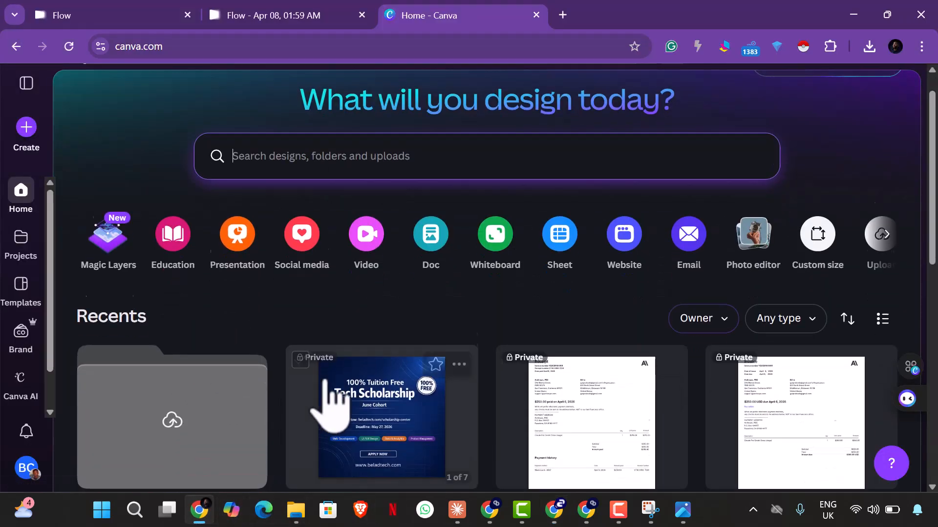
scroll(342, 390, "down", 3)
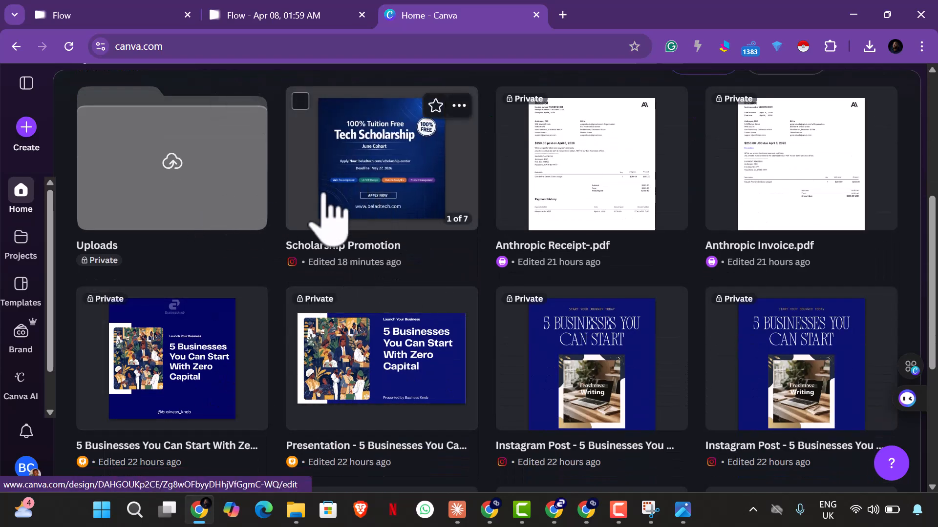
left_click(368, 193)
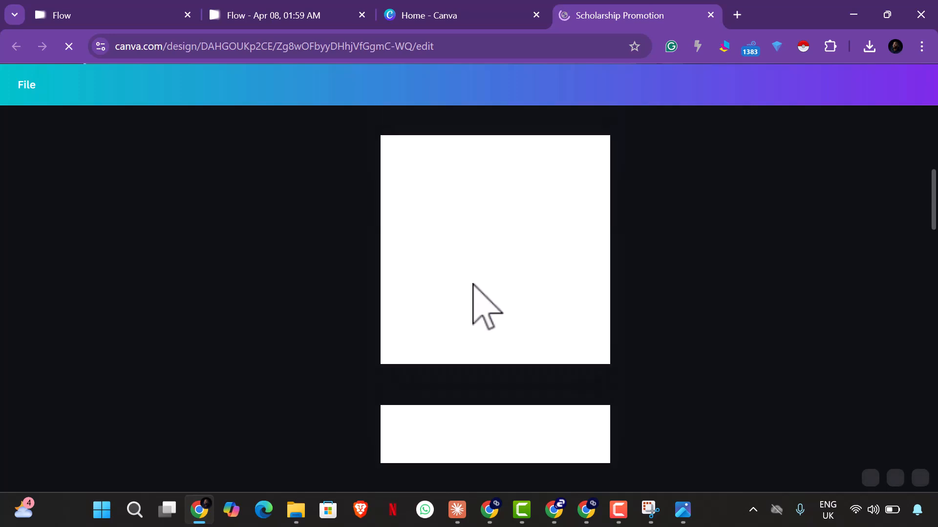
scroll(490, 296, "down", 20)
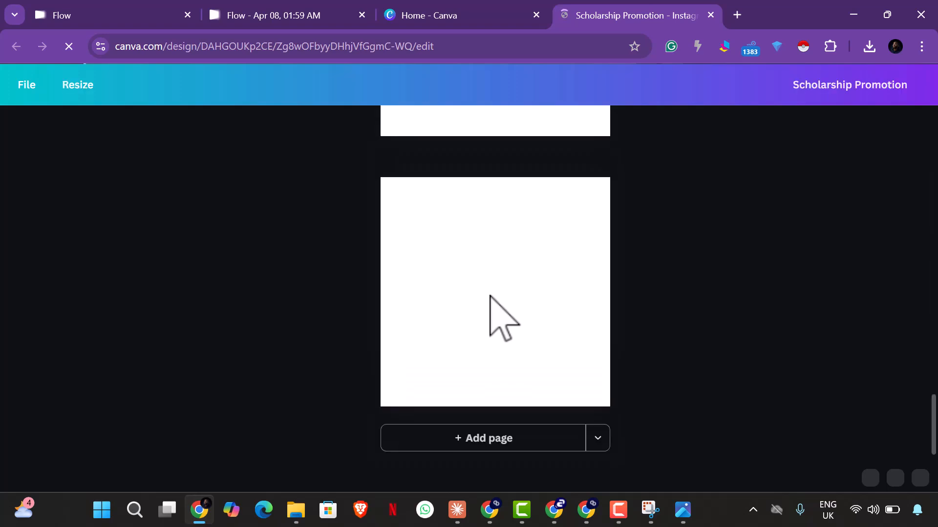
left_click(492, 438)
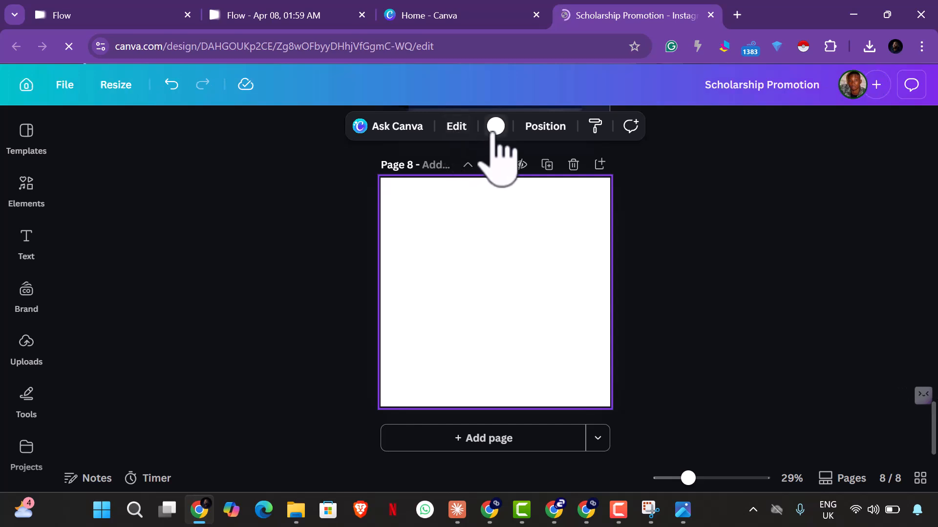
Step: Fill the blank page 8 background with the darkest default solid orange
left_click(495, 127)
scroll(234, 376, "down", 3)
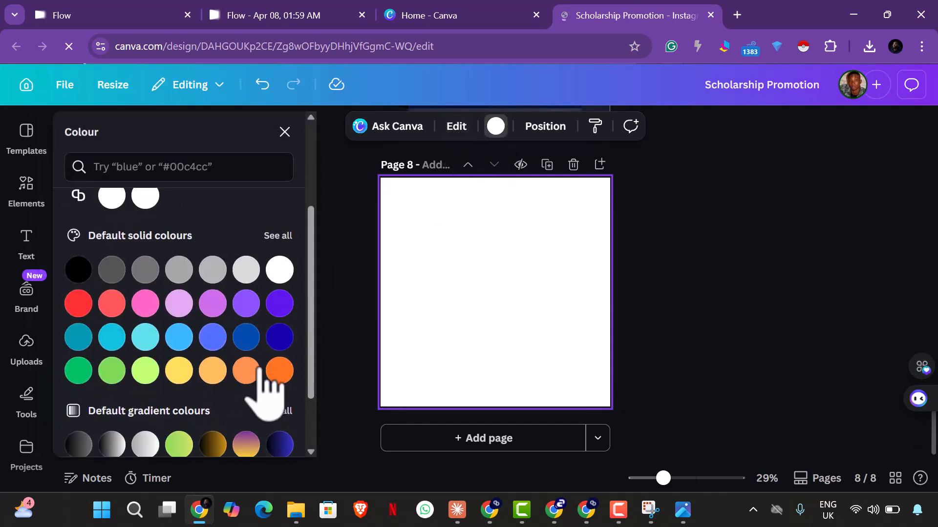
left_click(279, 371)
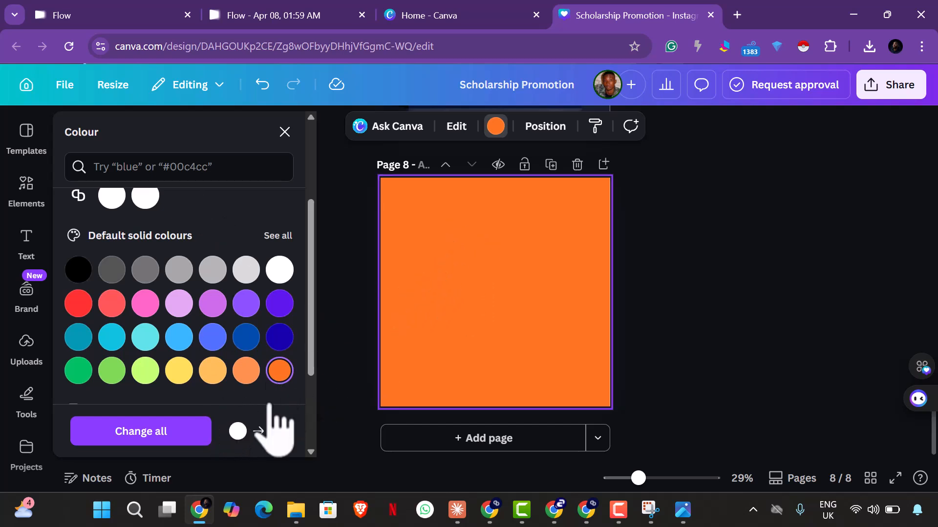
Step: Open the page's orange document colour for editing and copy its hex code #FF751F
scroll(262, 300, "up", 3)
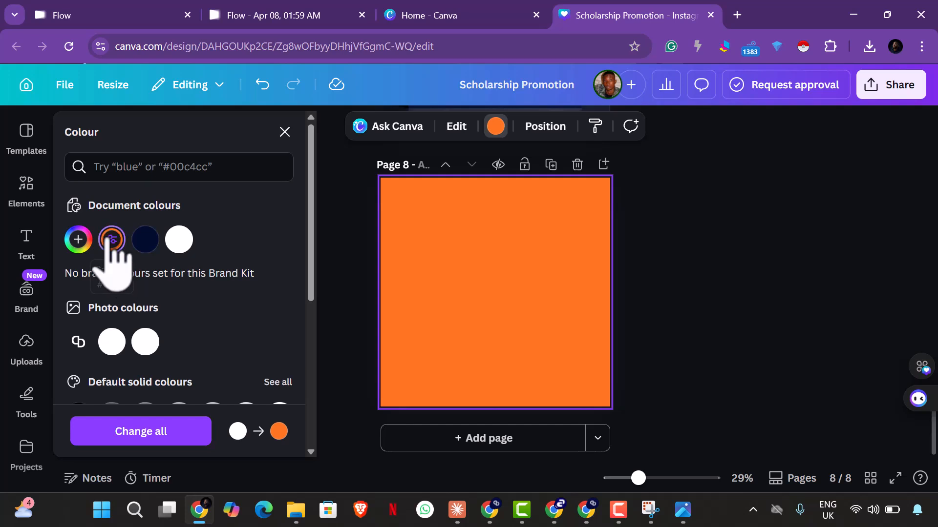
left_click(112, 239)
left_click(111, 240)
left_click(111, 239)
right_click(140, 432)
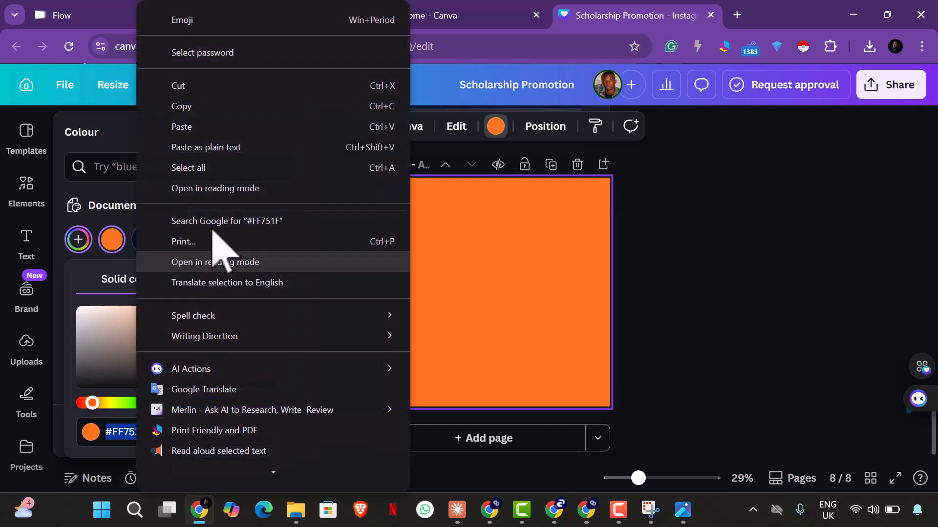
left_click(202, 108)
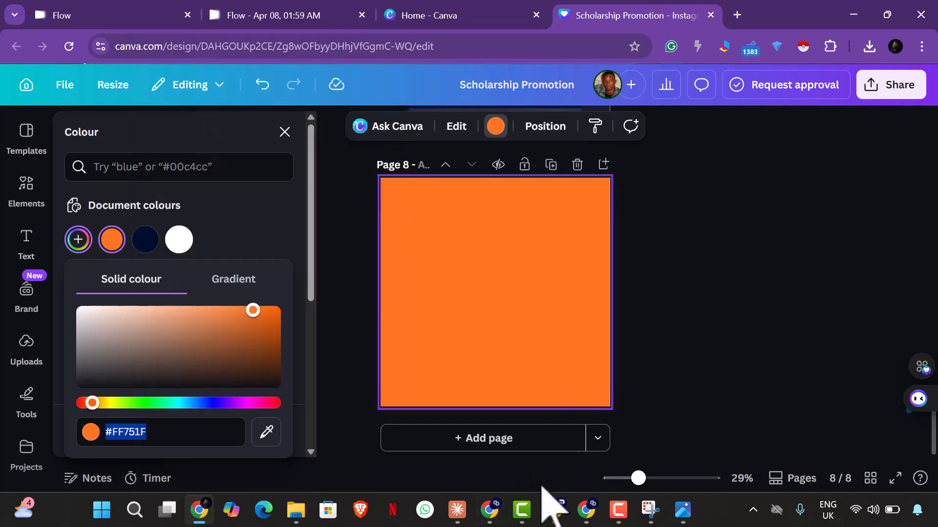
Step: Switch to ChatGPT, add the copied colour code #ff751f to the flyer edit request, and submit it
left_click(553, 509)
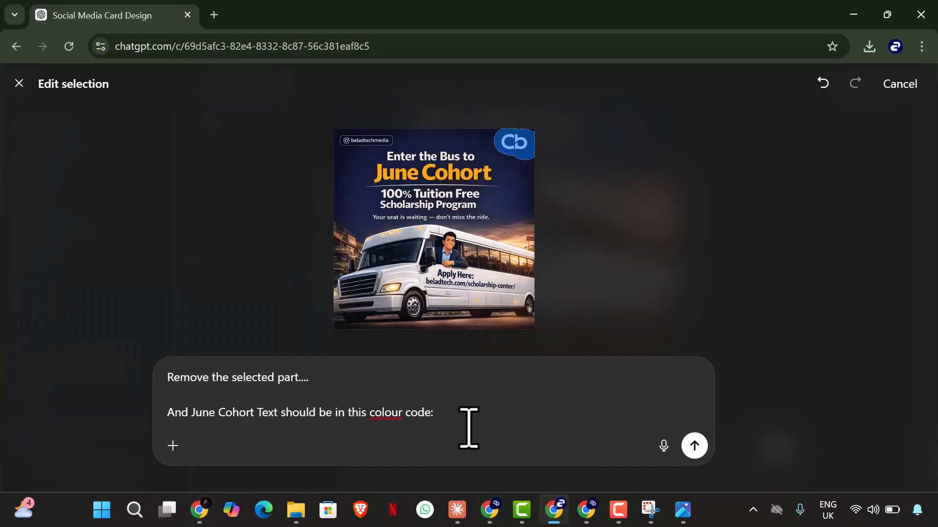
key("ctrl+v")
left_click(694, 446)
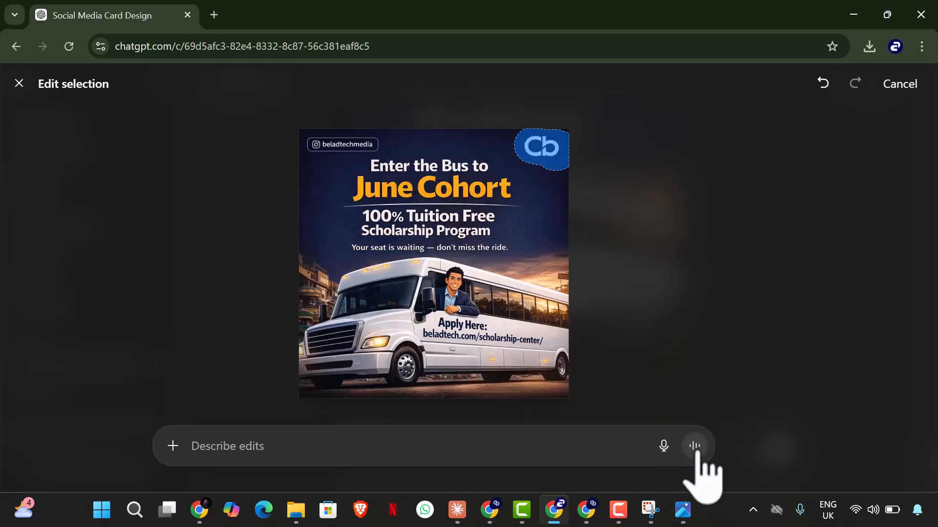
Step: Switch to Flow, select the Cb logo on the navy blue poster, and submit the edit "Take off the selected part"
left_click(211, 507)
left_click(297, 7)
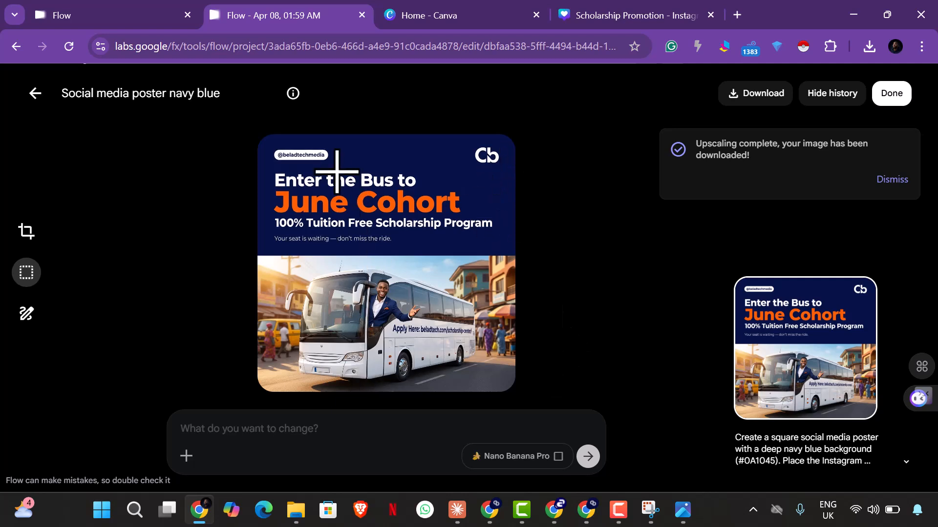
left_click(892, 180)
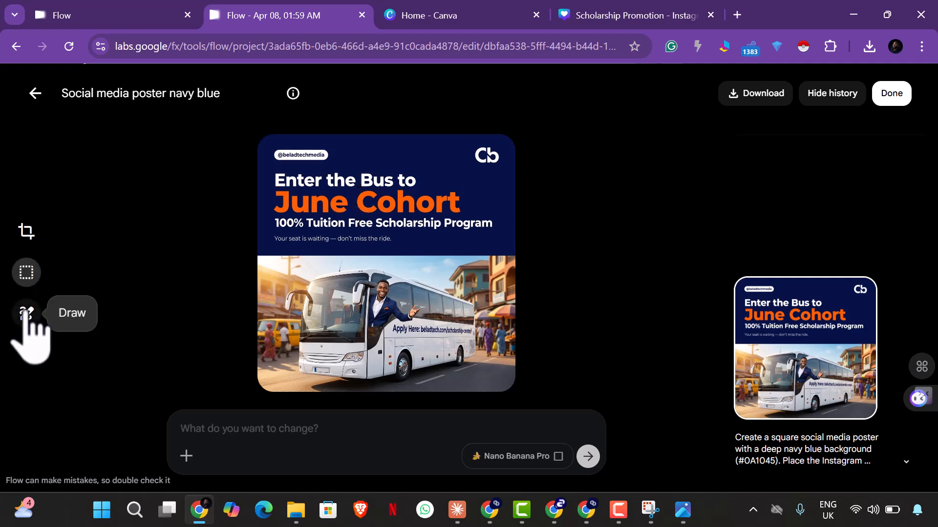
left_click(27, 274)
mouse_move(470, 146)
left_mouse_down()
mouse_move(483, 146)
mouse_move(496, 174)
left_mouse_up()
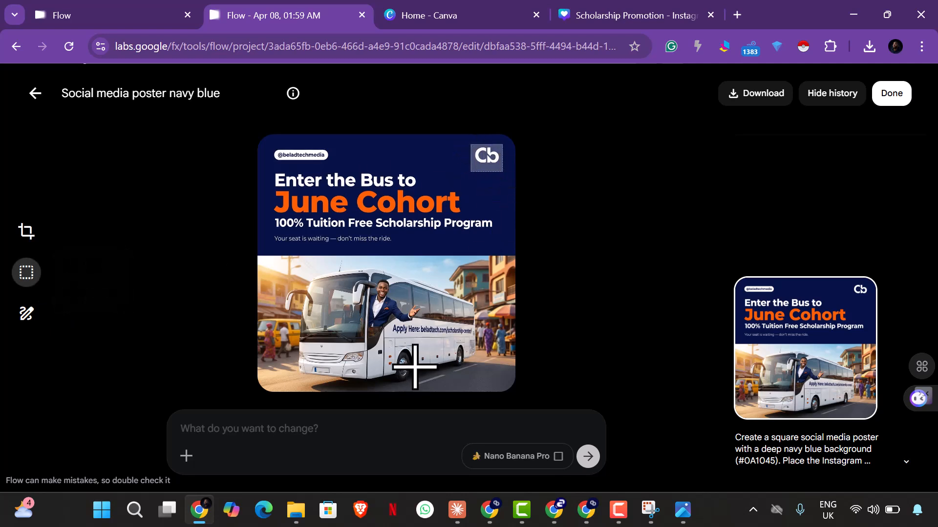
left_click(360, 427)
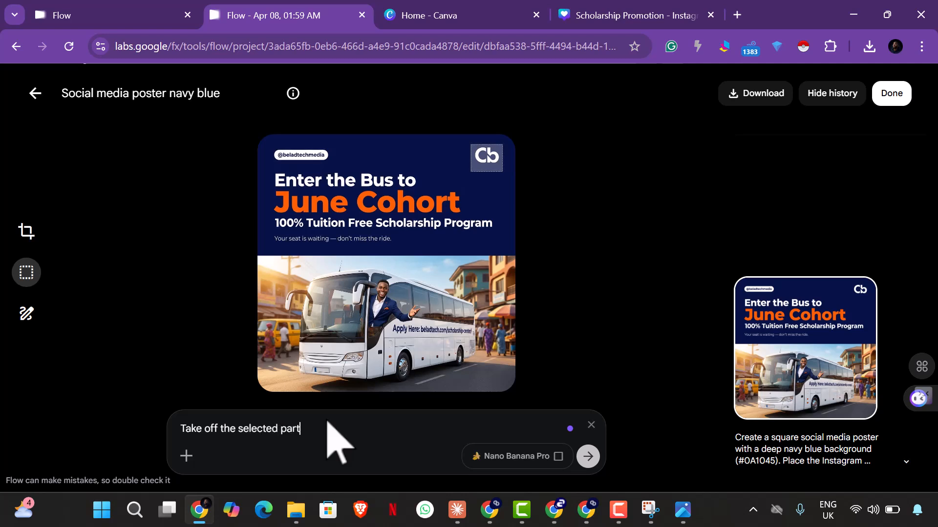
left_click(588, 458)
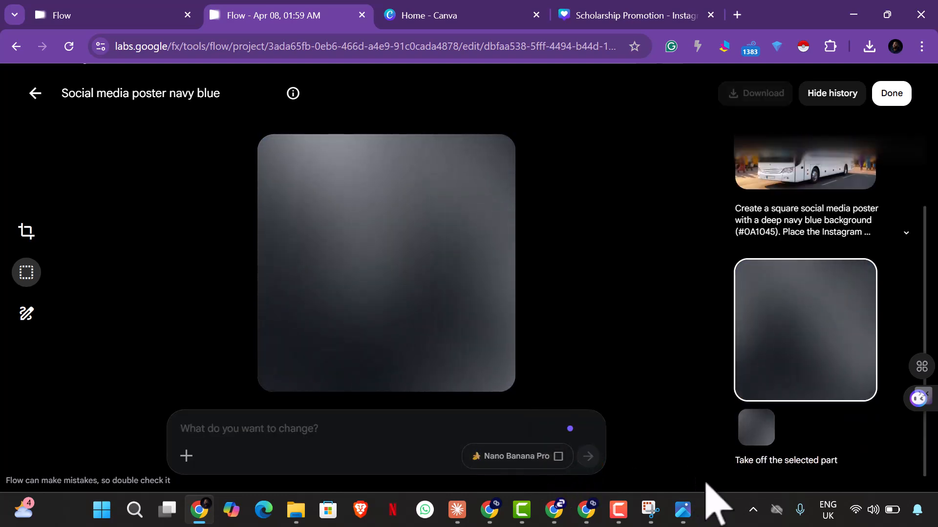
Step: Switch to ChatGPT, close the selection editor, and compare the edited flyer's logo and June Cohort colour with the earlier versions
left_click(554, 511)
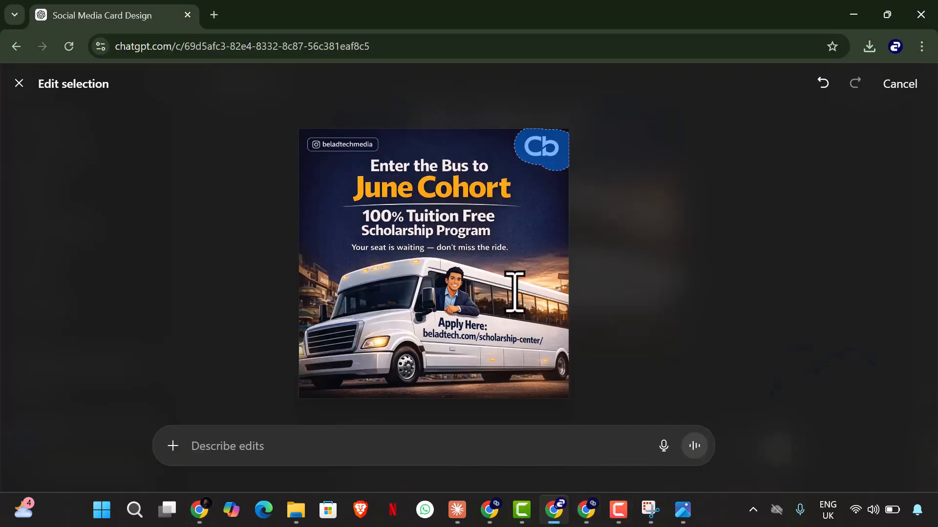
key("Escape")
scroll(534, 356, "down", 6)
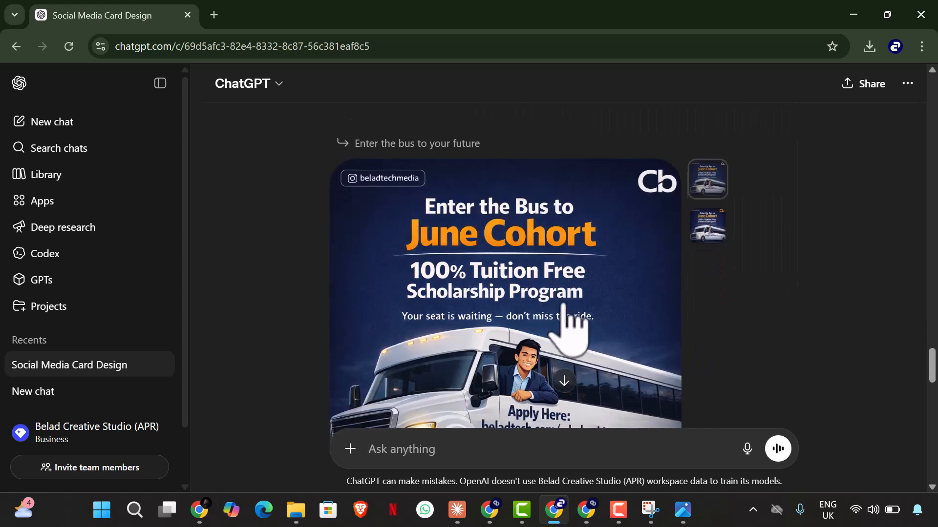
scroll(573, 337, "down", 10)
scroll(579, 339, "up", 3)
scroll(571, 317, "down", 3)
scroll(571, 322, "up", 5)
scroll(581, 295, "down", 4)
scroll(607, 324, "down", 6)
scroll(605, 323, "up", 2)
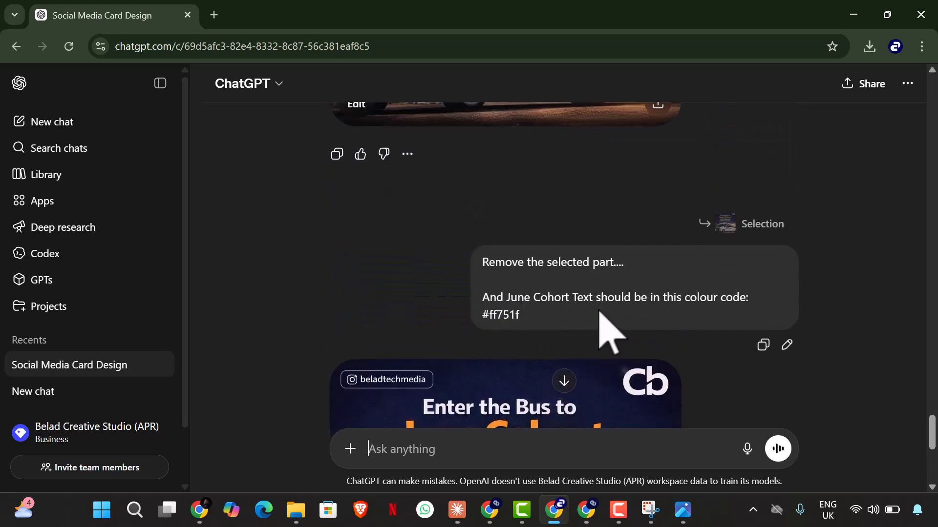
scroll(686, 337, "down", 6)
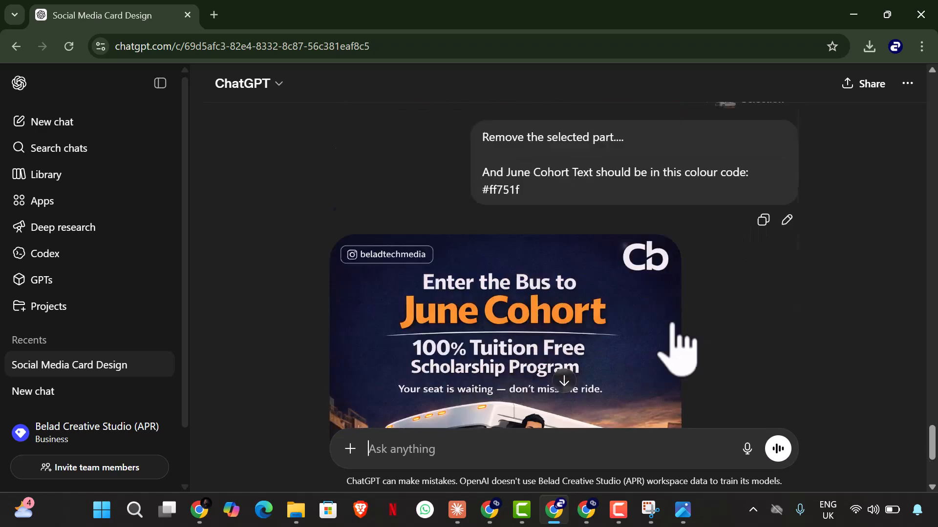
scroll(669, 339, "up", 10)
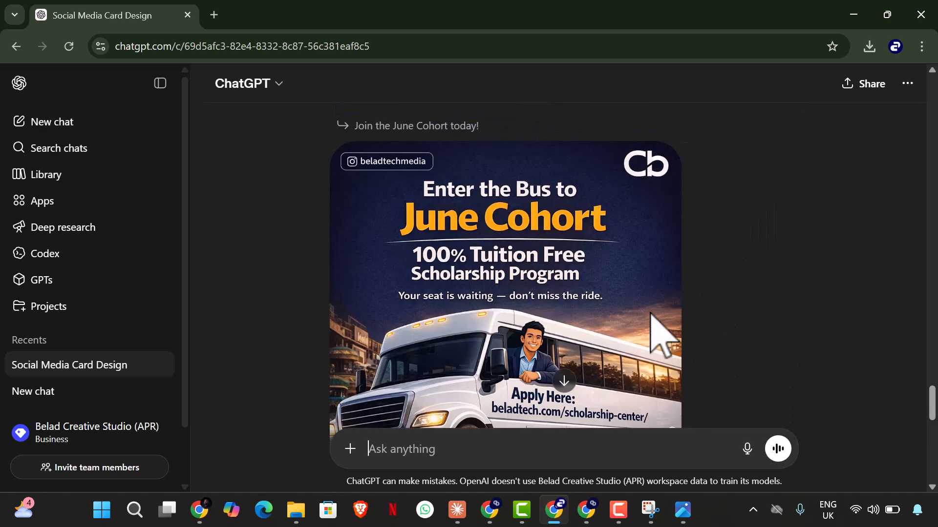
scroll(662, 337, "down", 4)
scroll(440, 328, "up", 4)
scroll(456, 320, "down", 3)
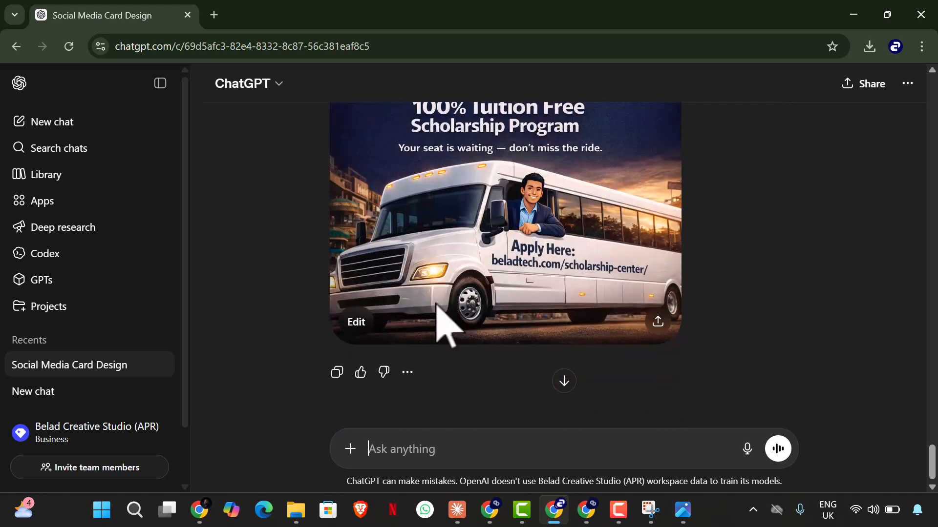
Step: Edit the newest flyer by selecting the Cb logo area and submitting "I don't need this part I selected"
left_click(360, 326)
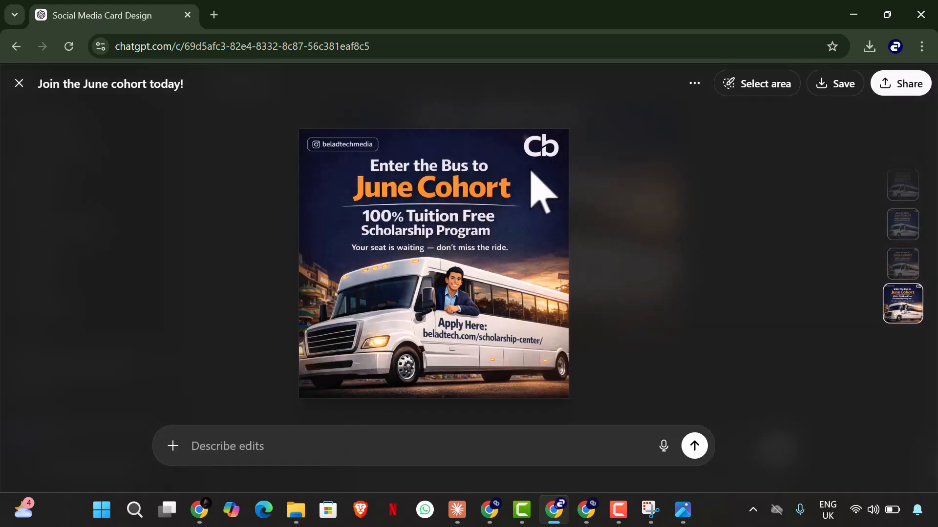
left_click(775, 83)
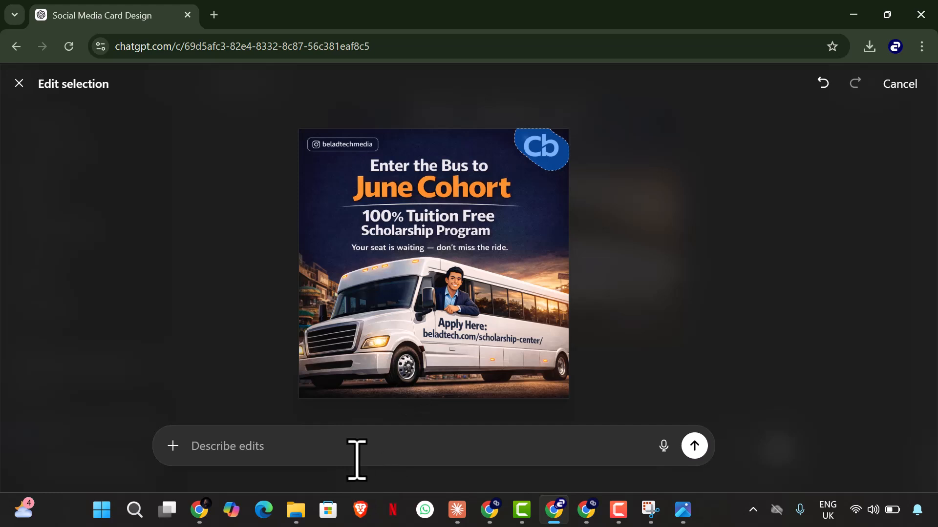
type("I")
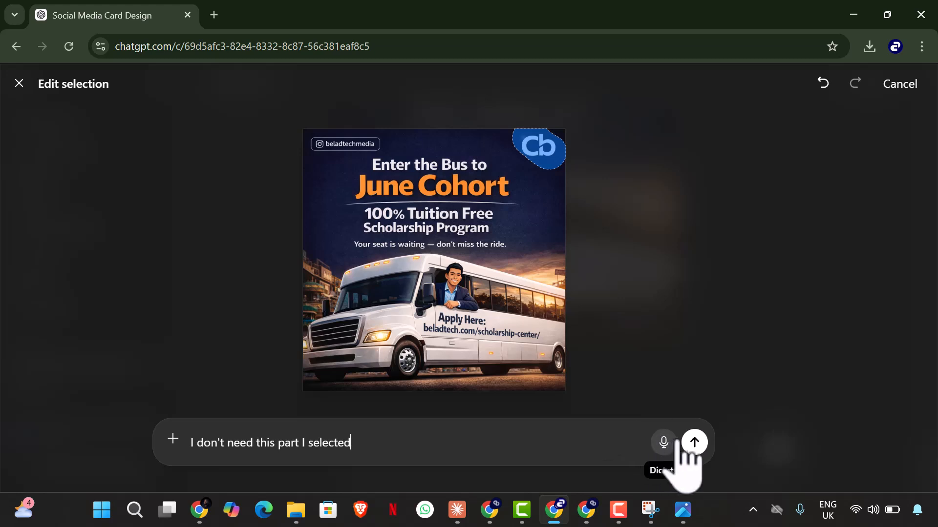
left_click(694, 443)
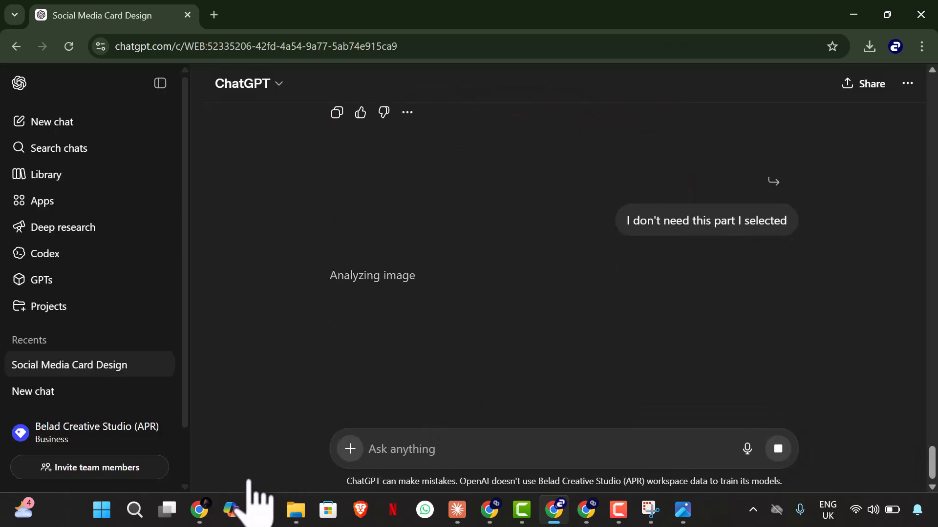
Step: Switch to Flow and download an upscaled copy of the poster edited with "Take off the selected part"
left_click(207, 513)
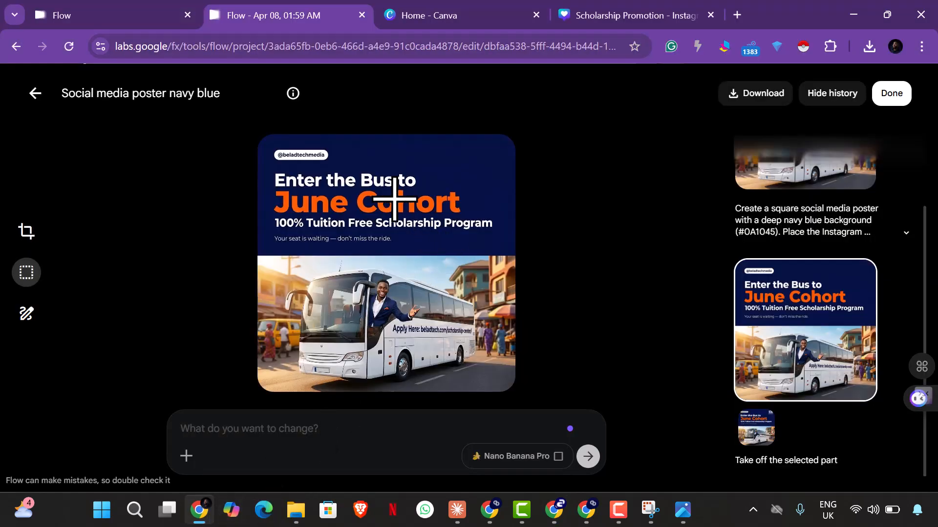
left_click(749, 96)
left_click(711, 173)
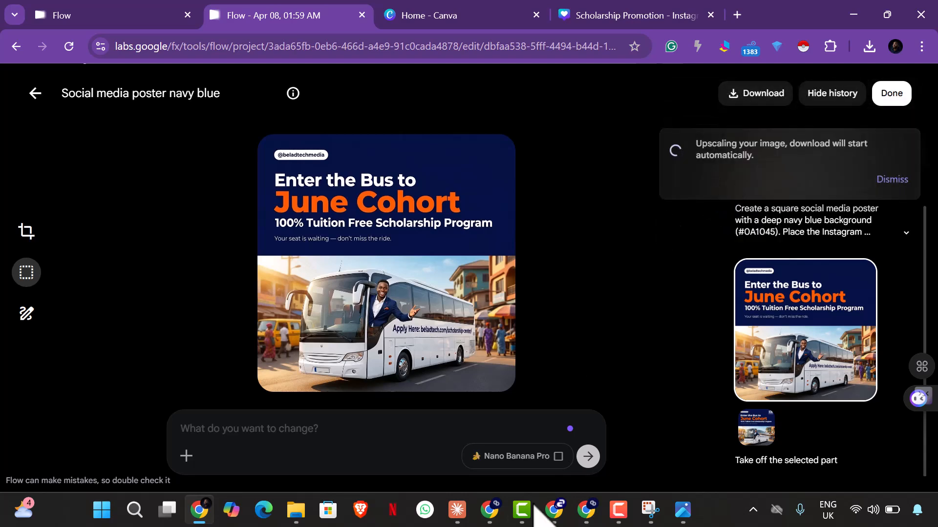
Step: Switch to File Explorer, open the Downloads folder, and delete the items at the start of the Today group
left_click(295, 510)
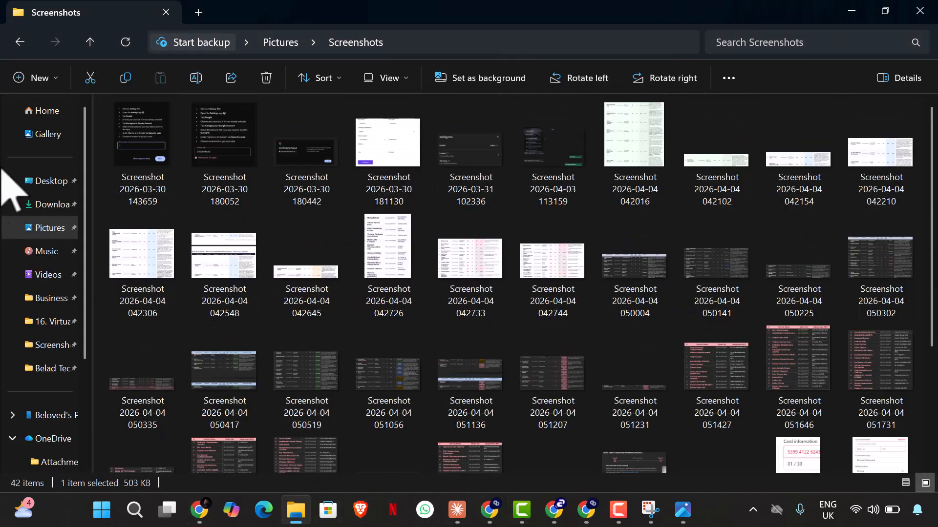
left_click(52, 204)
left_click(146, 181)
key("Delete")
key("Delete")
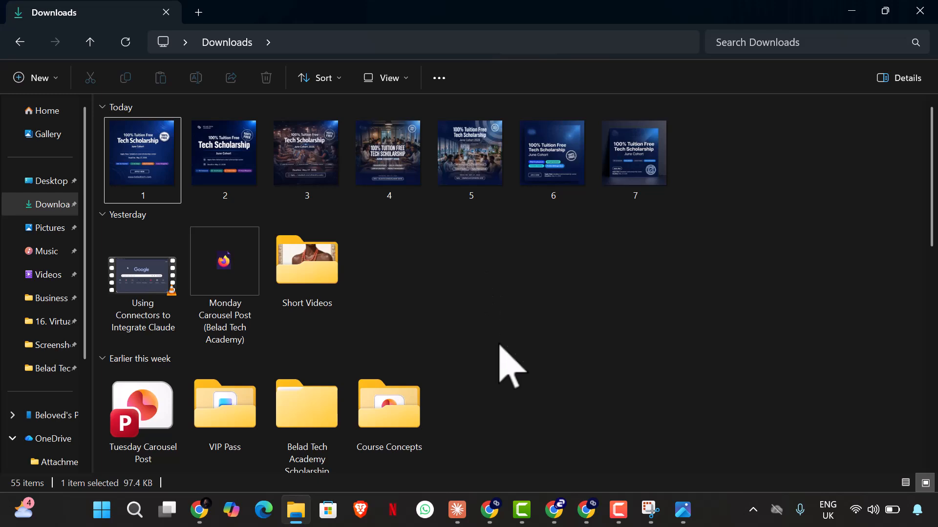
left_click(457, 512)
left_click(458, 511)
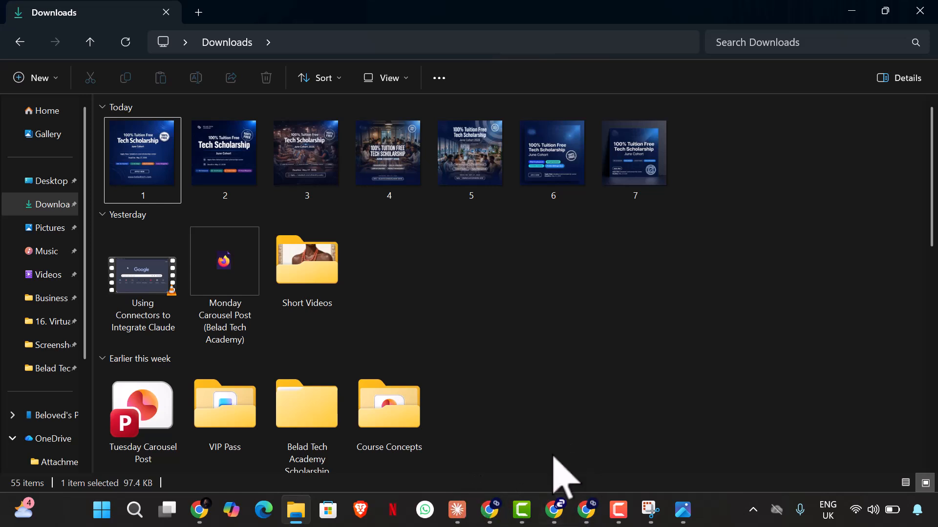
Step: Switch to ChatGPT, find the newest flyer without the Cb logo, open it full size, and save it to the computer
mouse_move(556, 515)
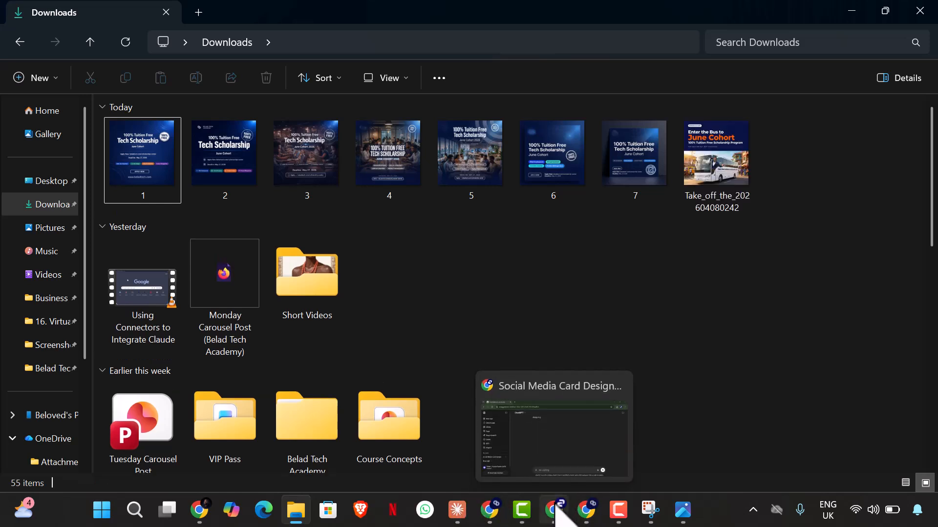
left_click(556, 512)
scroll(527, 391, "down", 5)
scroll(490, 352, "down", 15)
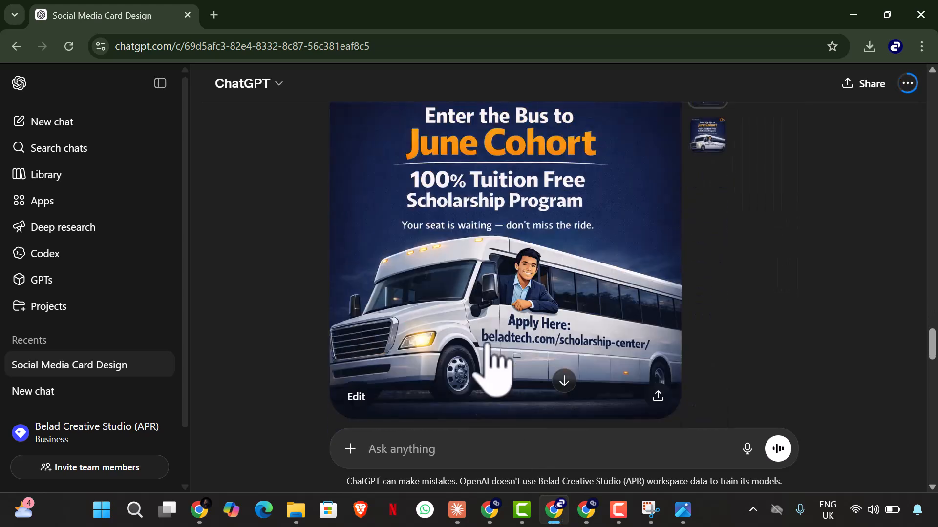
scroll(493, 347, "down", 11)
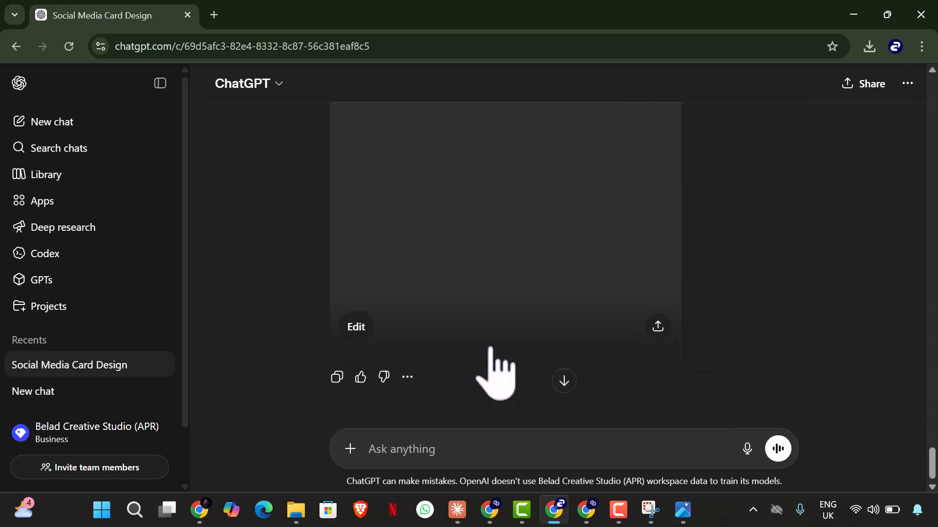
scroll(492, 346, "up", 4)
scroll(491, 345, "down", 5)
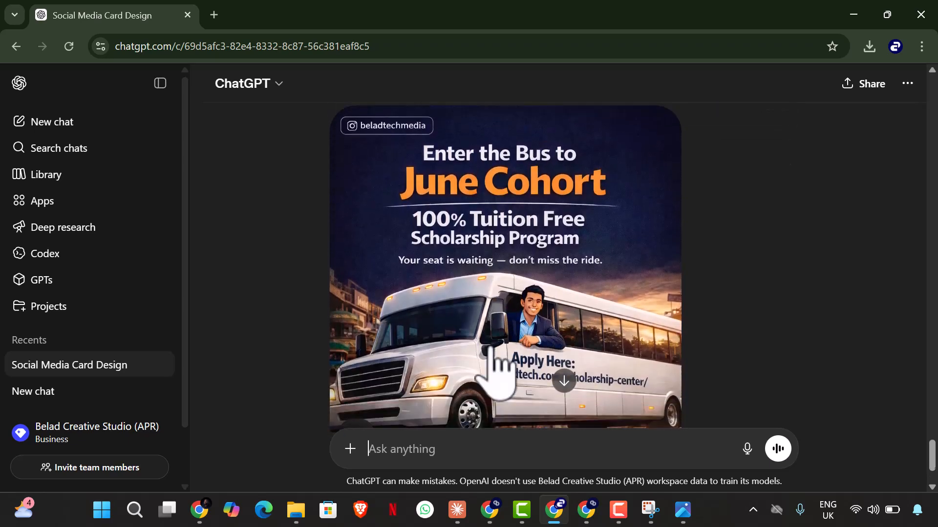
scroll(509, 352, "up", 10)
scroll(583, 293, "down", 15)
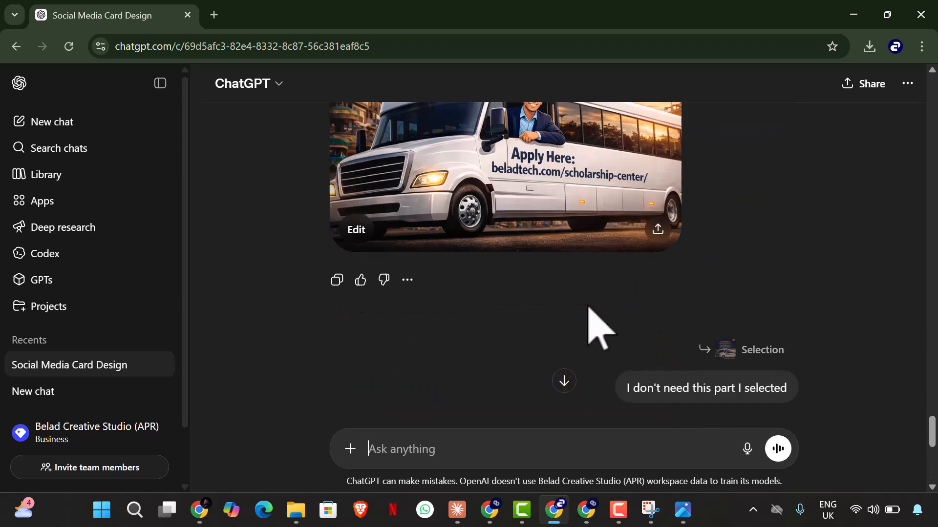
scroll(386, 324, "up", 4)
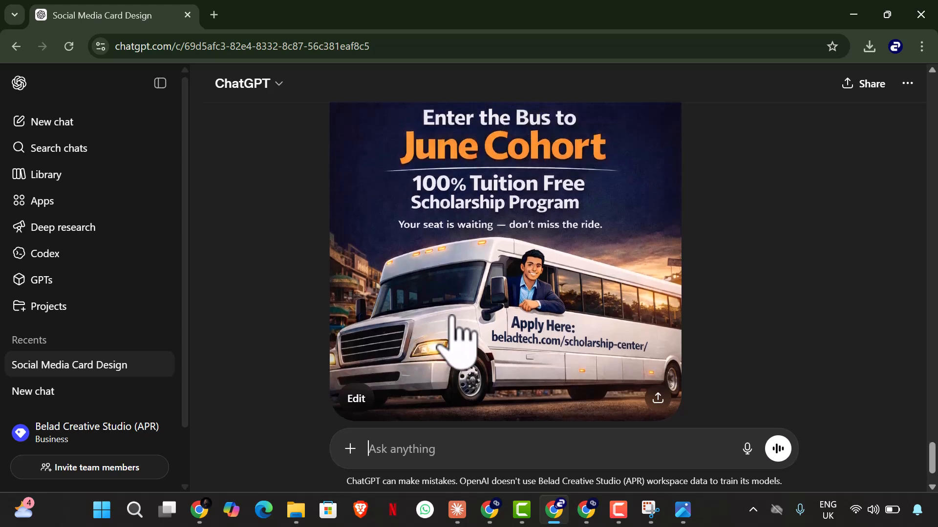
left_click(502, 342)
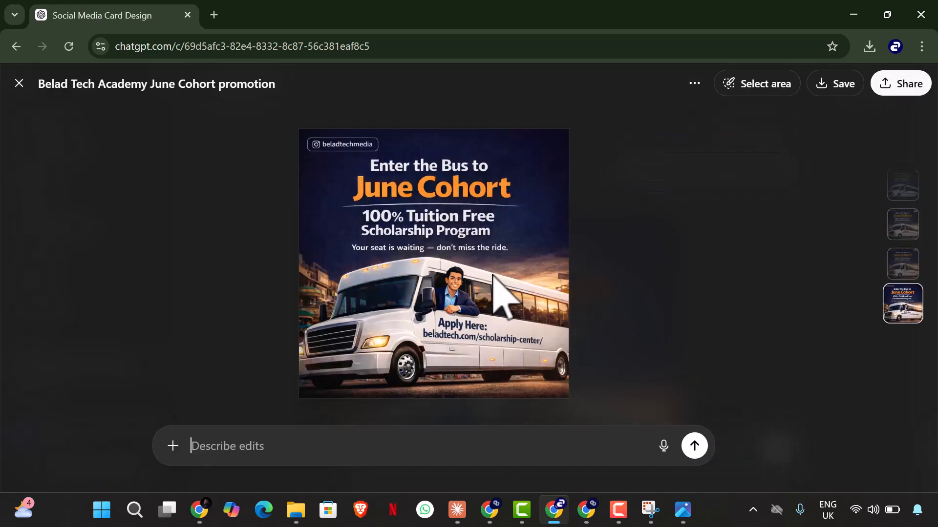
left_click(820, 94)
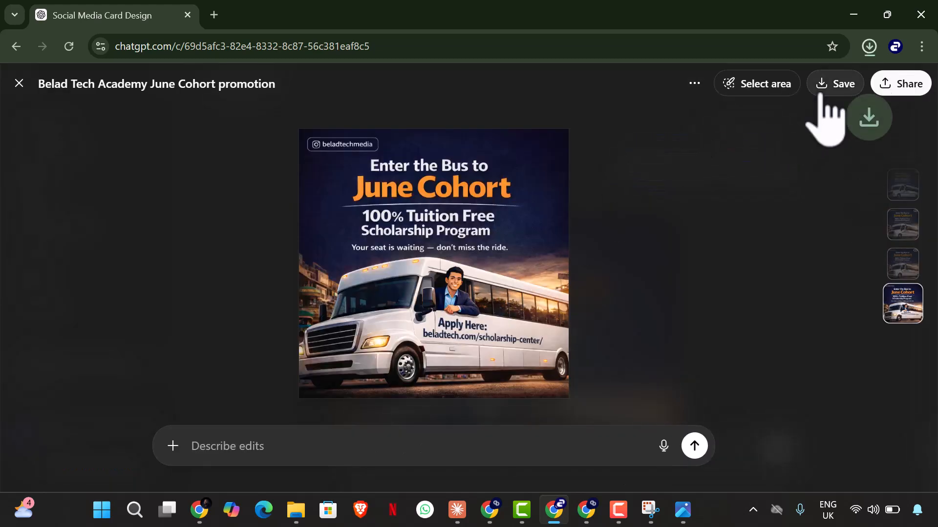
Step: Switch to the Scholarship Promotion design in Canva, delete the orange page 8, and add a new blank page at the end
left_click(197, 510)
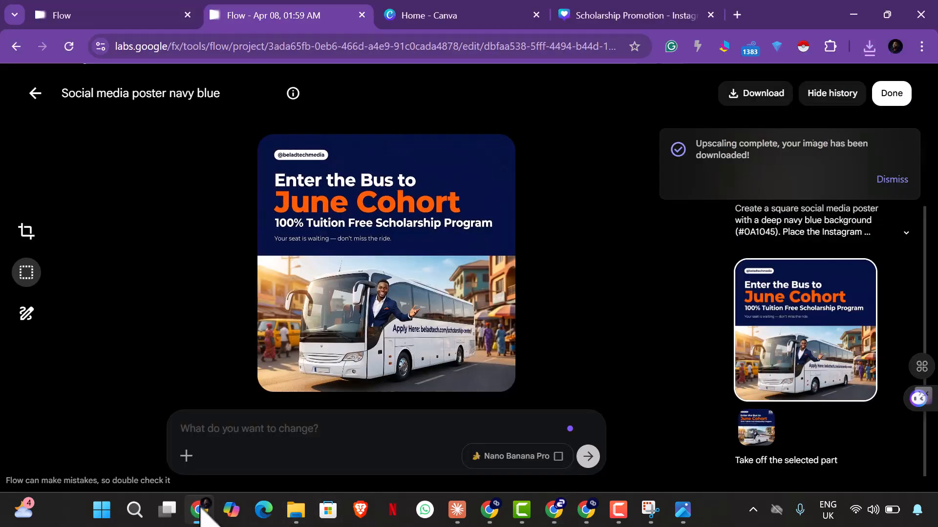
left_click(563, 17)
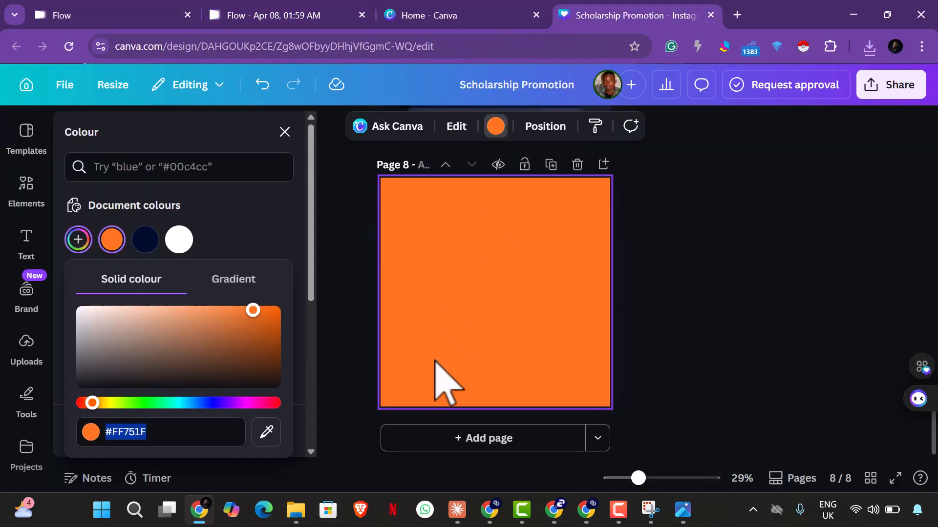
left_click(577, 165)
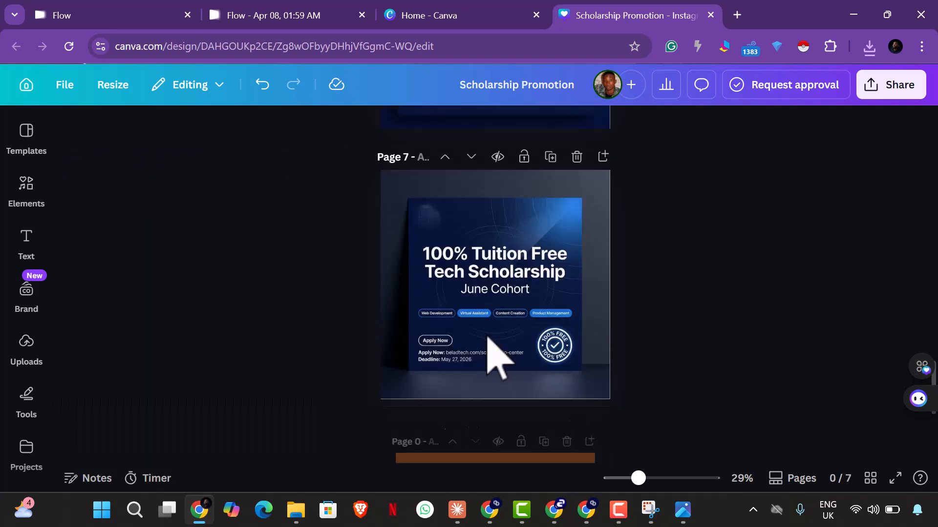
left_click(506, 450)
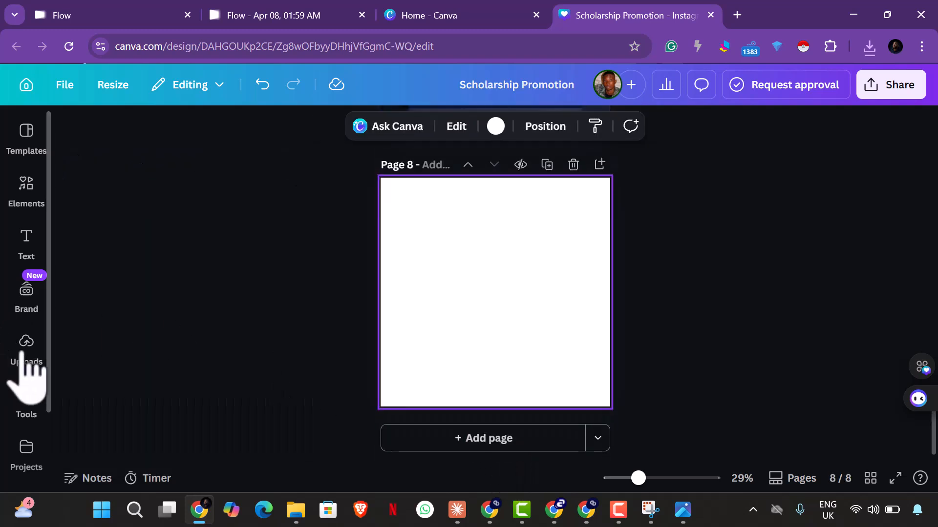
Step: Upload the two newest June Cohort bus flyers, the ChatGPT image and the Take_off_the image, from the Downloads folder
left_click(29, 344)
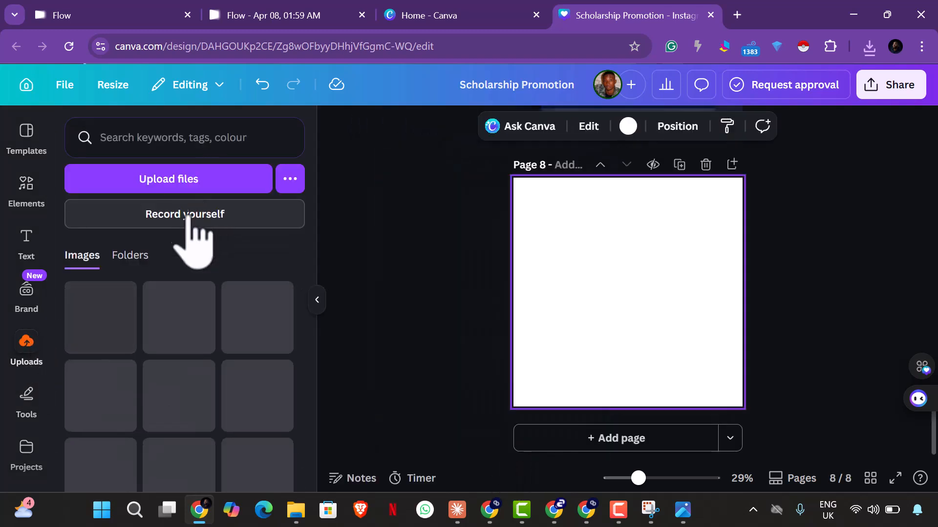
left_click(185, 180)
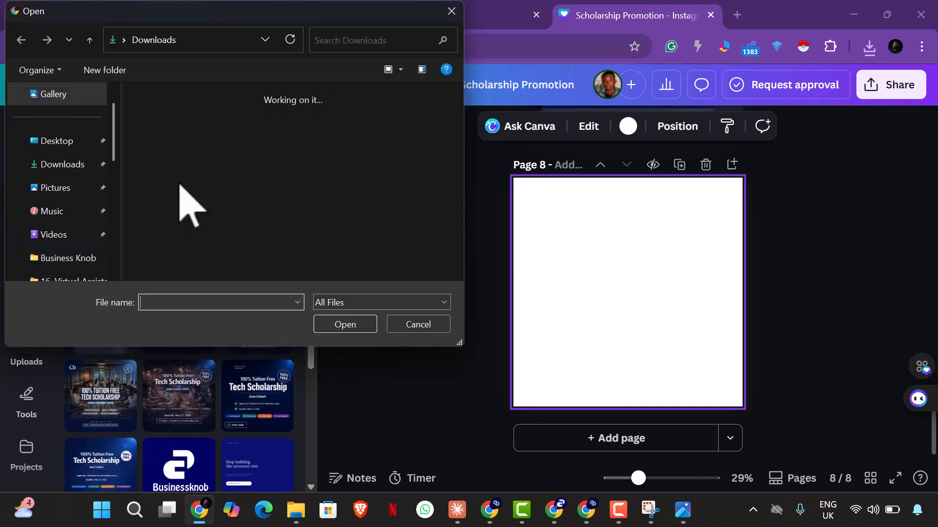
left_click(181, 171)
left_click(255, 183, "ctrl")
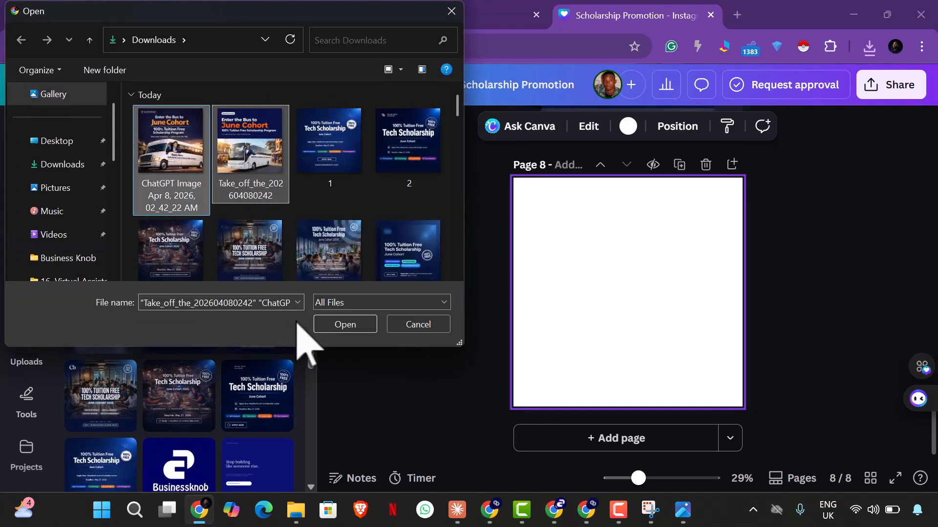
left_click(326, 326)
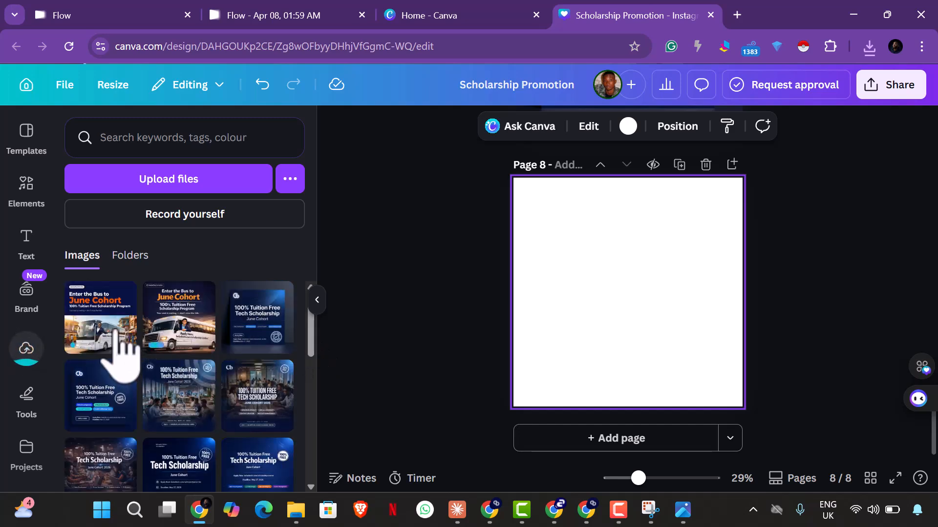
Step: Place the uploaded Flow flyer with the African street scene on page 8 and add a blank page after it
left_click(117, 332)
left_click(593, 446)
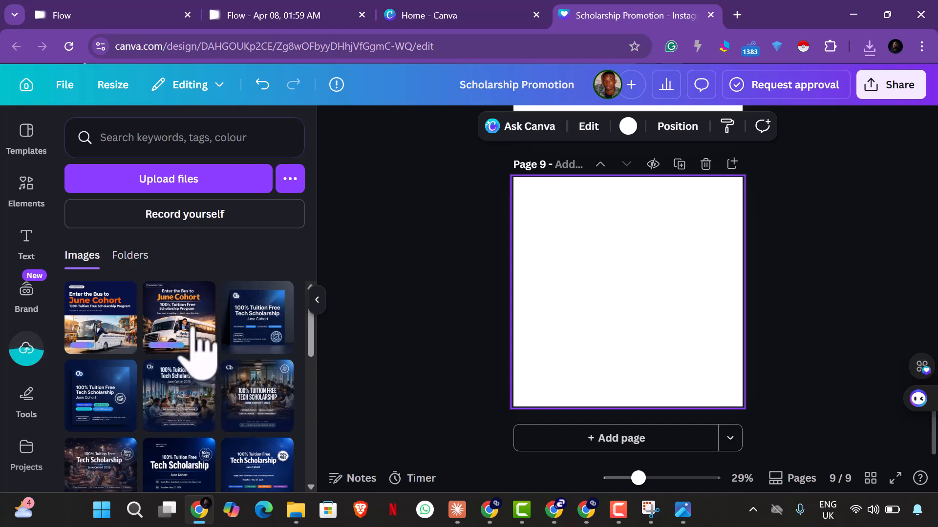
Step: Switch to ChatGPT, close the full-size flyer, and compare the version with the Cb logo against the newest edited one
left_click(560, 511)
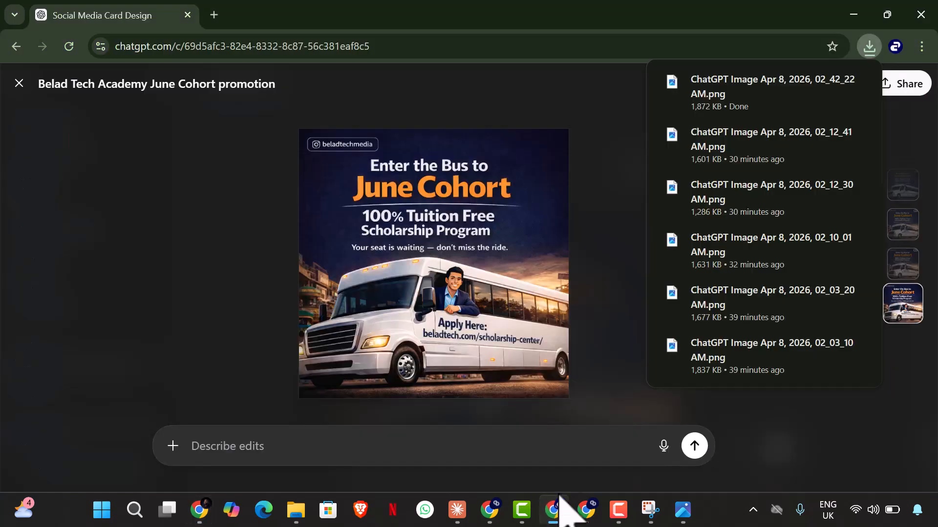
left_click(602, 294)
scroll(601, 294, "up", 10)
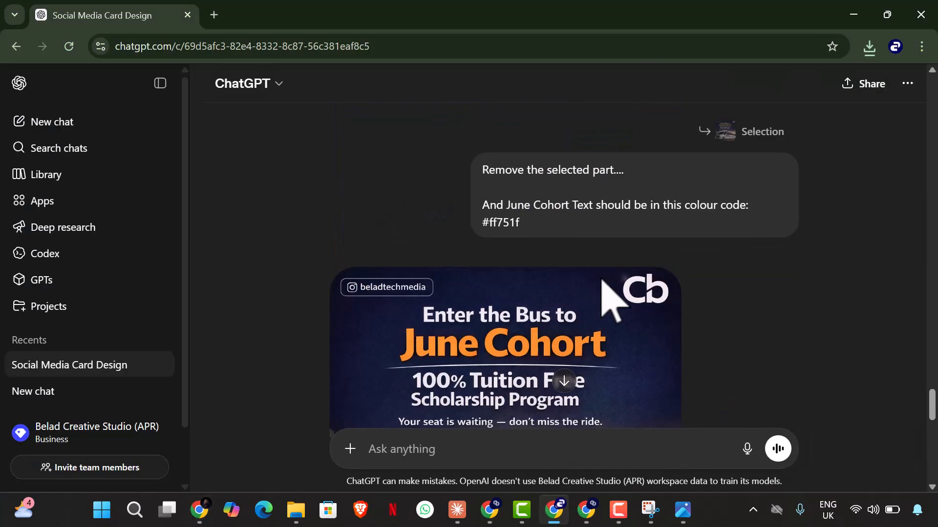
scroll(605, 302, "down", 2)
scroll(605, 302, "up", 4)
scroll(605, 302, "down", 6)
scroll(605, 303, "up", 2)
scroll(606, 303, "down", 1)
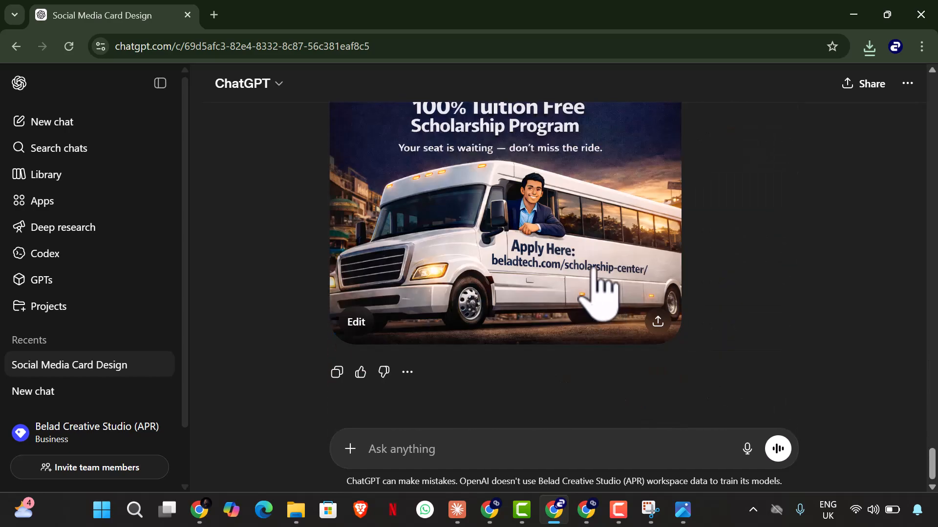
Step: Switch back to Canva, place the uploaded ChatGPT flyer on page 9, and set it as the page background
left_click(201, 510)
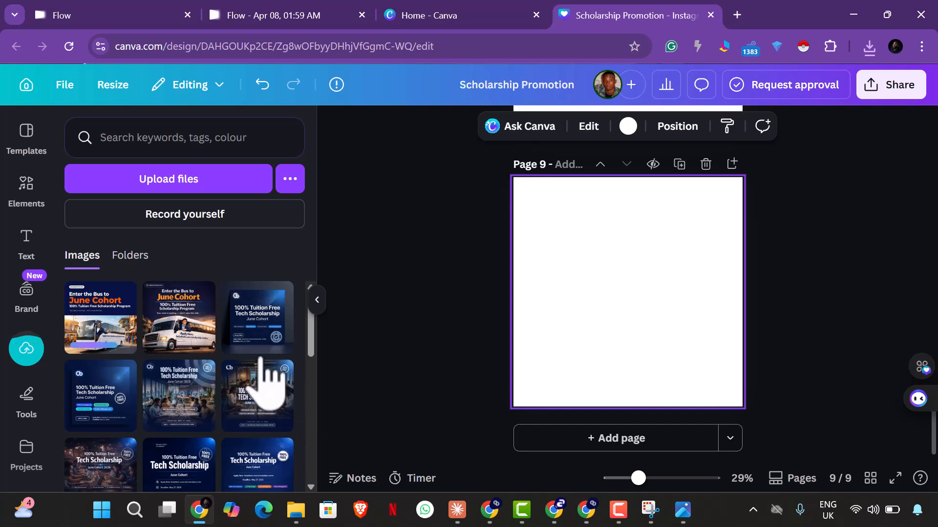
left_click(188, 361)
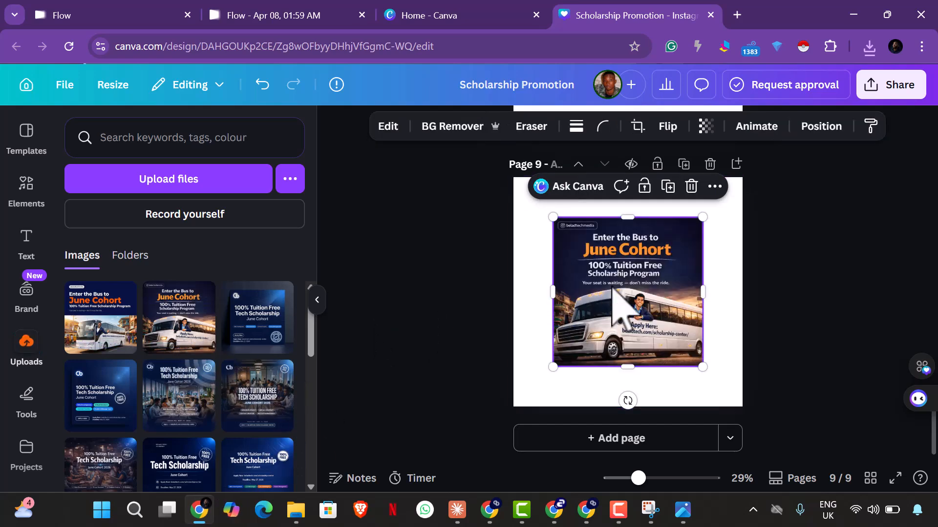
right_click(613, 298)
left_click(688, 419)
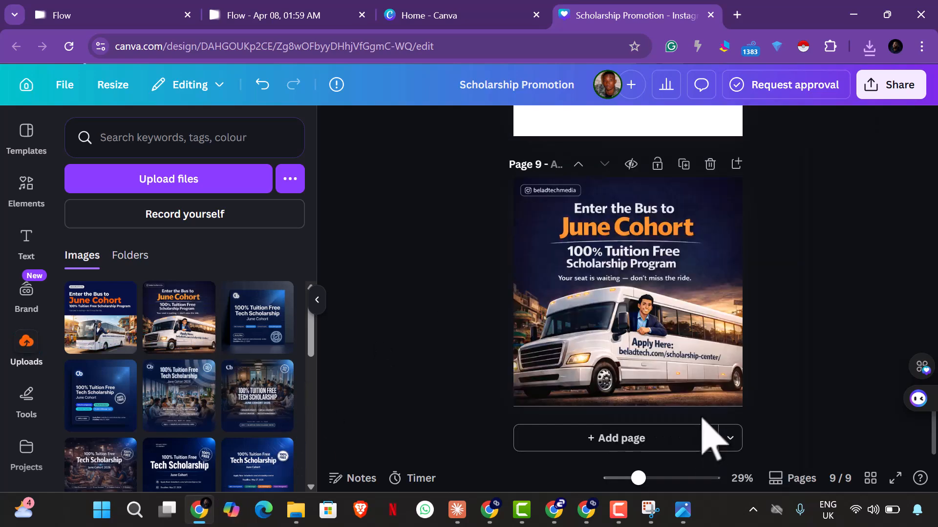
Step: Set the Flow bus flyer on page 8 as that page's background
scroll(761, 312, "up", 3)
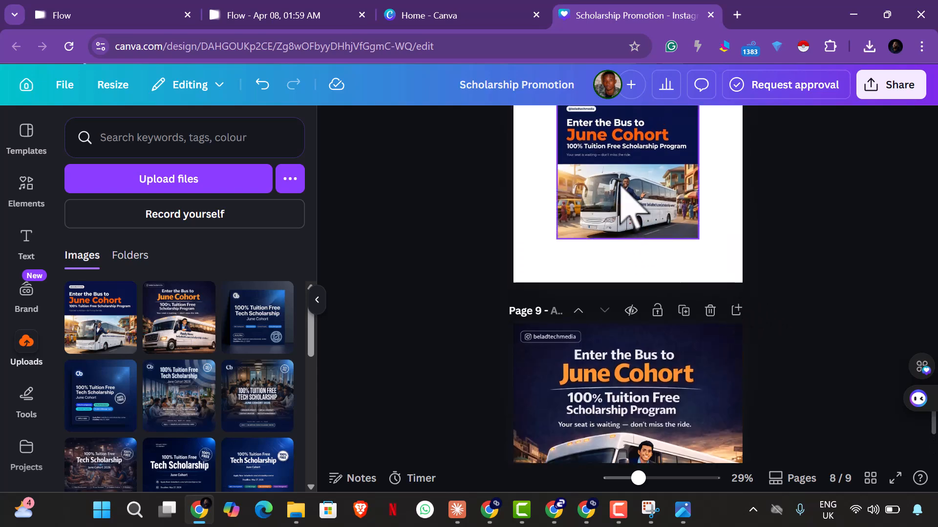
right_click(619, 205)
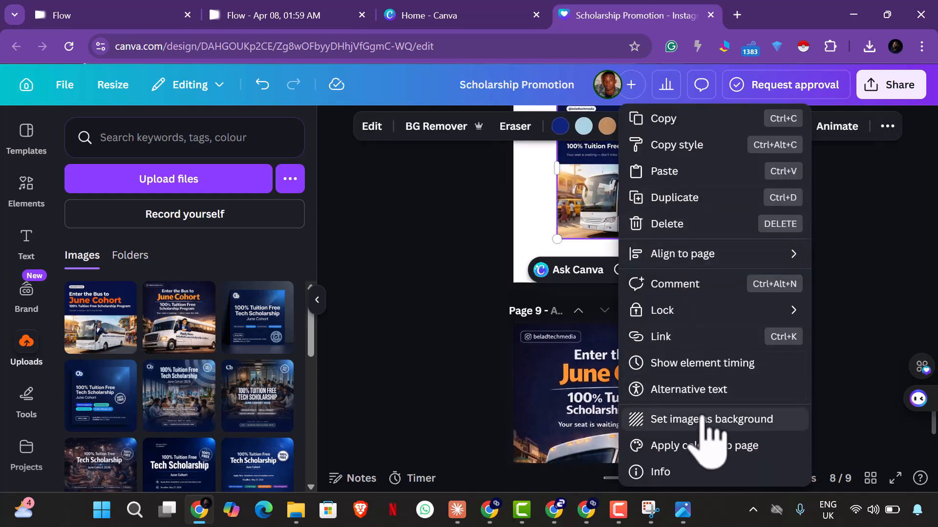
left_click(703, 420)
scroll(813, 303, "up", 3)
left_click(737, 283)
left_click(825, 317)
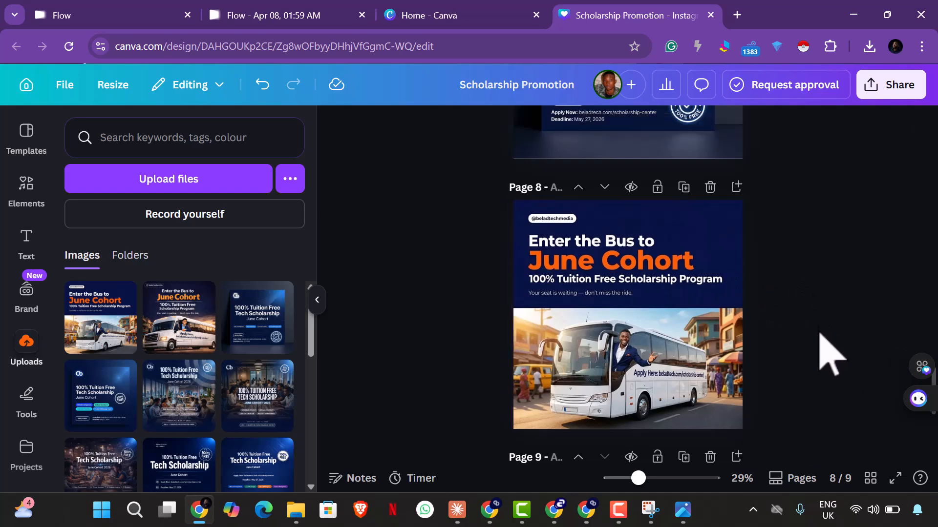
Step: Download only page 8, the current page with the Flow flyer, as a PNG
scroll(826, 362, "down", 5)
scroll(774, 360, "up", 2)
scroll(657, 342, "up", 1)
scroll(752, 264, "up", 2)
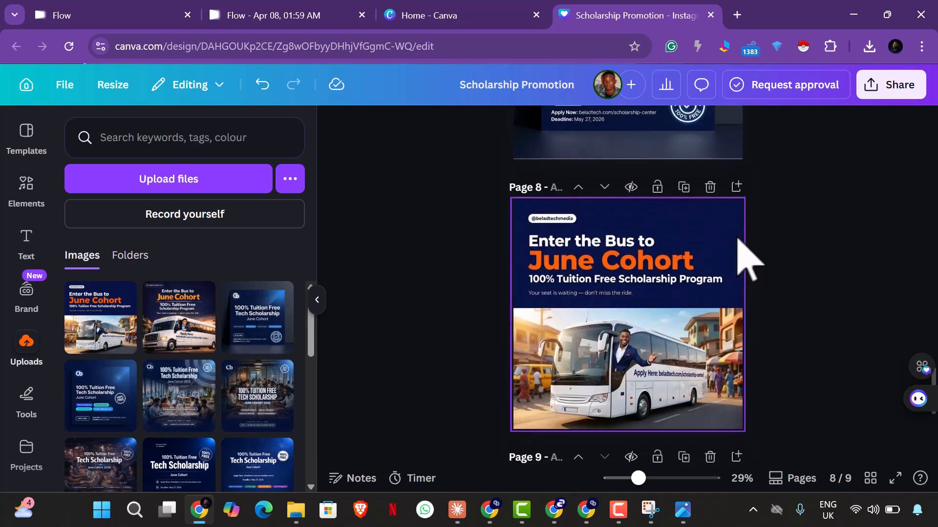
left_click(900, 99)
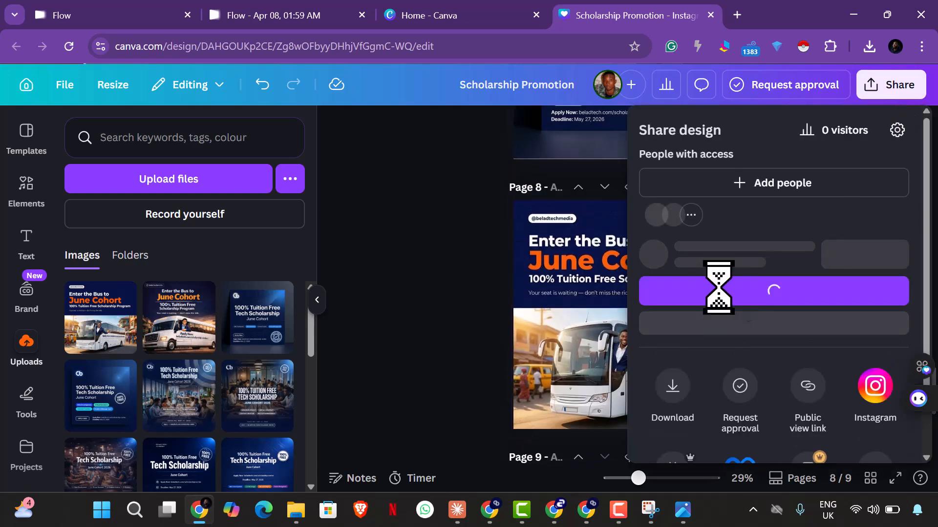
left_click(674, 420)
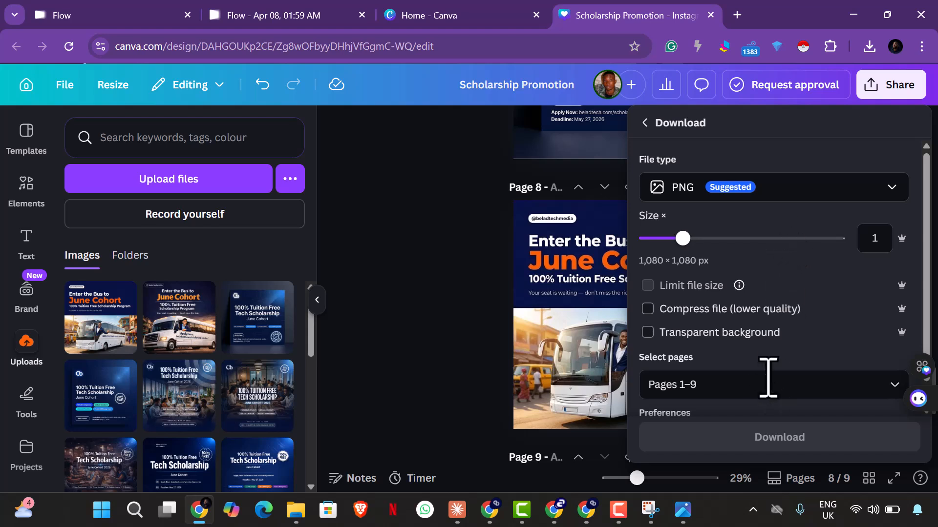
left_click(767, 394)
left_click(766, 393)
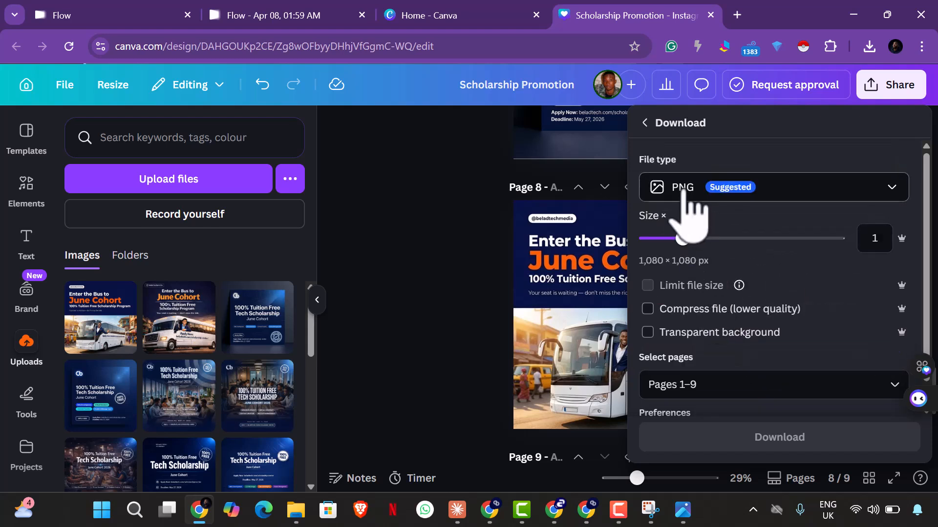
left_click(747, 383)
left_click(659, 190)
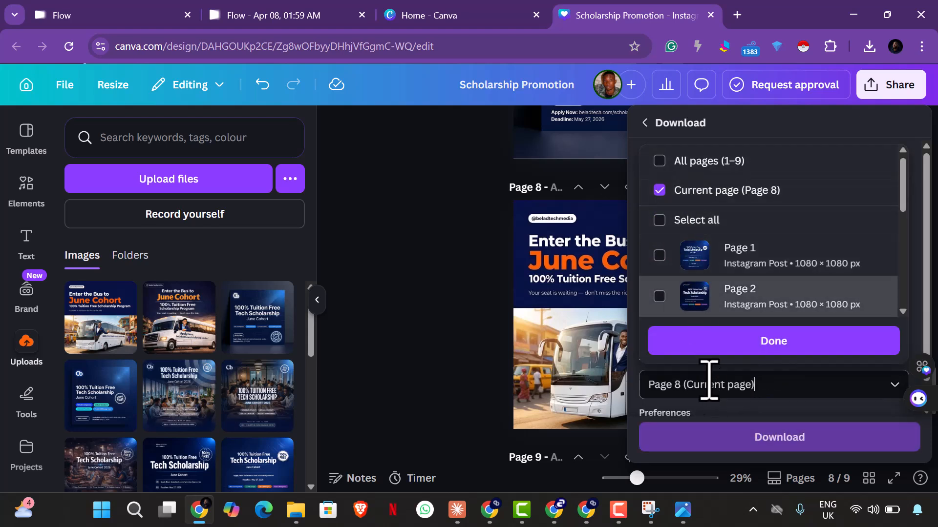
left_click(740, 436)
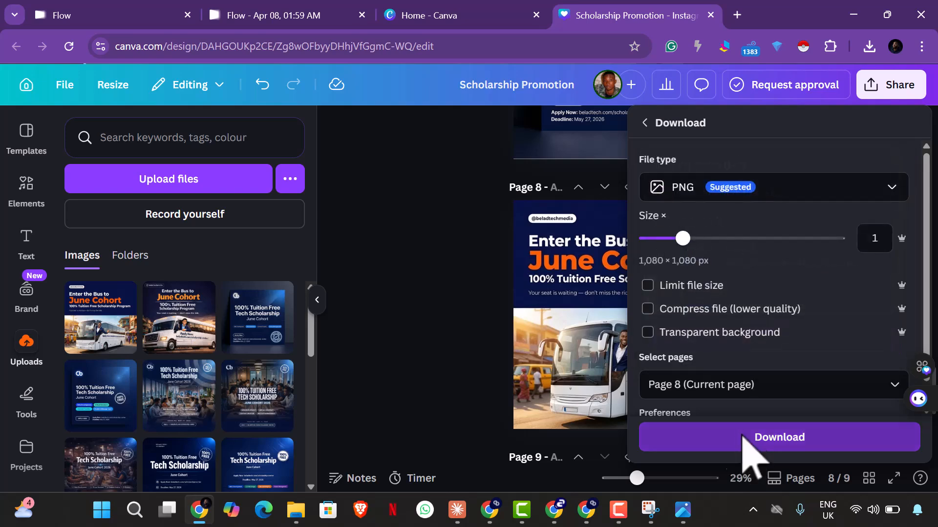
left_click(743, 444)
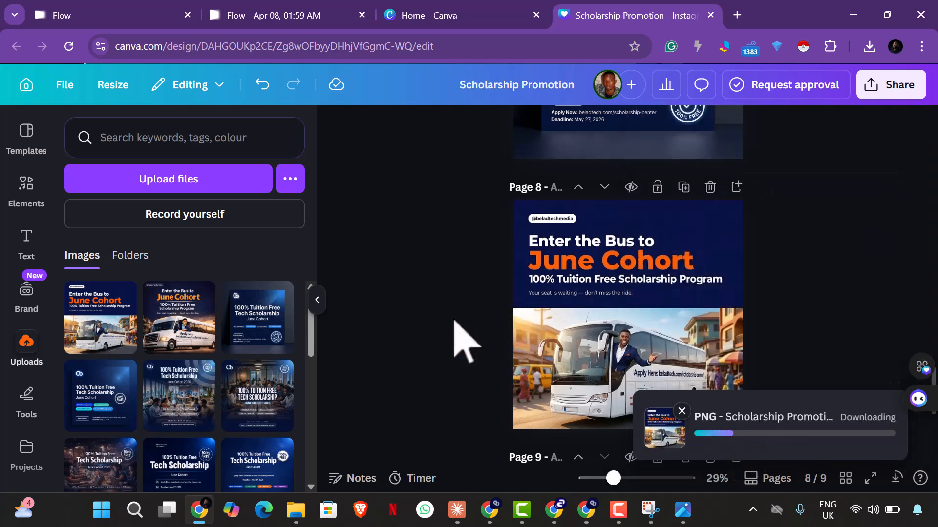
scroll(466, 344, "down", 5)
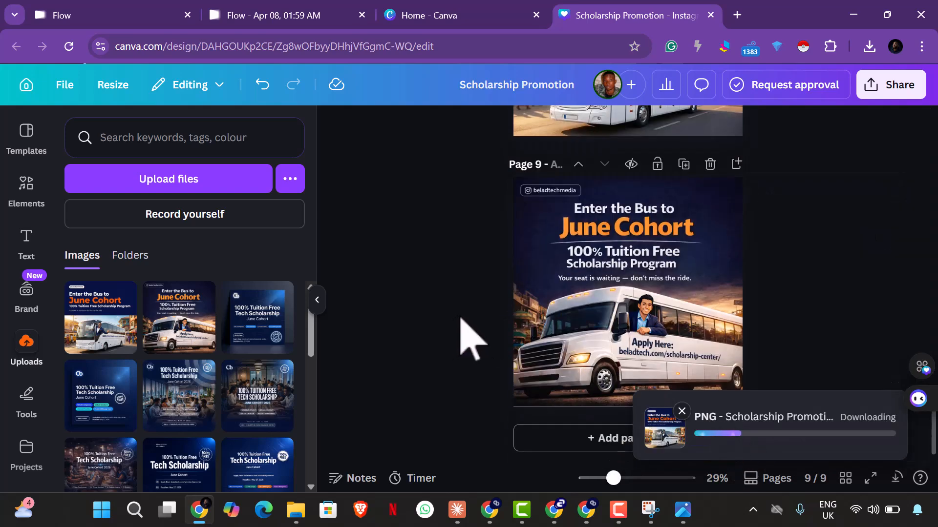
left_click(880, 93)
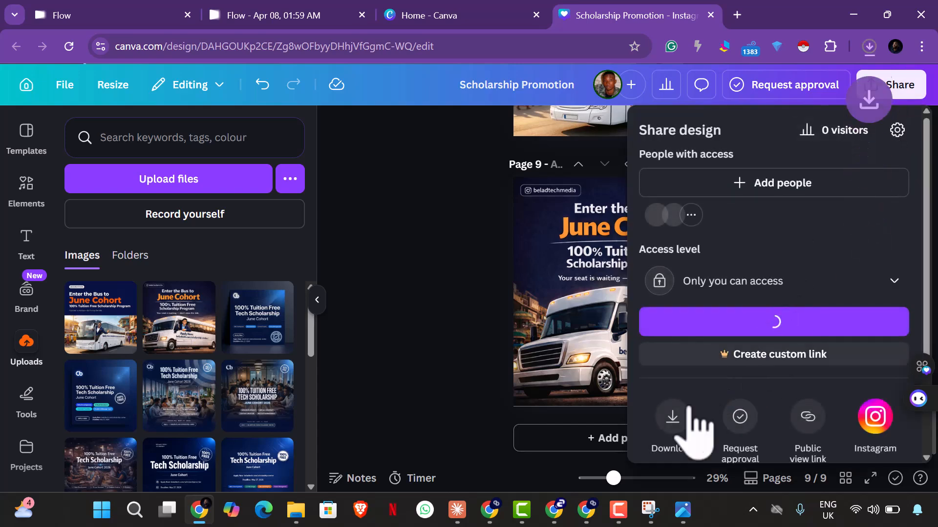
left_click(679, 442)
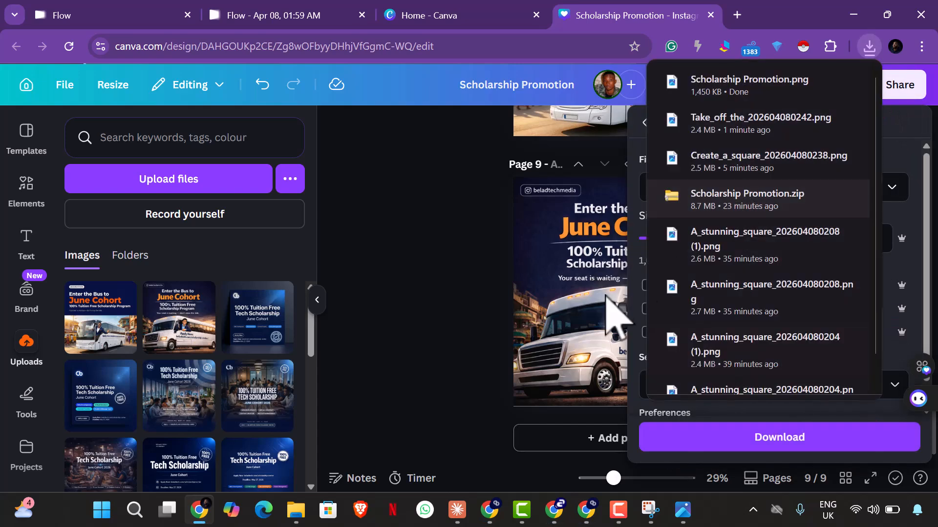
left_click(486, 284)
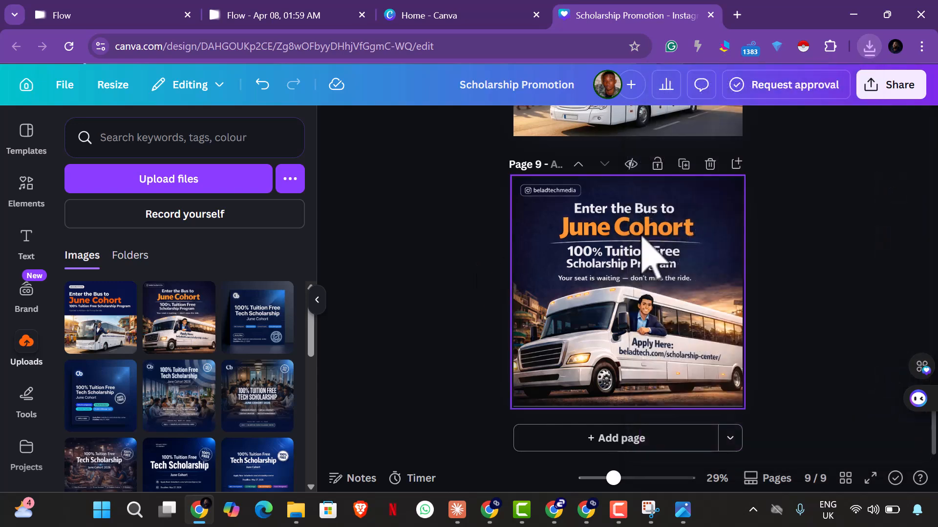
left_click(900, 91)
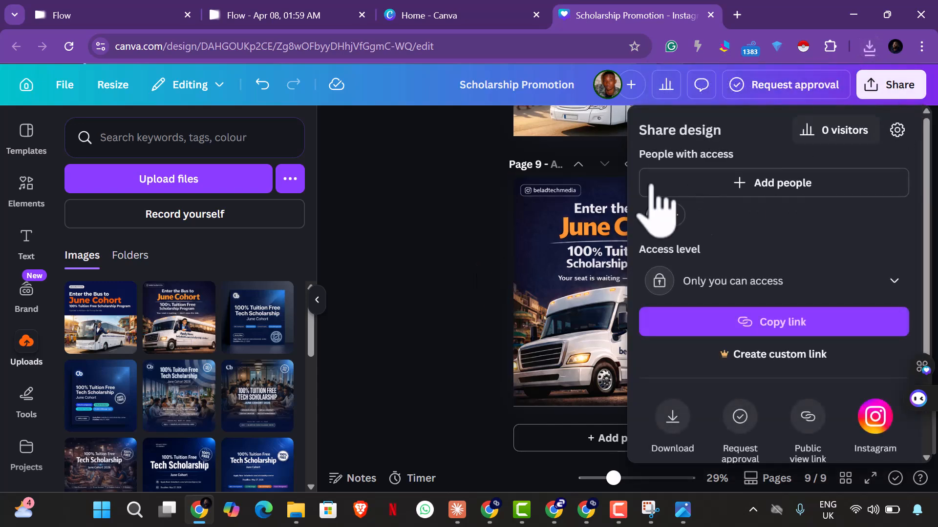
left_click(420, 224)
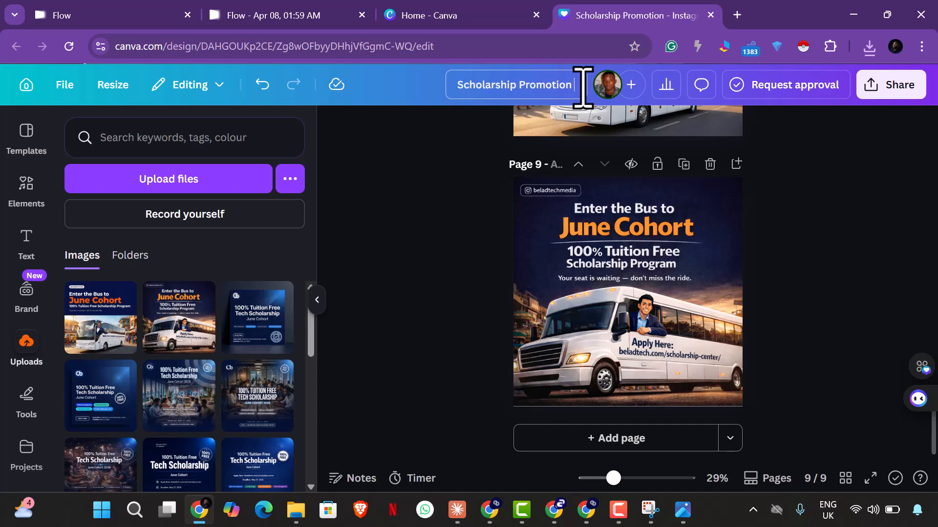
Step: Rename the design to Scholarship Promotion 2 and download only page 9, the current page, as a PNG
type("2")
left_click(897, 87)
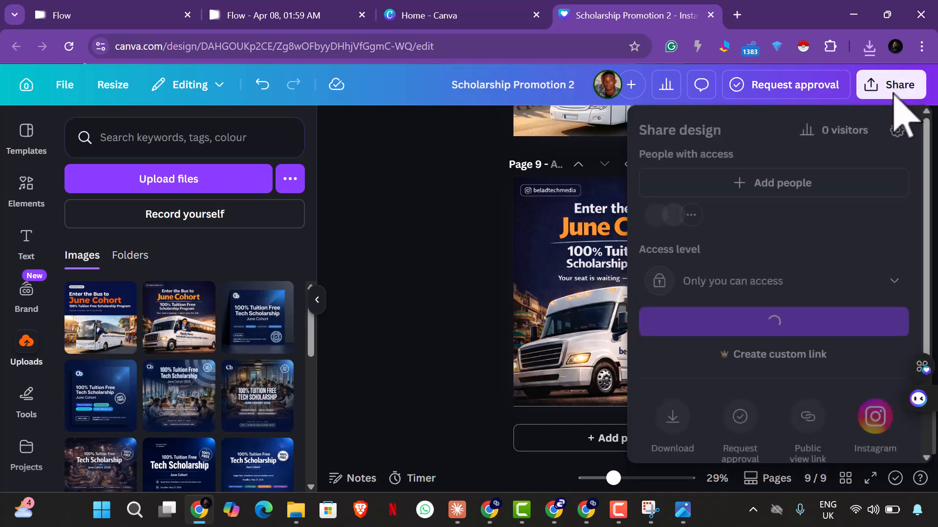
left_click(680, 423)
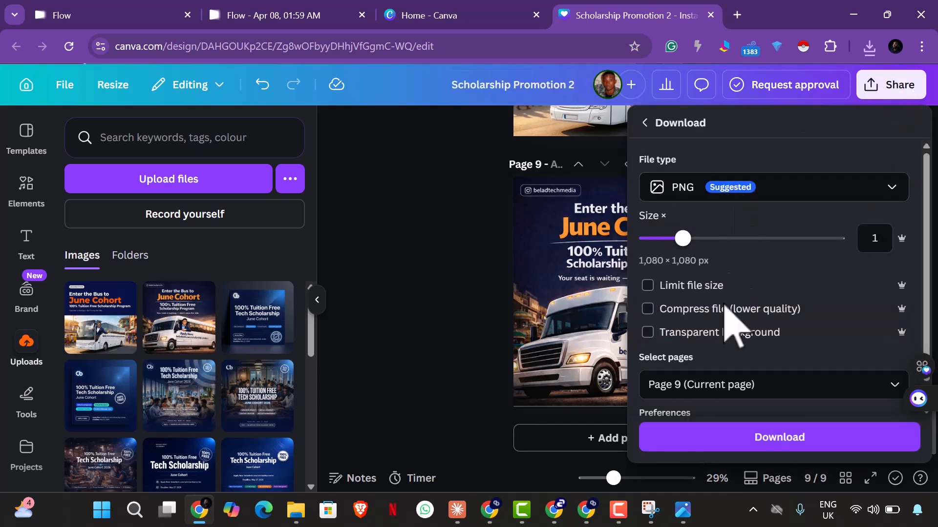
left_click(728, 383)
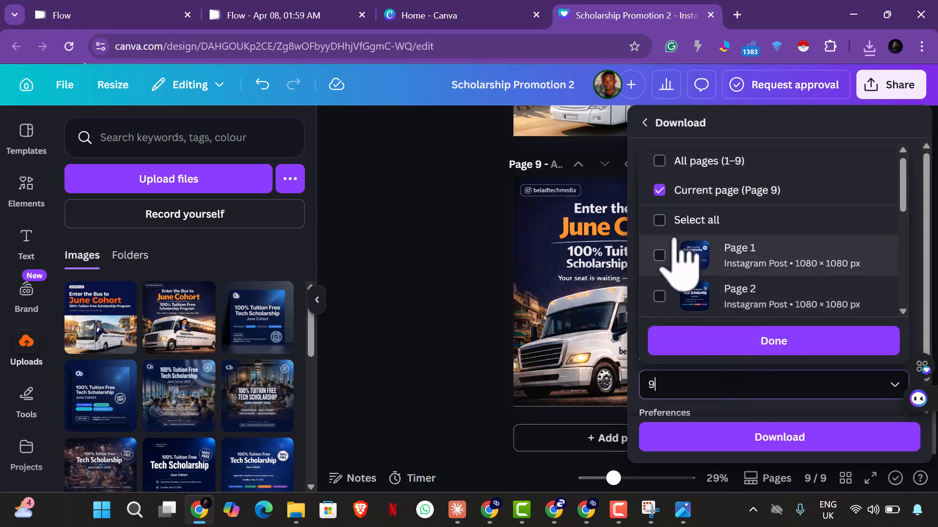
left_click(754, 344)
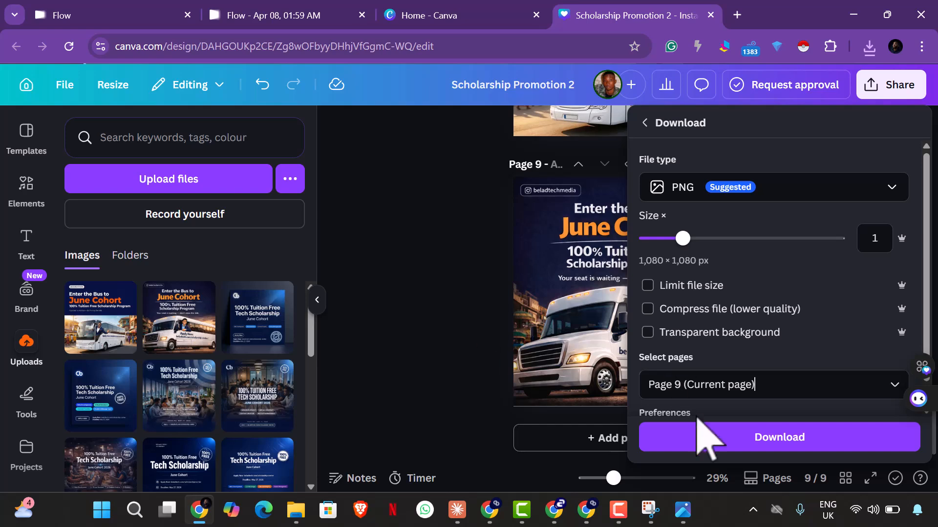
left_click(713, 446)
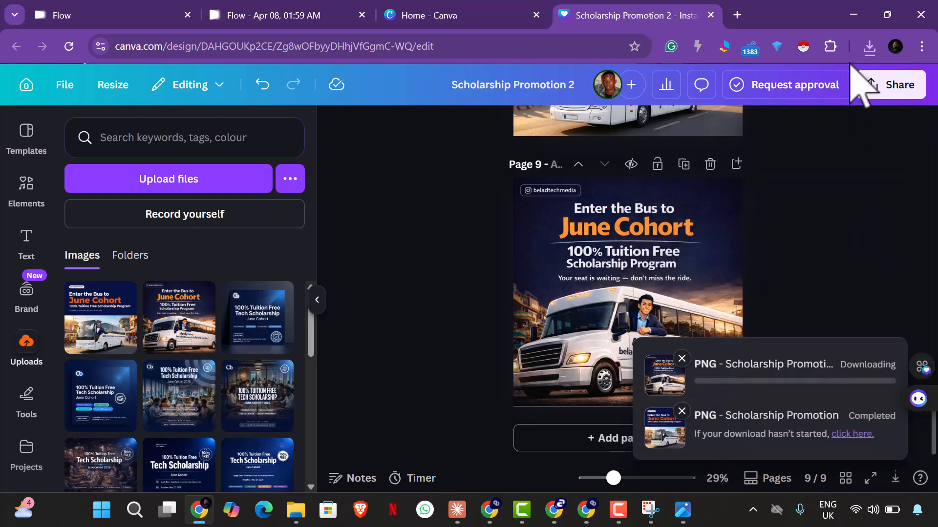
left_click(868, 54)
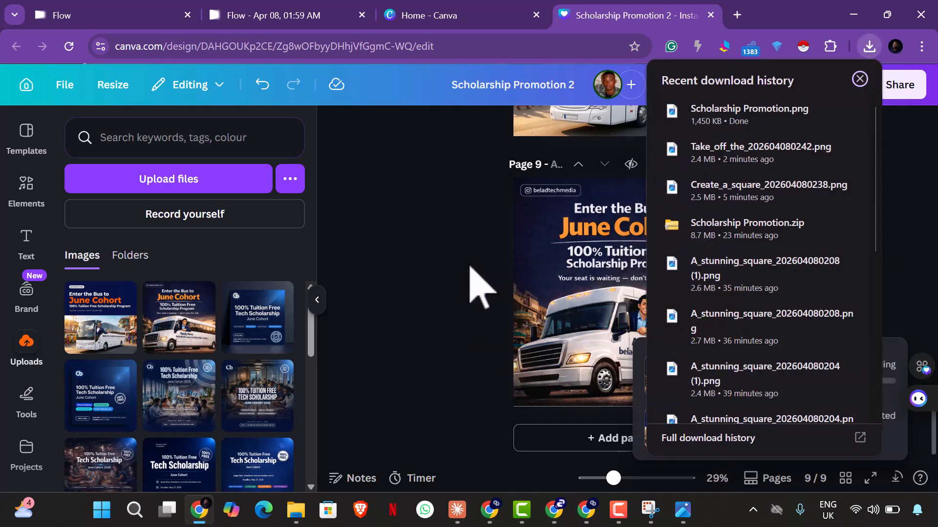
left_click(295, 510)
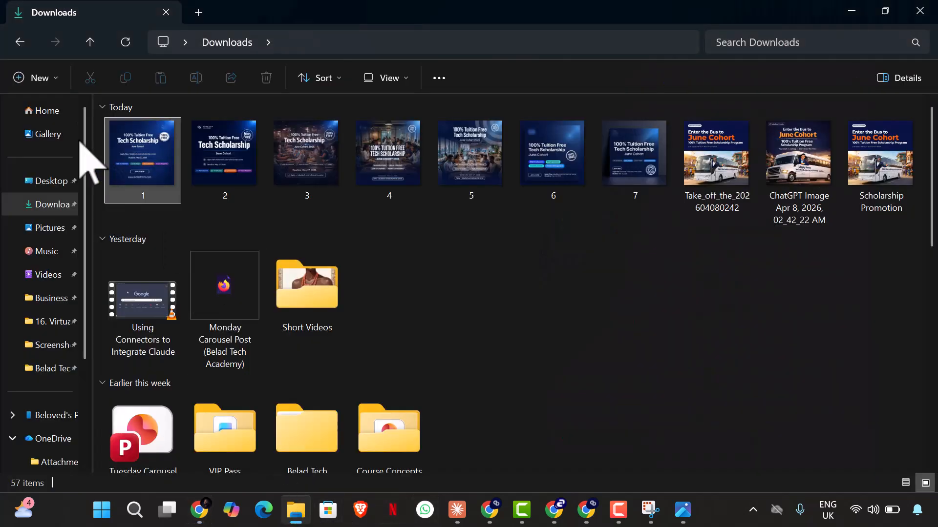
left_click(811, 229)
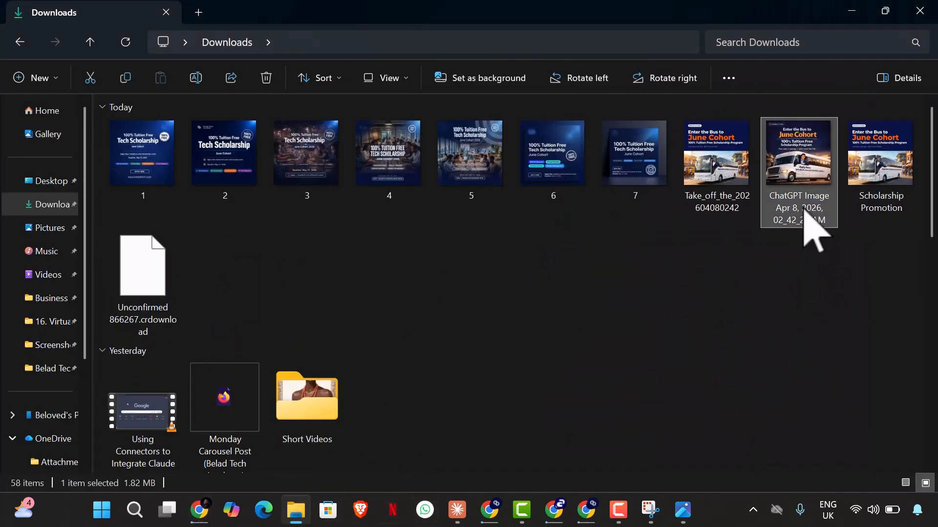
key("Delete")
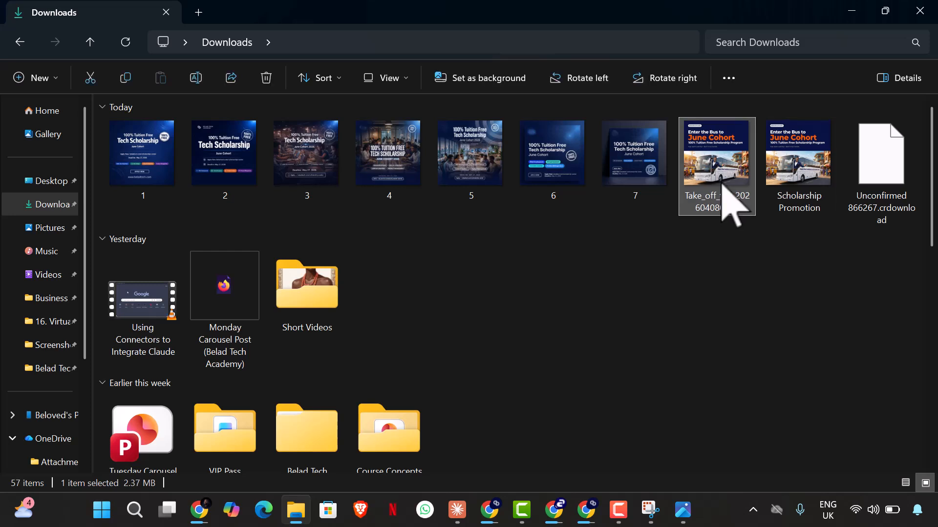
key("Delete")
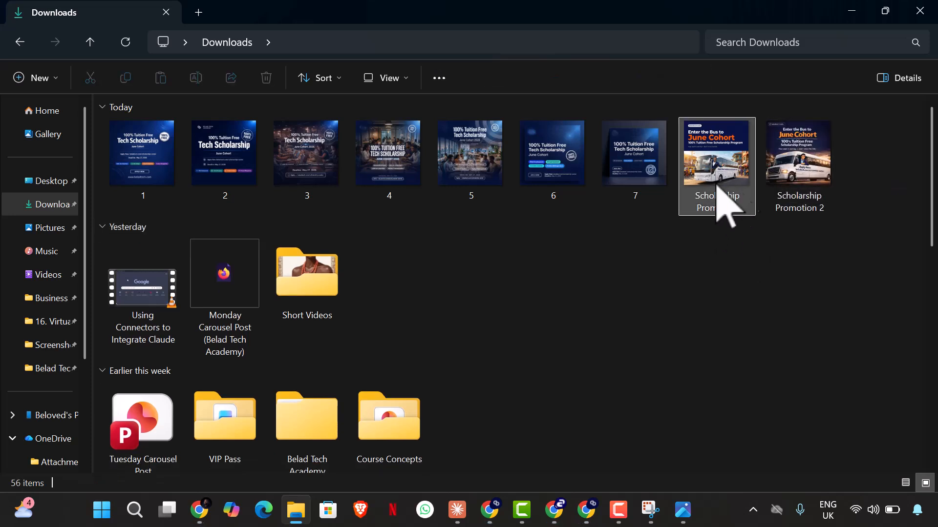
Step: Open image 1 in a maximized photo viewer and review every exported flyer in order through Scholarship Promotion 2
double_click(148, 176)
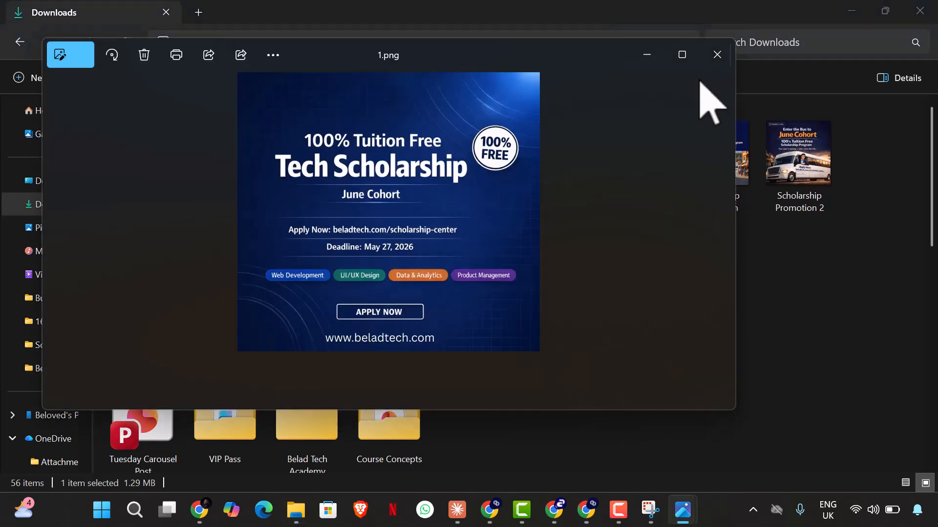
left_click(683, 55)
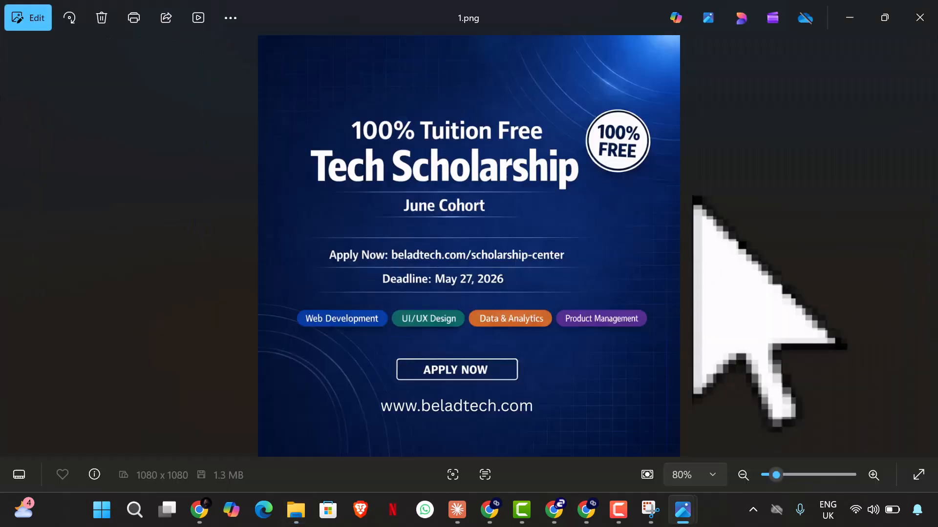
key("Right")
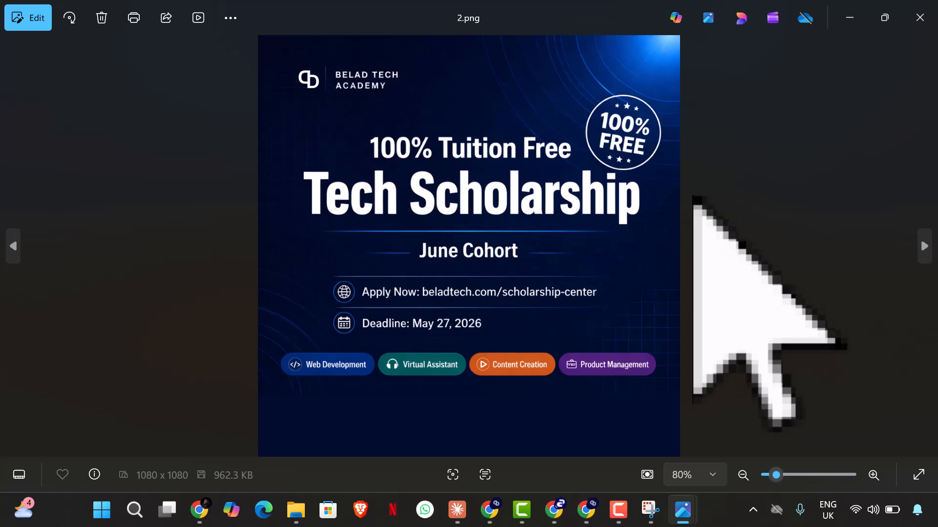
key("Right")
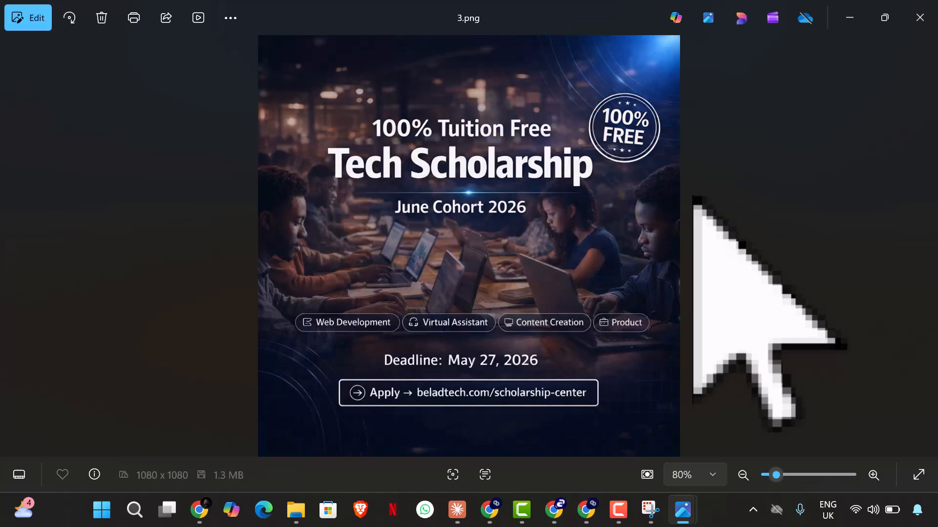
key("Right")
key("Right")
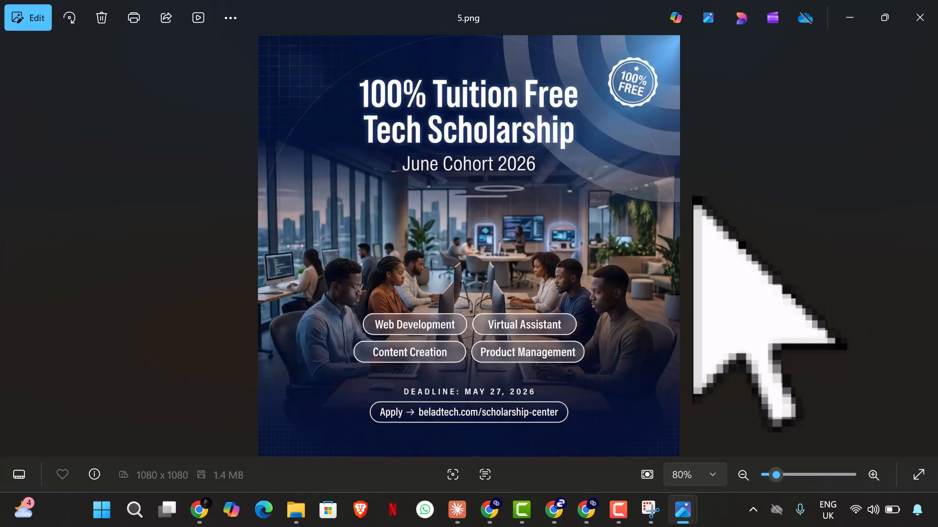
key("Right")
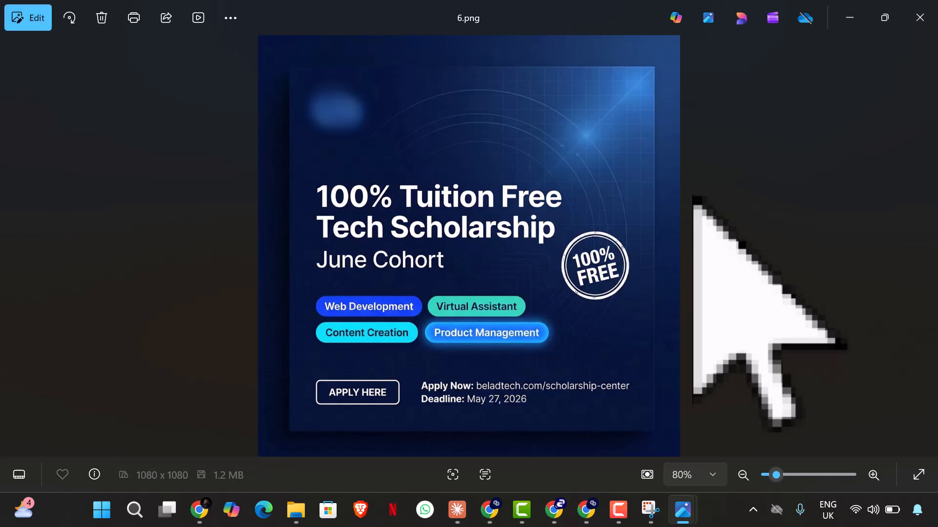
key("Right")
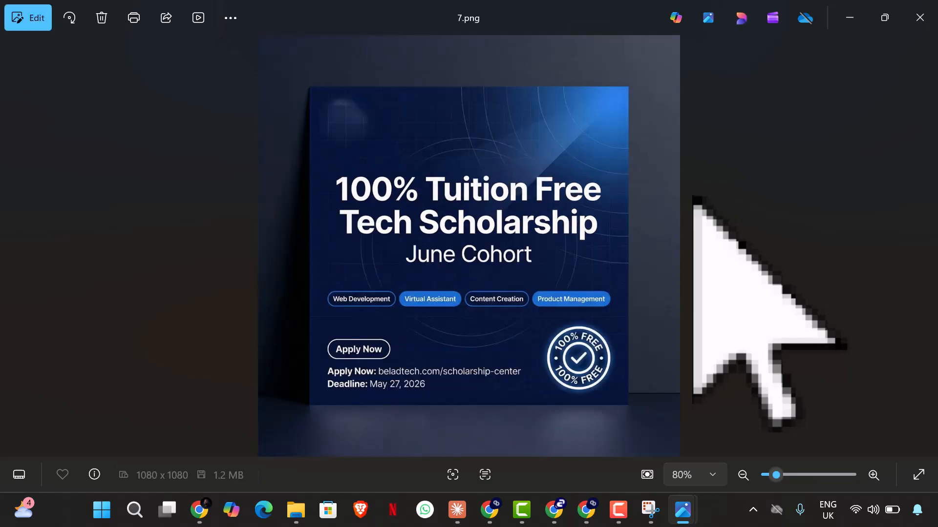
key("Right")
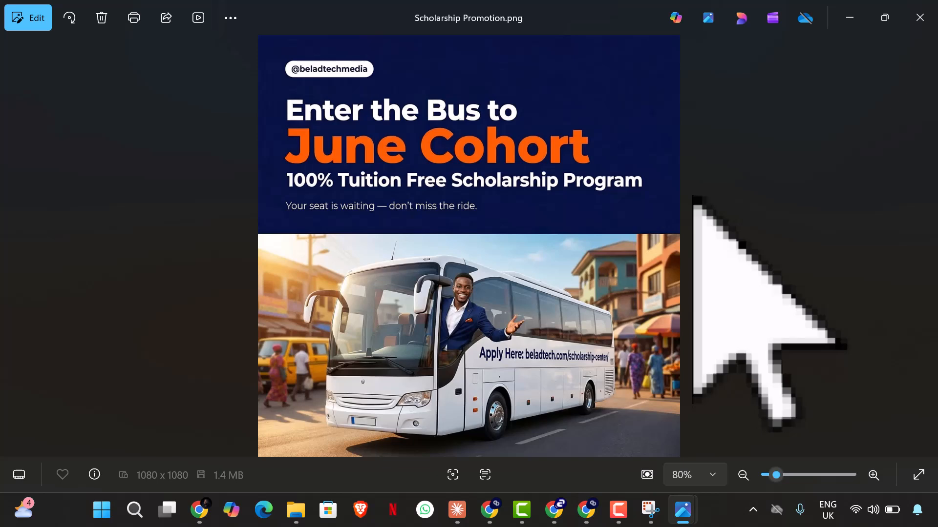
key("Right")
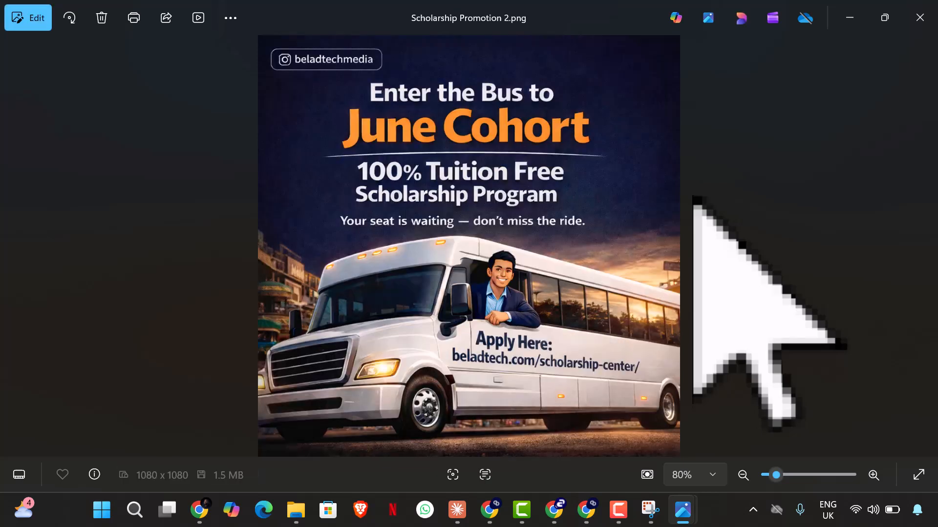